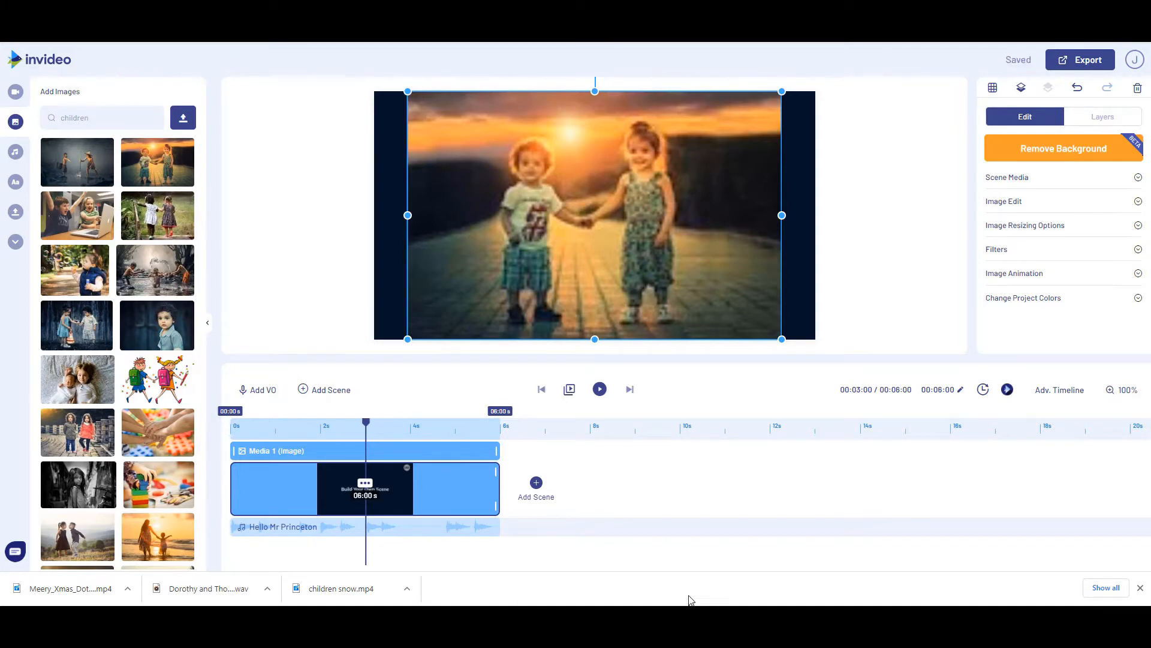
Apply the in-place Zoom In animation to the children image and set the scene duration to 15 seconds
left_click(1008, 274)
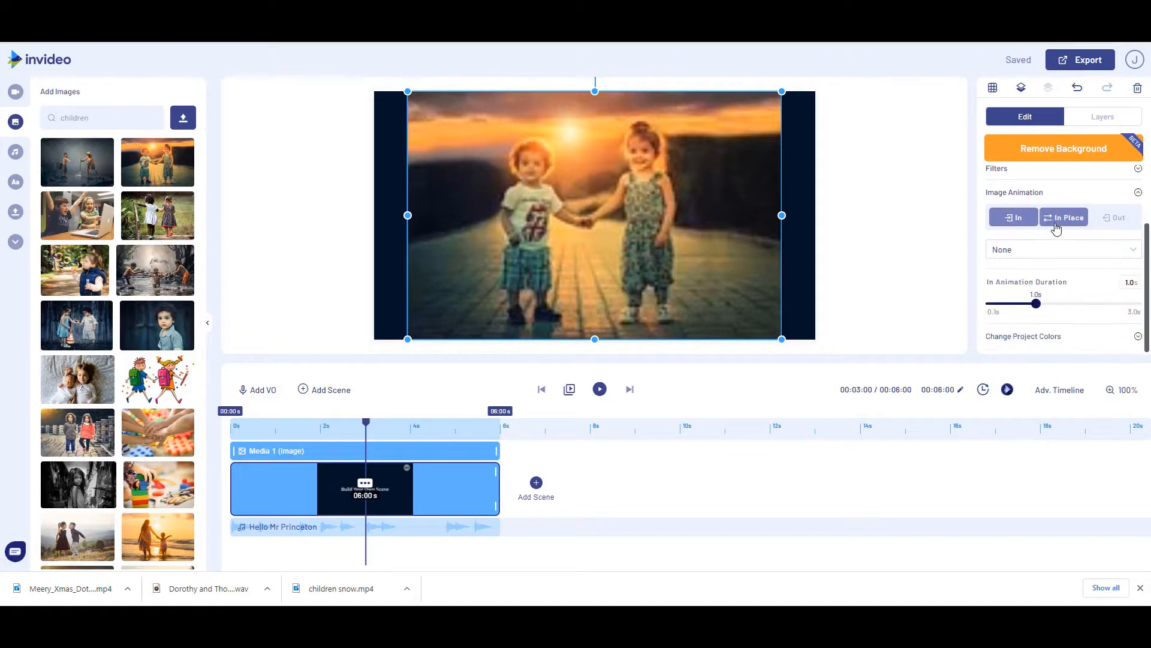
left_click(1056, 222)
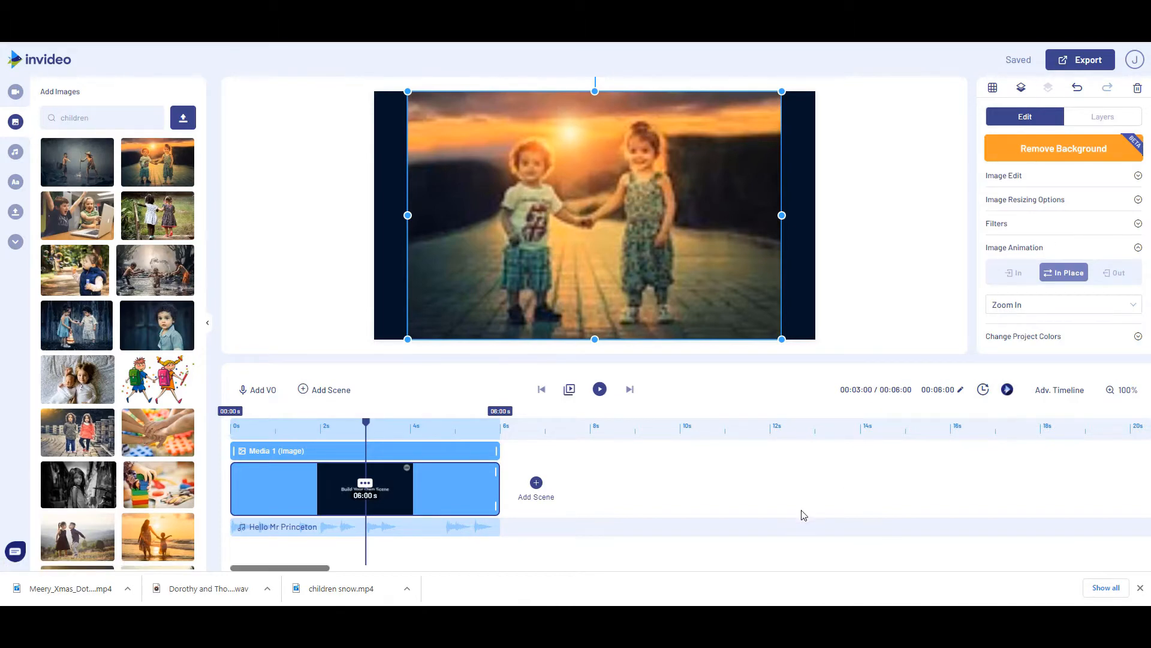
left_click(938, 390)
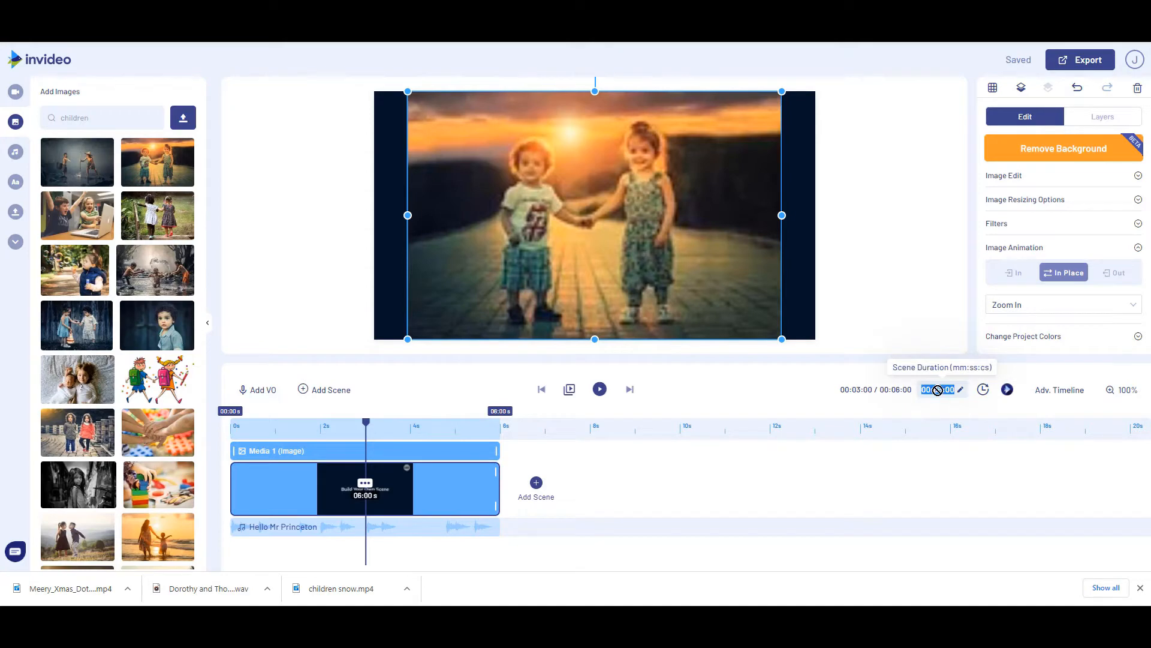
left_click(938, 389)
type("1500")
key("Return")
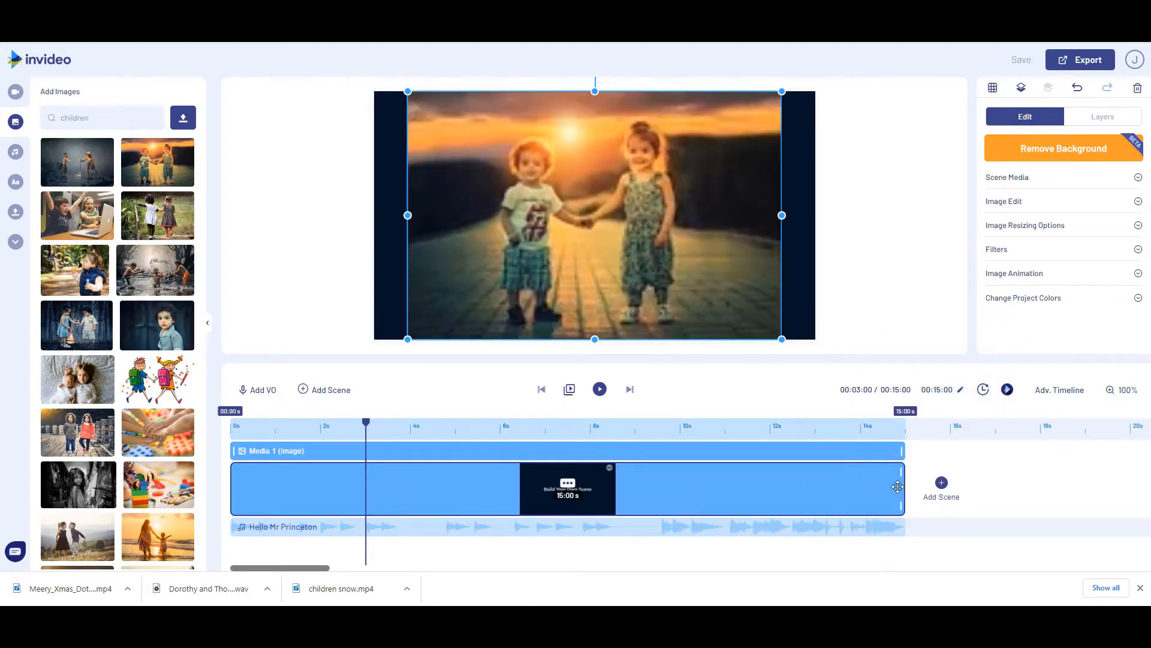
Delete the Hello Mr Princeton music track from the timeline
left_click(570, 528)
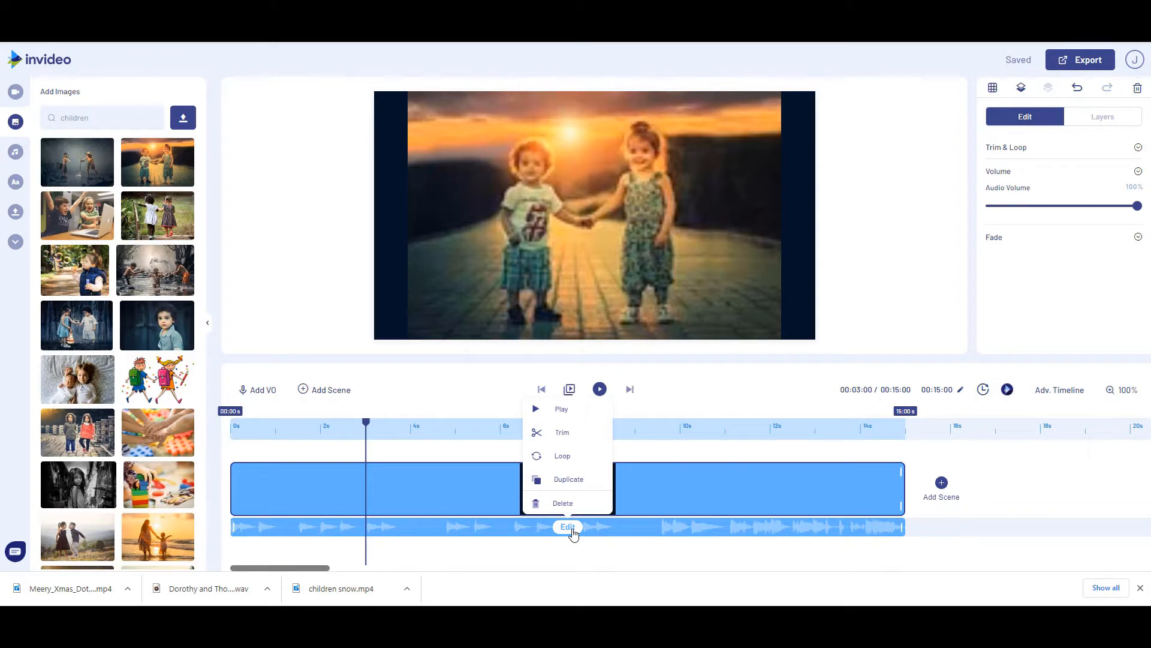
key("Delete")
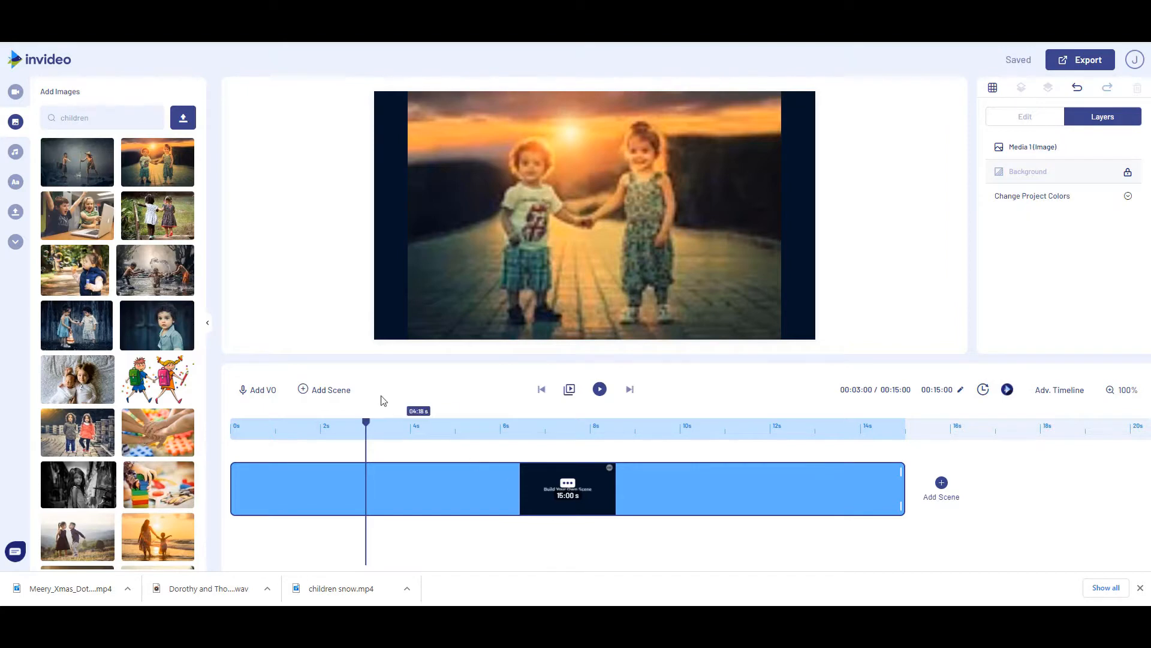
Look through the overlay library for an effect that suits the children scene
left_click(15, 243)
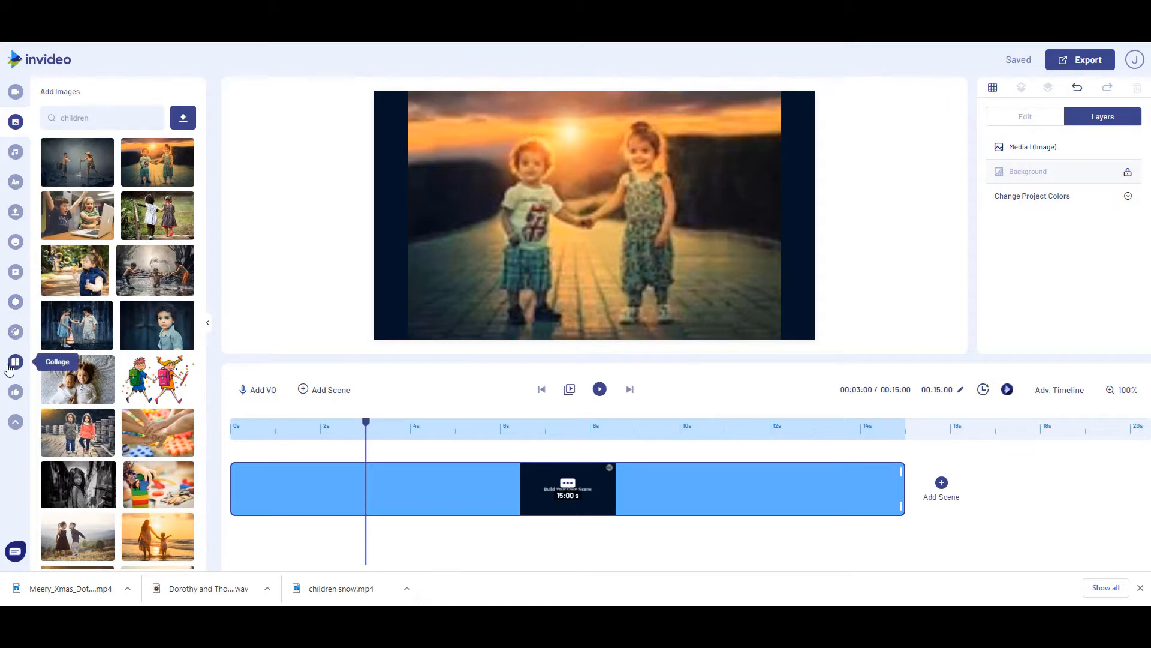
left_click(14, 275)
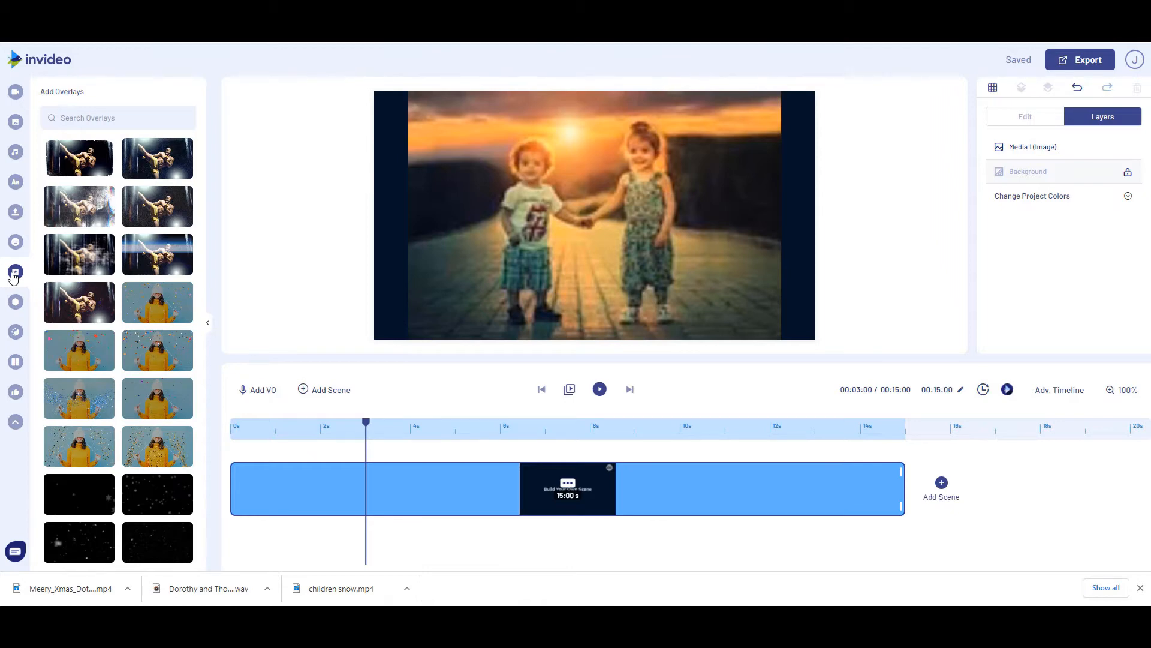
scroll(108, 432, "down", 2)
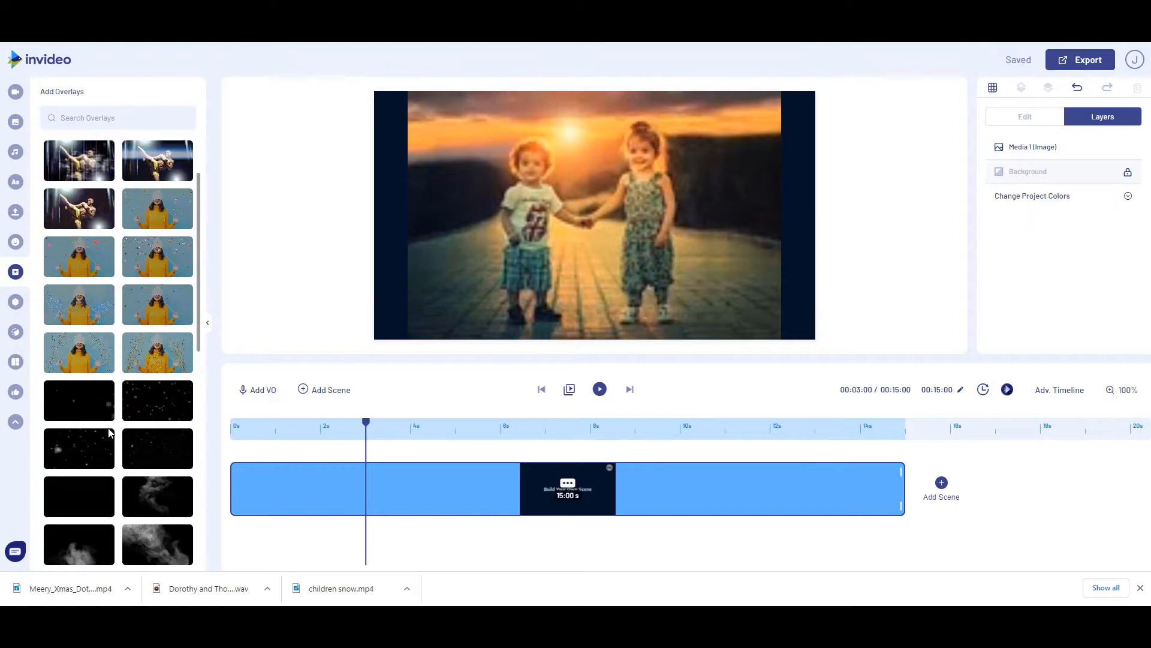
scroll(109, 432, "down", 7)
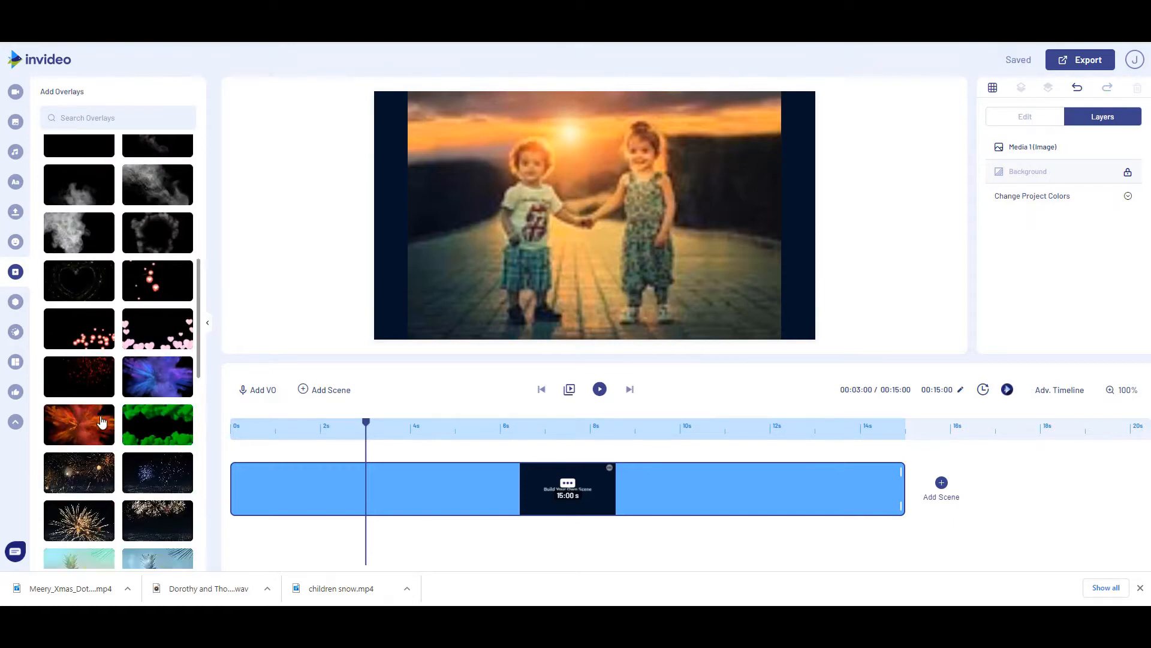
scroll(102, 422, "down", 3)
scroll(143, 454, "down", 5)
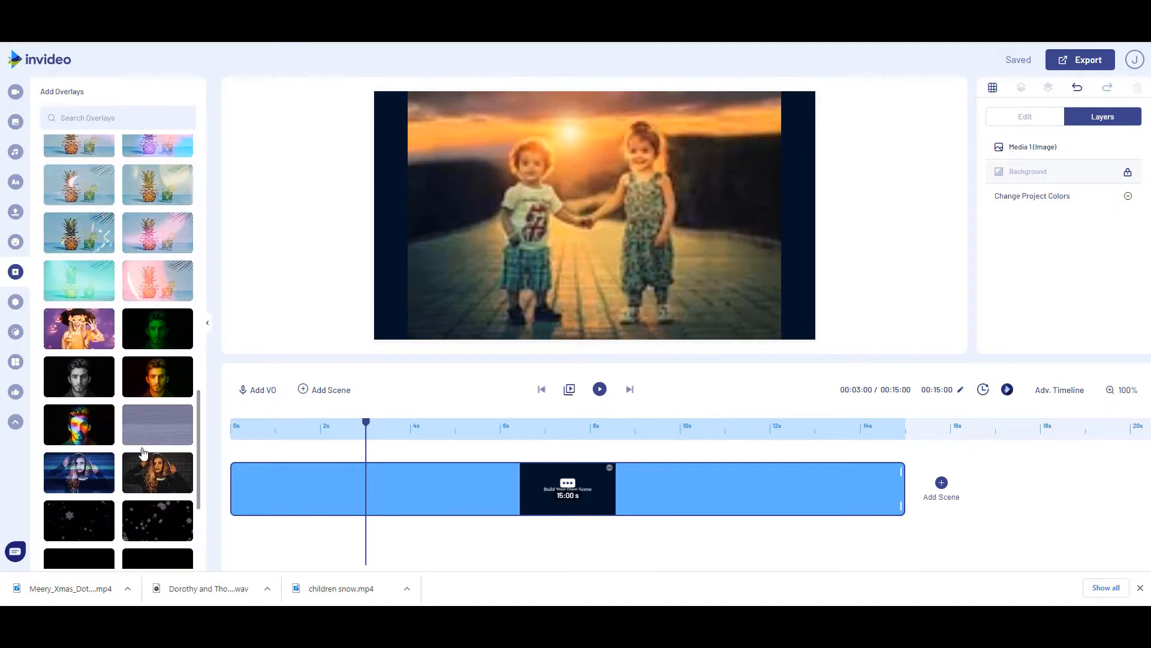
scroll(143, 454, "down", 5)
scroll(140, 466, "up", 4)
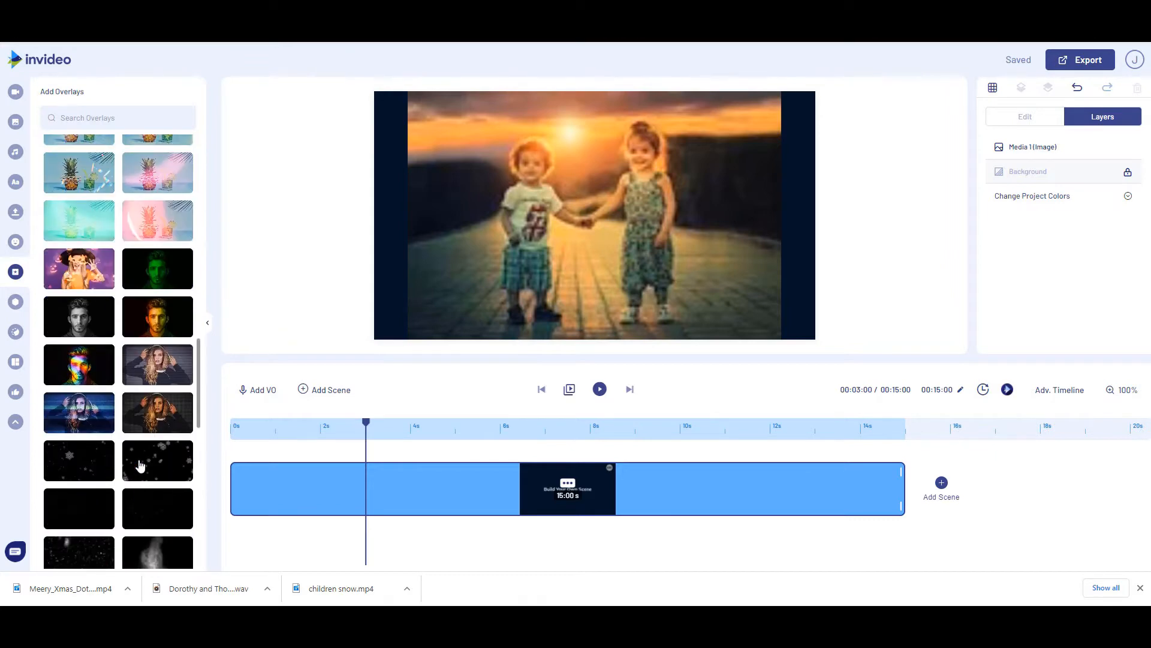
scroll(140, 466, "down", 3)
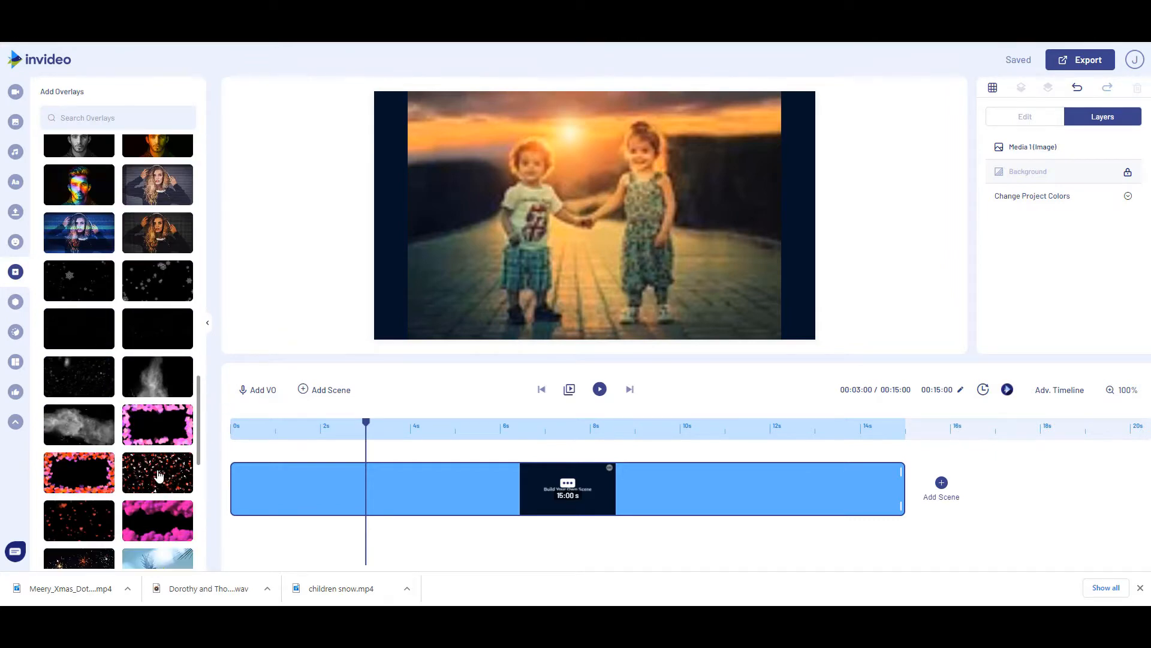
scroll(157, 472, "down", 4)
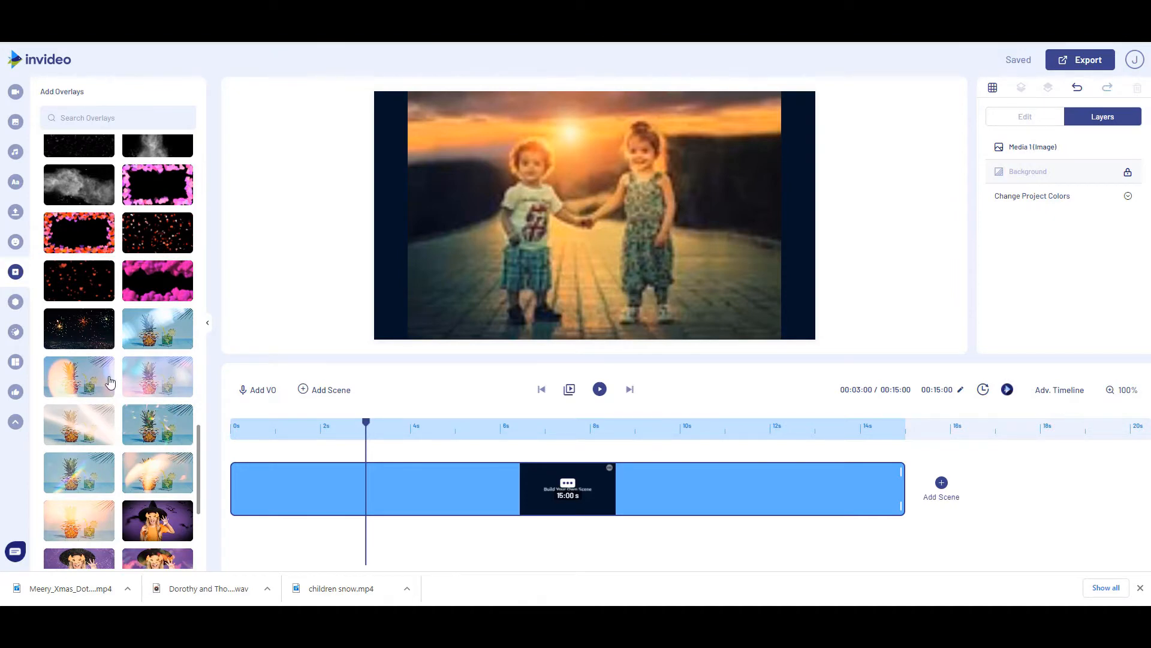
scroll(112, 429, "down", 10)
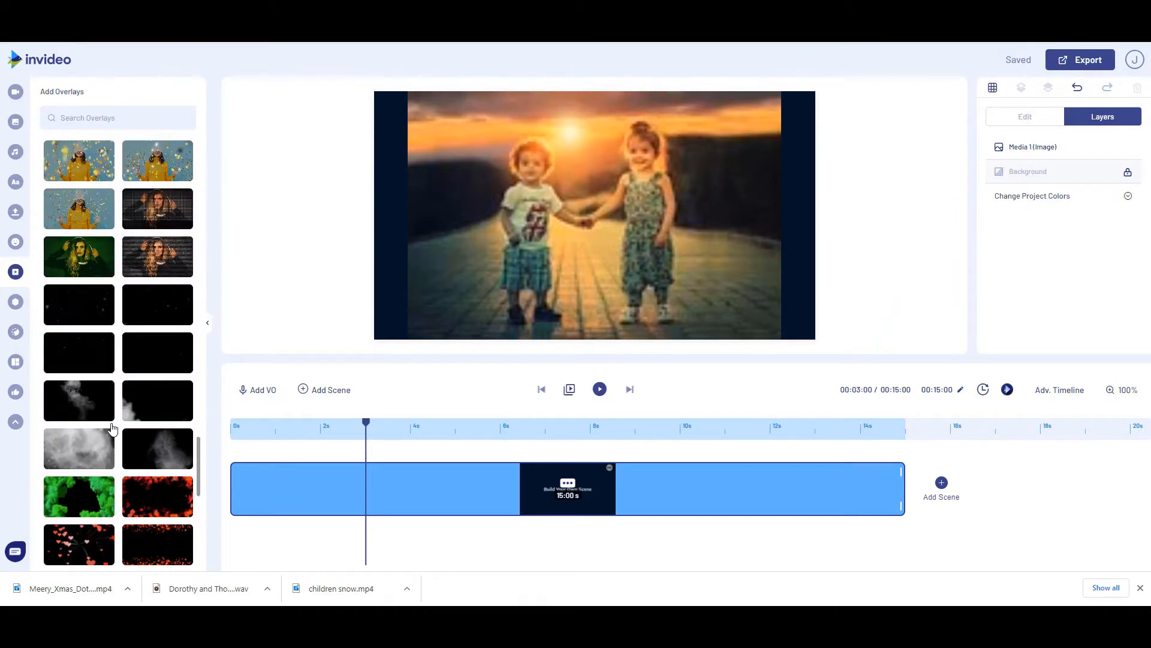
scroll(113, 431, "down", 3)
scroll(116, 434, "down", 4)
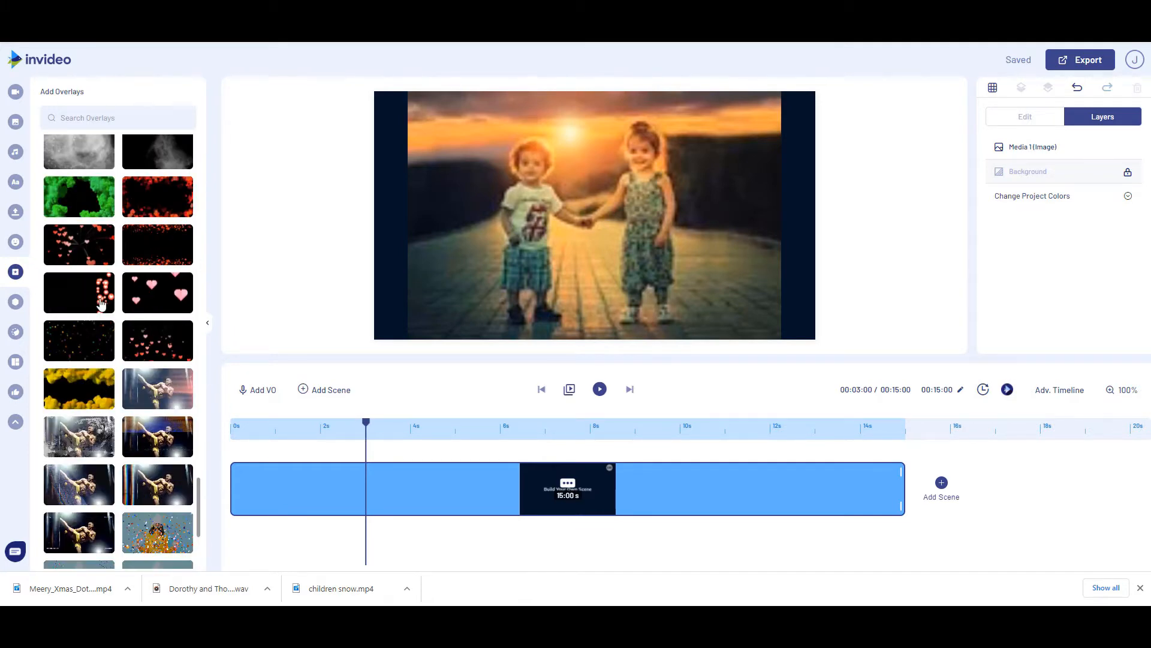
scroll(51, 378, "down", 3)
scroll(54, 393, "up", 6)
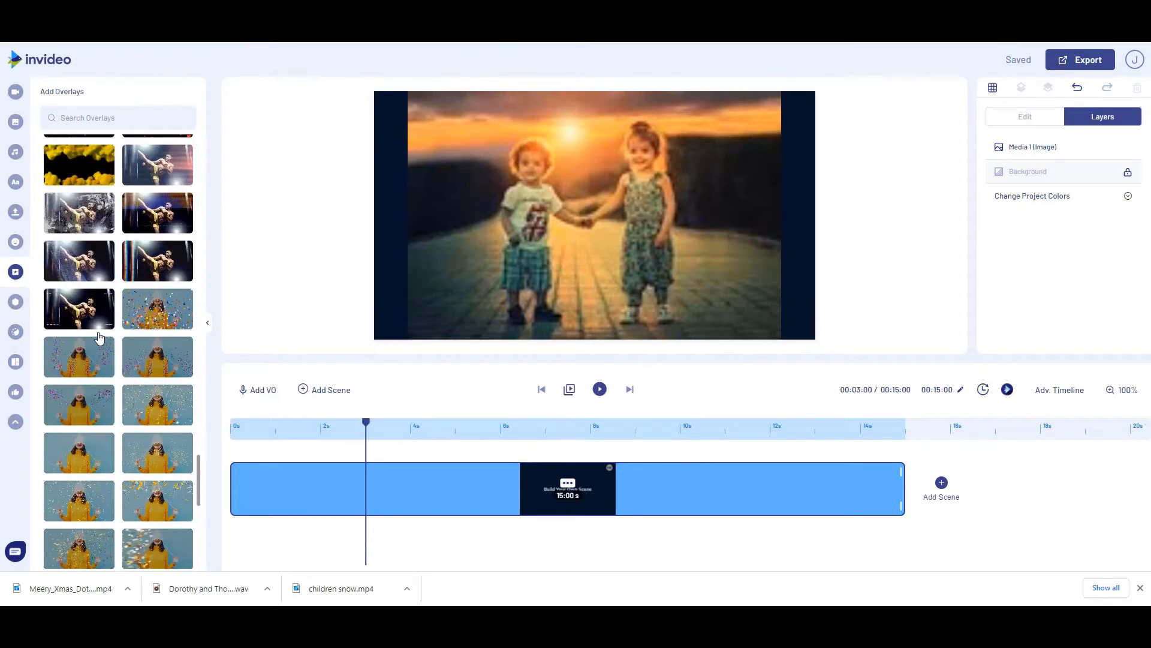
Search the overlays for "snow" and add the dense white snowfall overlay to the scene
left_click(92, 118)
type("s")
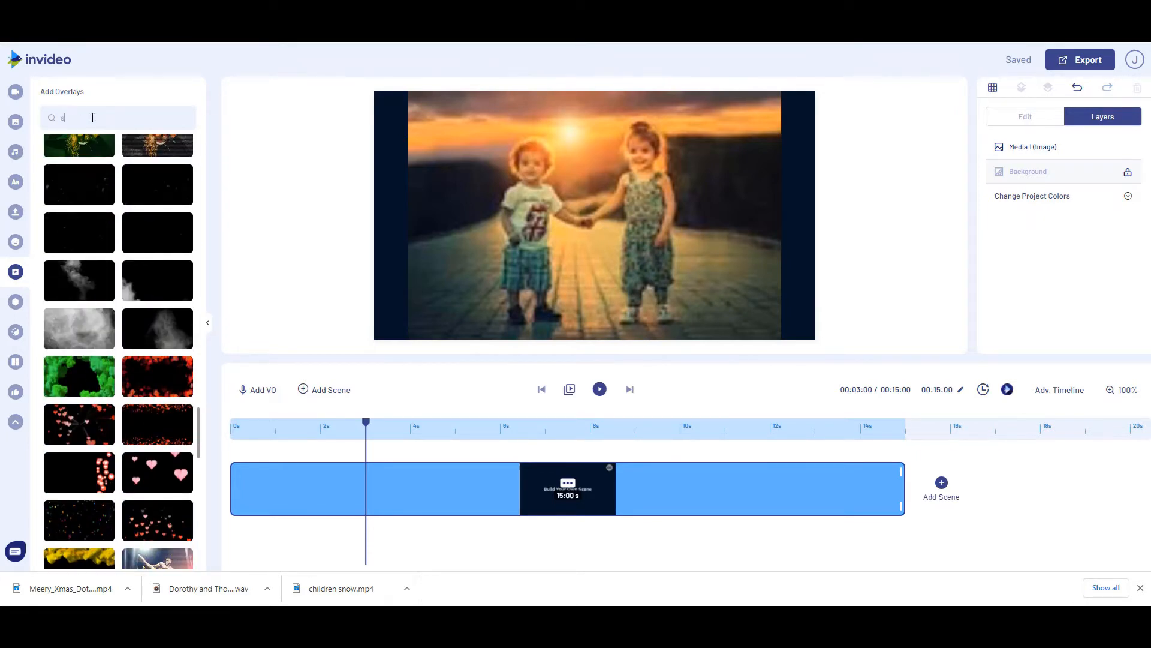
type("now")
key("Return")
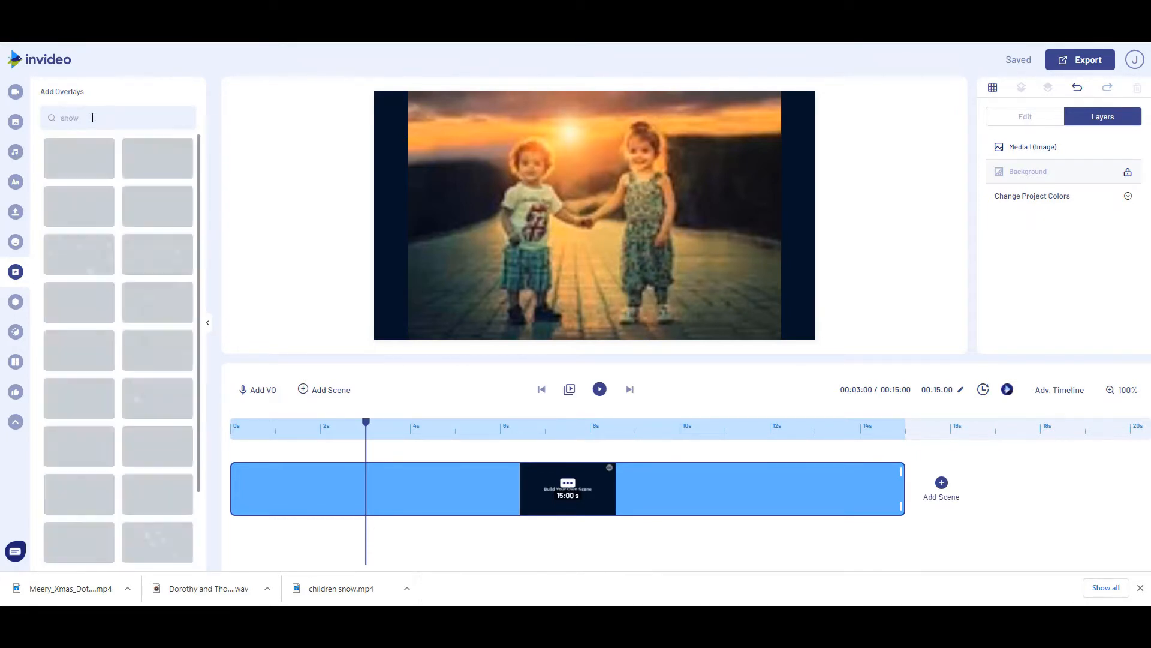
scroll(92, 185, "down", 4)
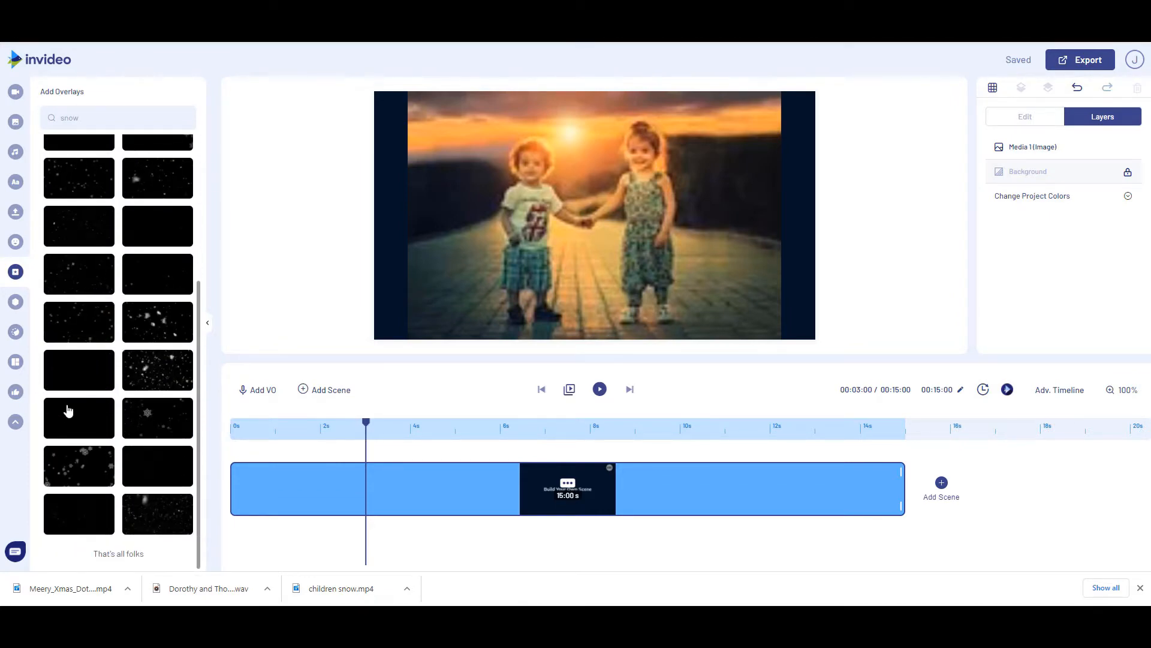
left_click(172, 372)
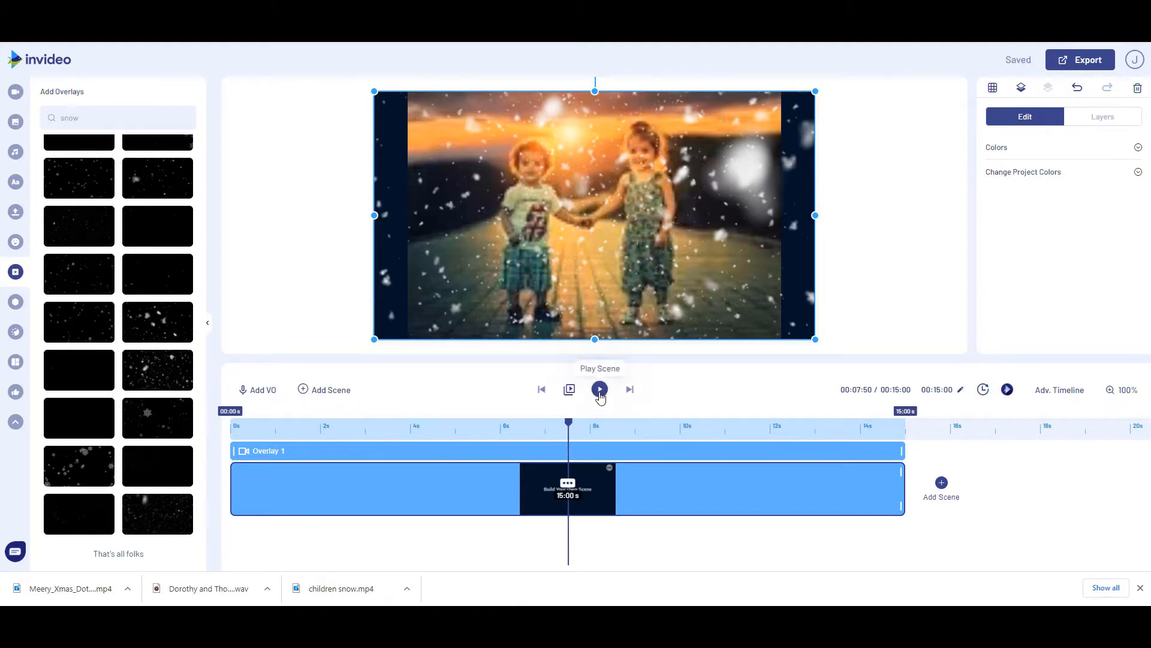
Play the scene to preview the snow over the zooming image, and close the preview
left_click(600, 391)
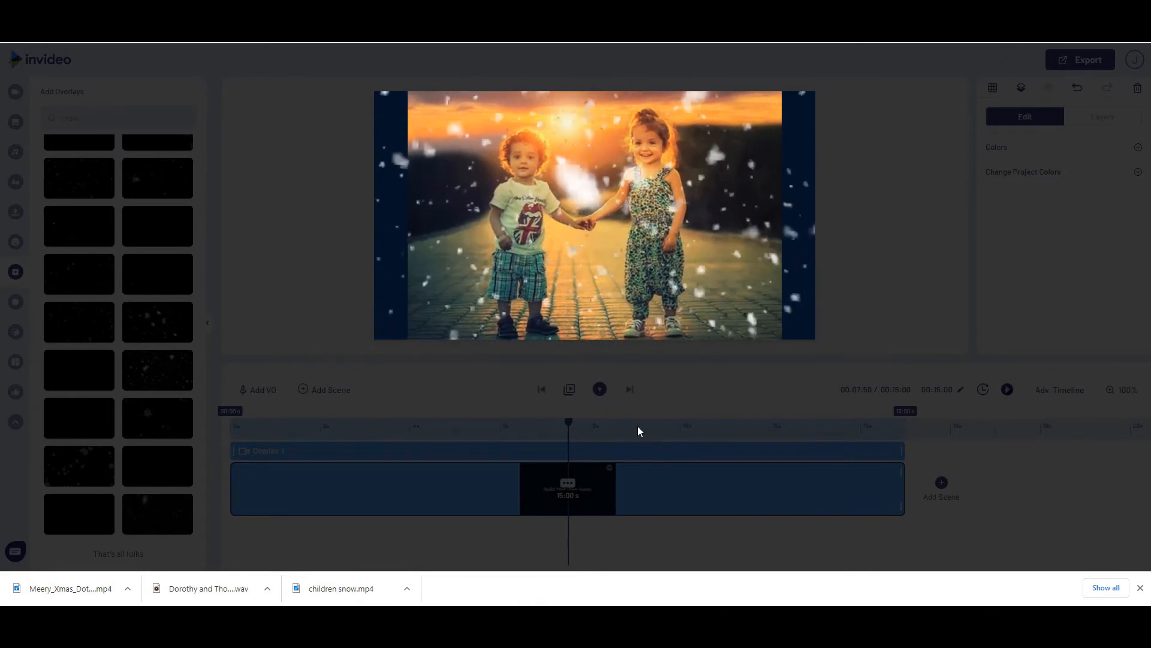
left_click(848, 301)
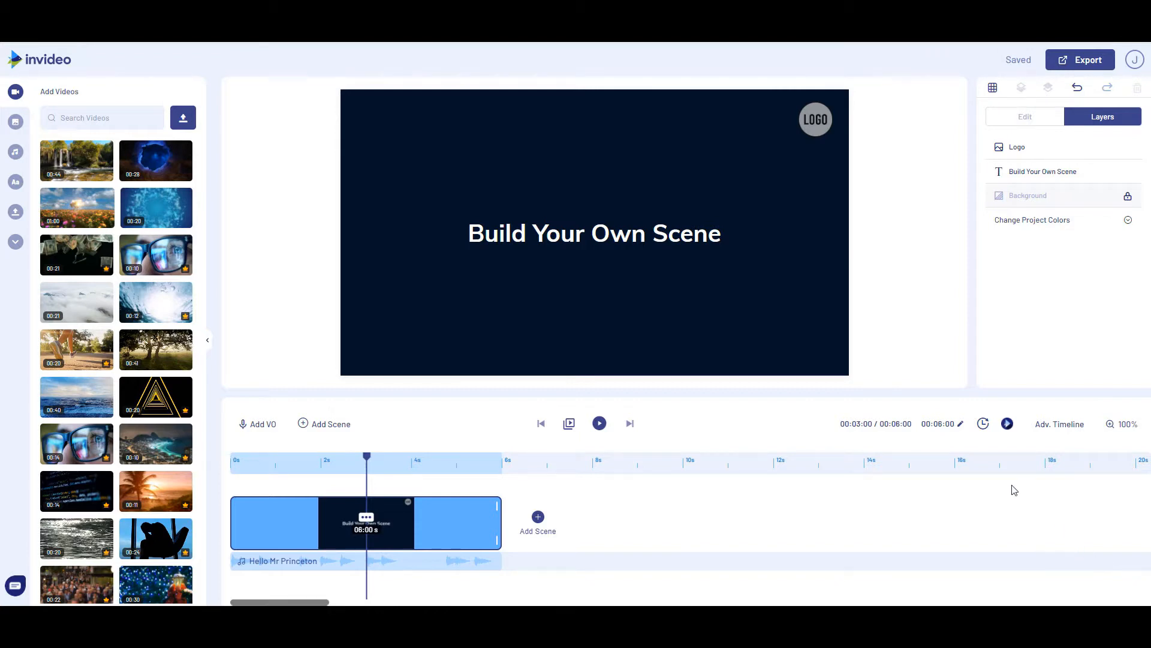
Set the duration of the new project's blank scene to 15 seconds
left_click(942, 424)
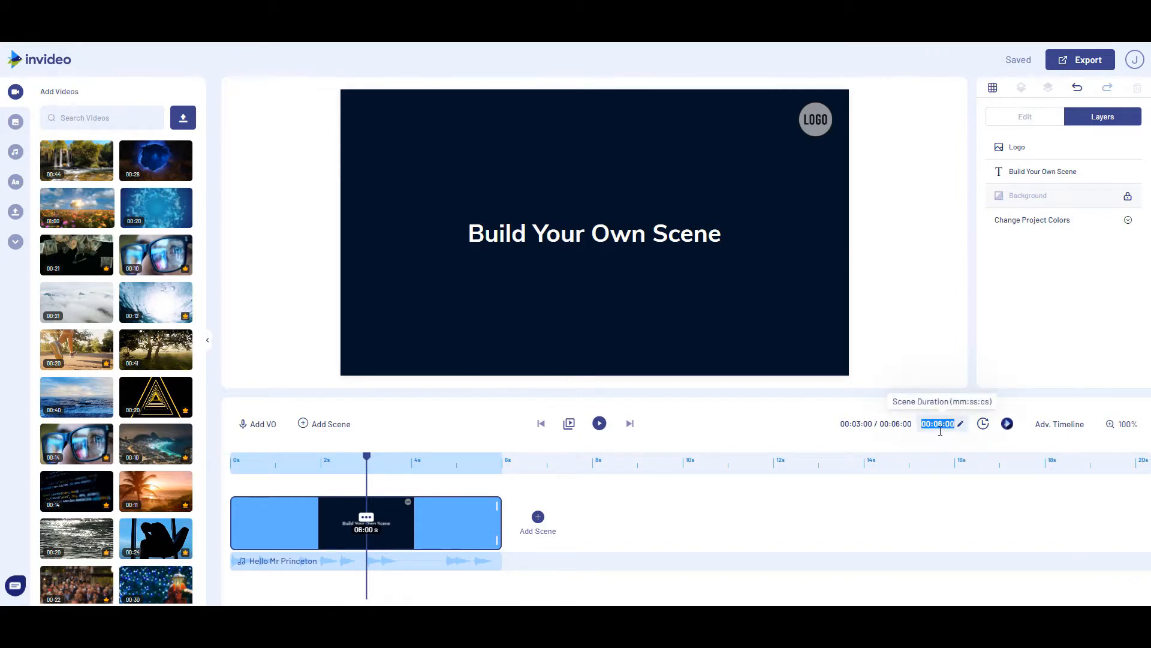
left_click(939, 424)
key("Return")
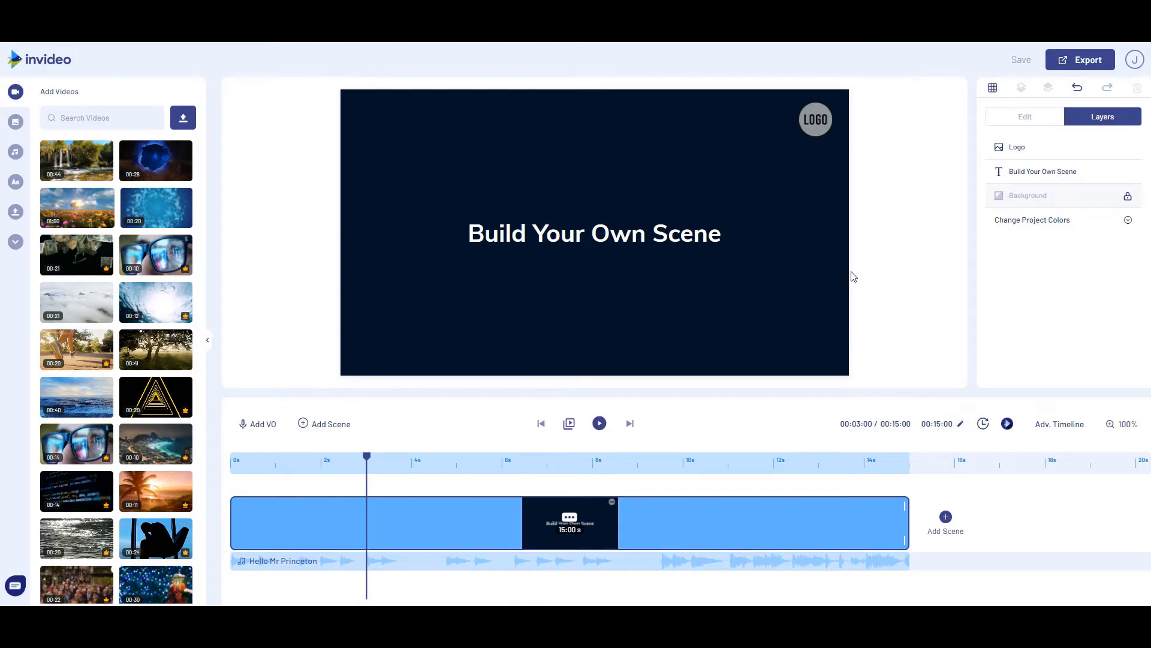
Delete the logo placeholder and the "Build Your Own Scene" text from the canvas
left_click(819, 126)
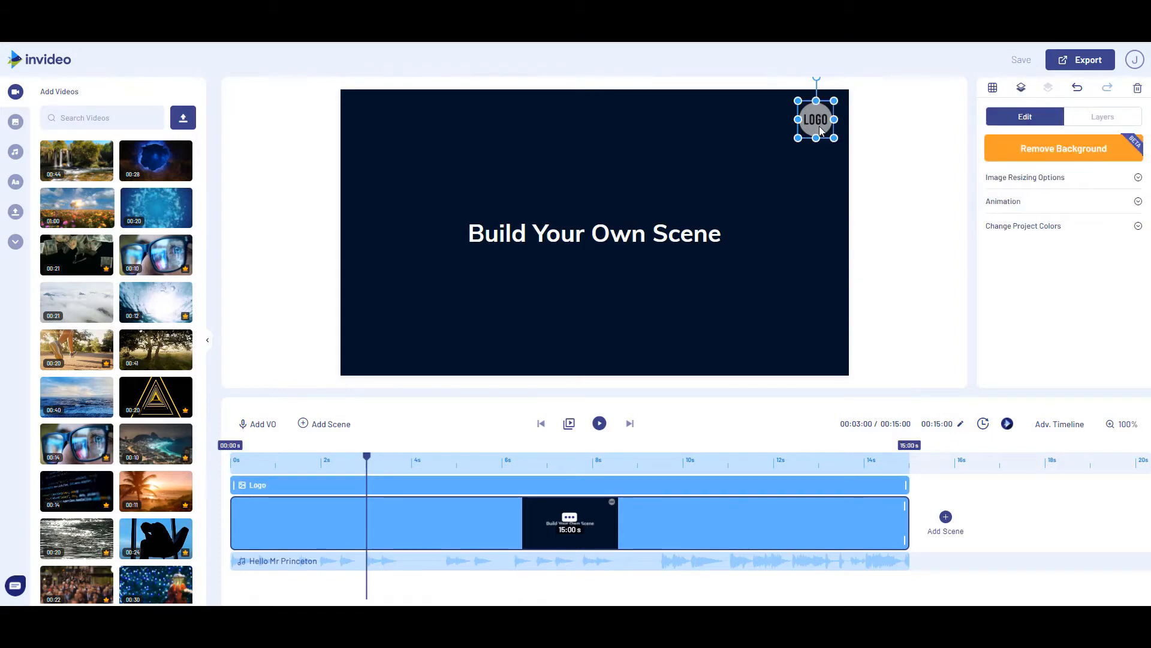
left_click(707, 178)
left_click(637, 227)
key("Delete")
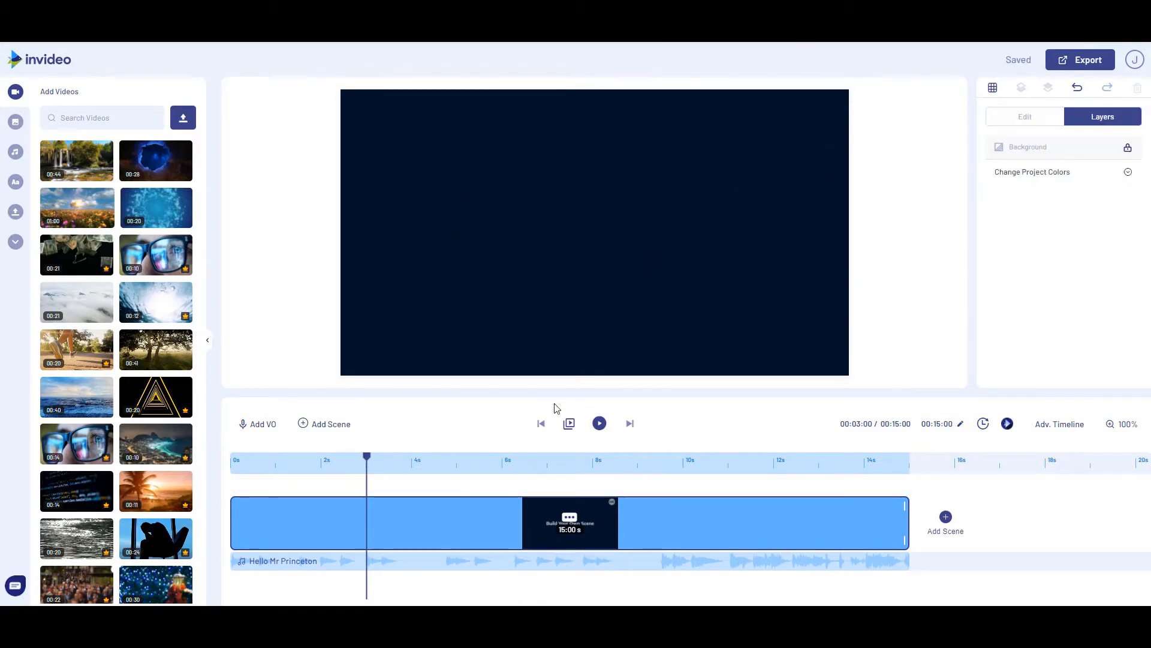
Delete the default Hello Mr Princeton music track from the new project
left_click(552, 561)
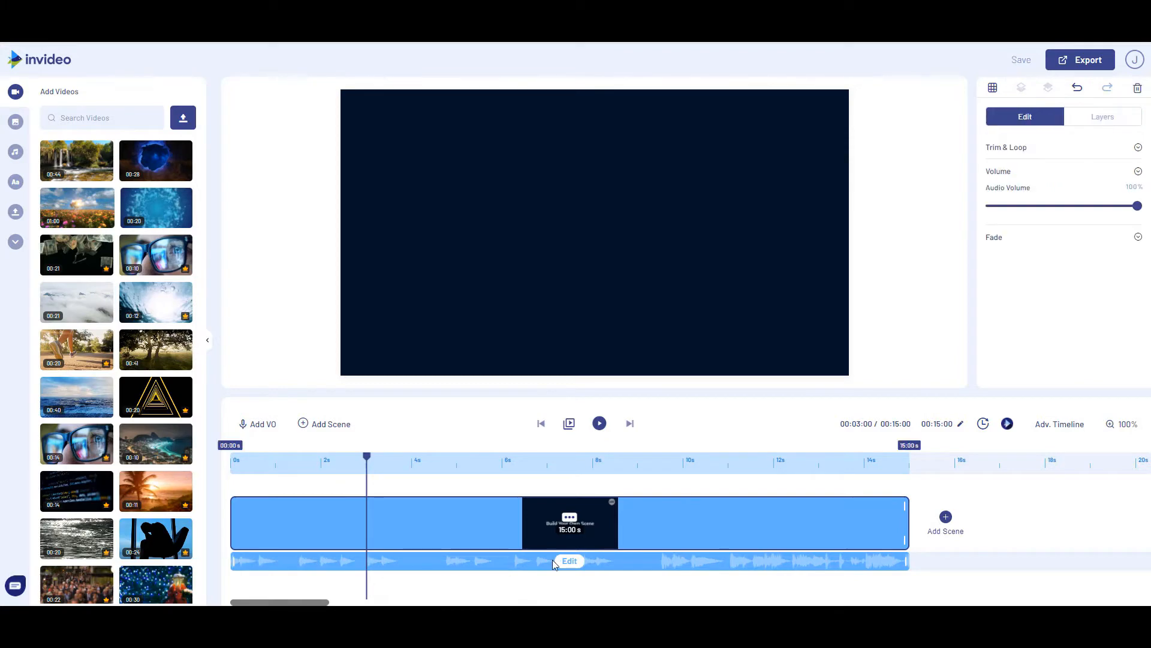
left_click(568, 562)
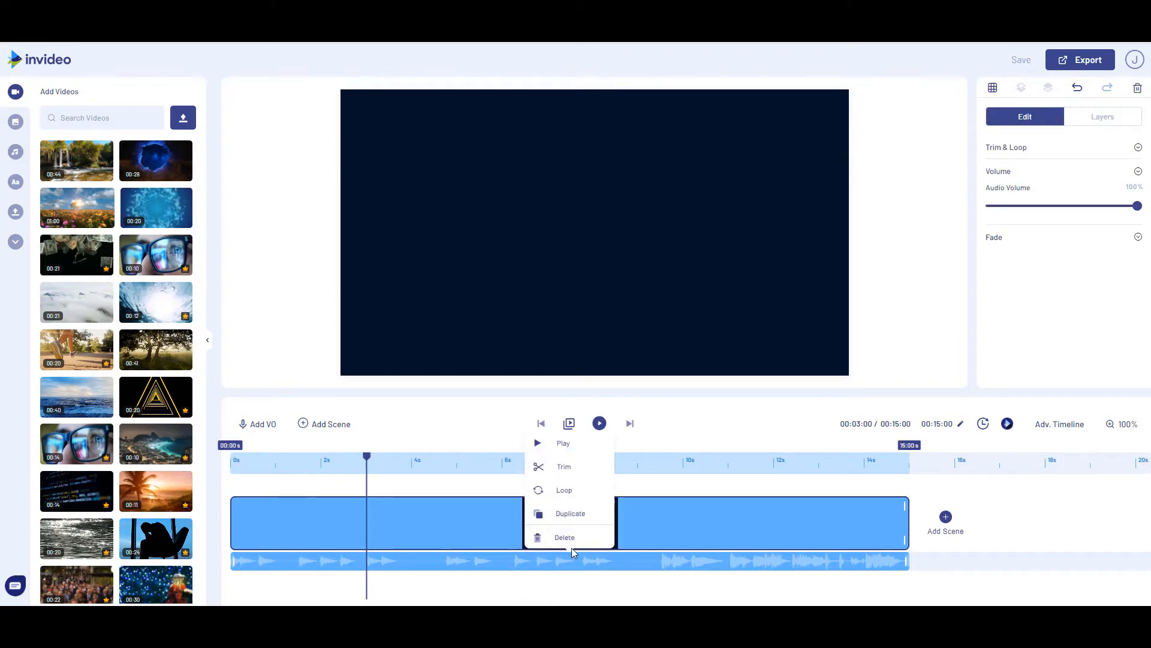
left_click(568, 539)
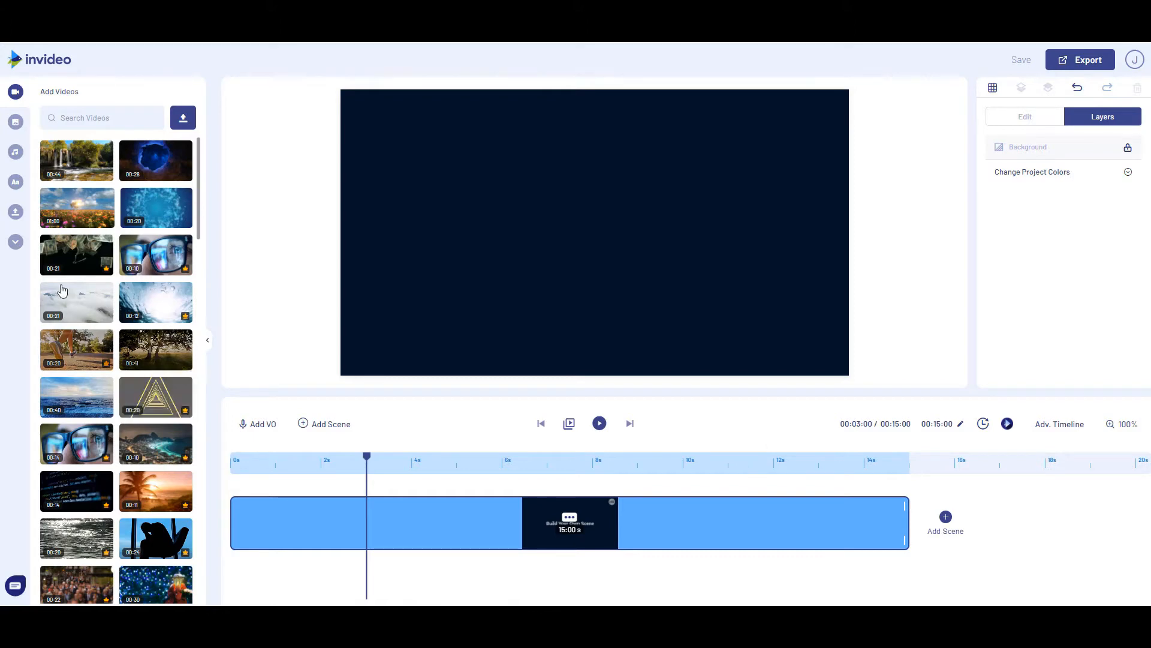
Upload children_insert.mp4 from the Xmas_Video folder in Videos to the project's uploads
left_click(15, 210)
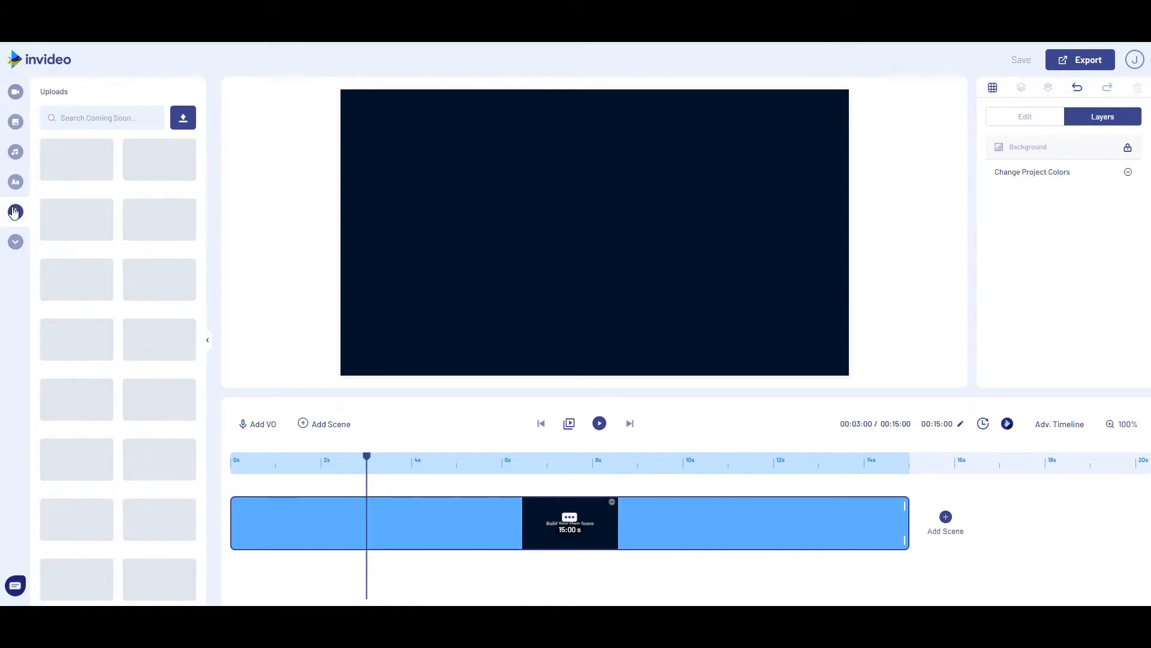
left_click(187, 123)
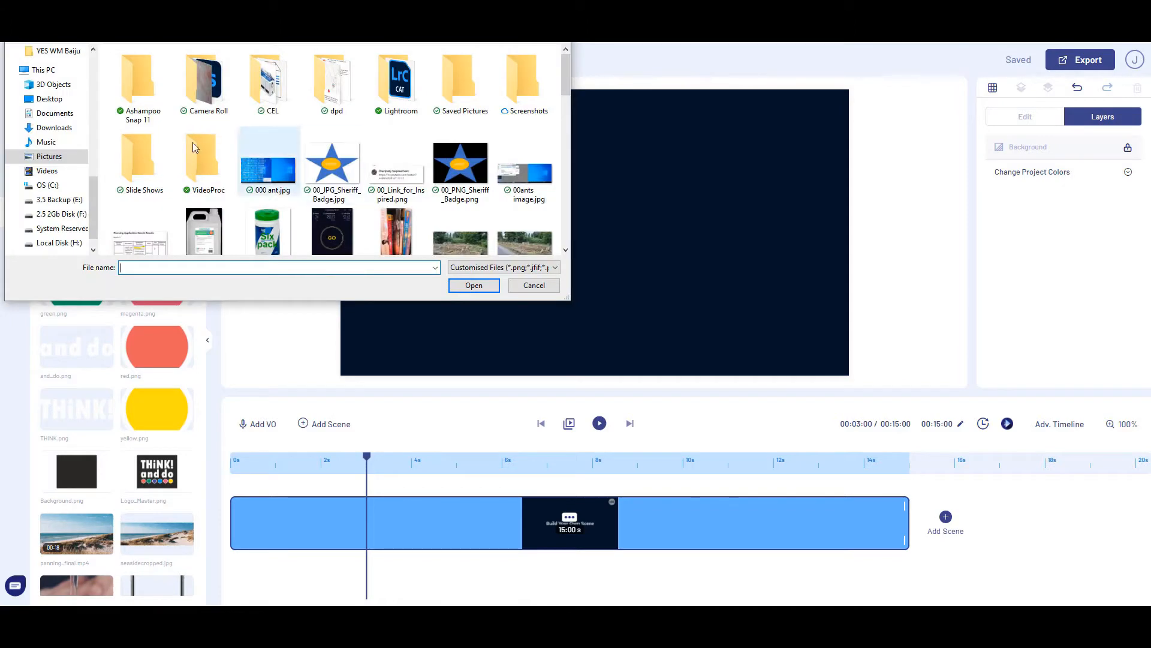
left_click(47, 171)
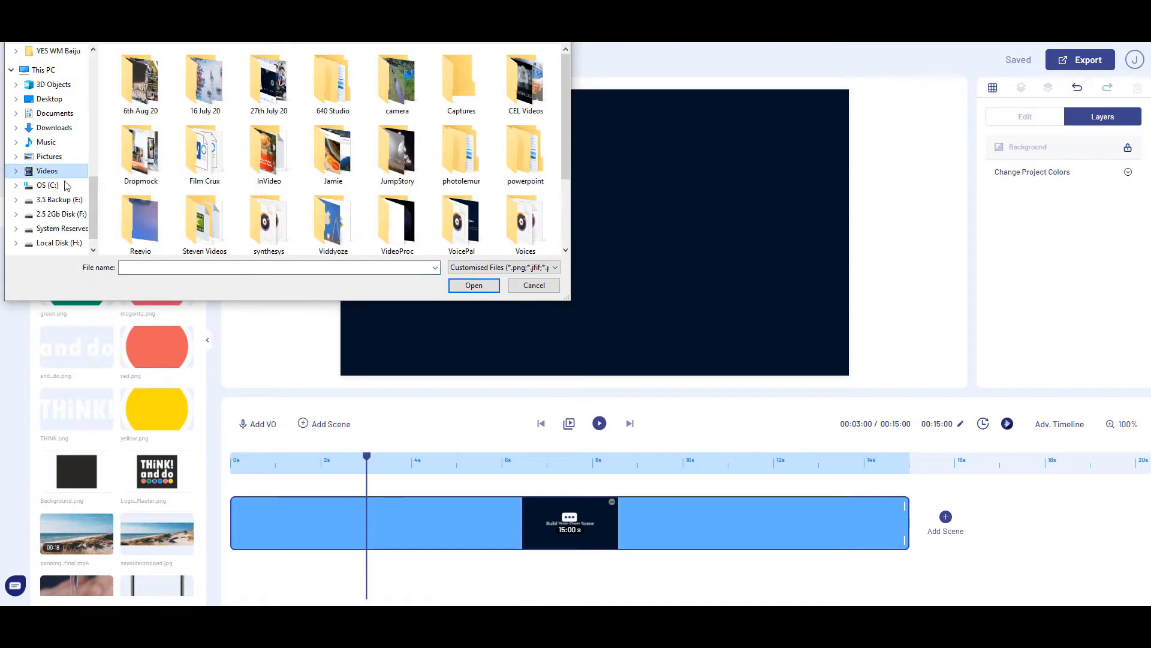
scroll(259, 157, "down", 10)
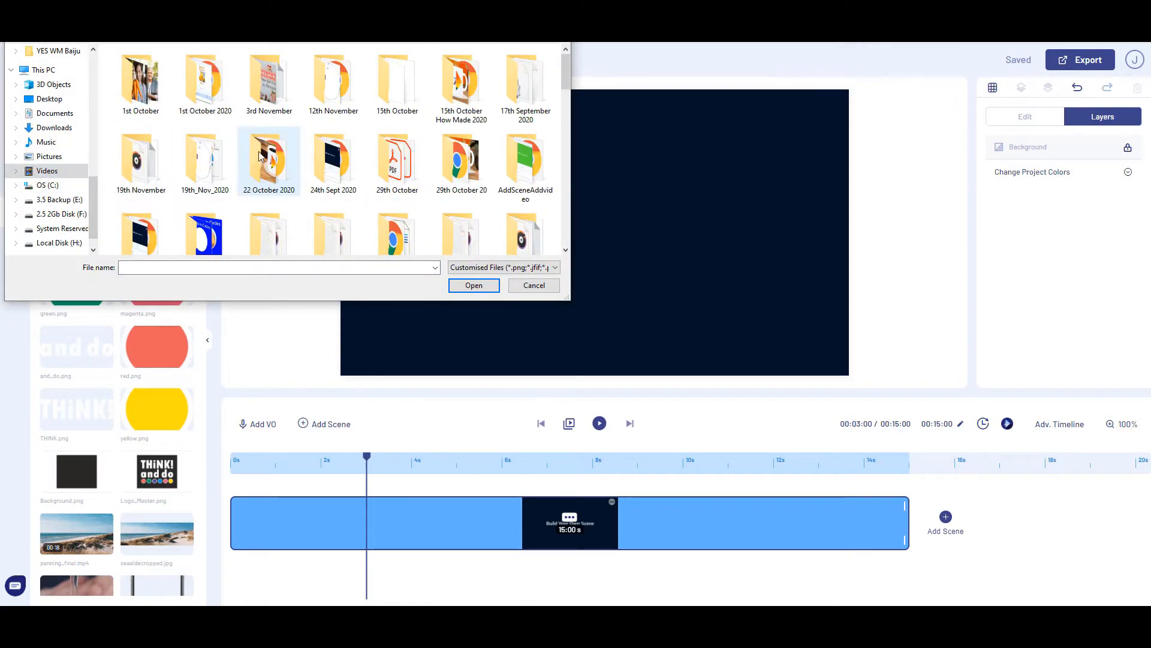
scroll(402, 219, "down", 2)
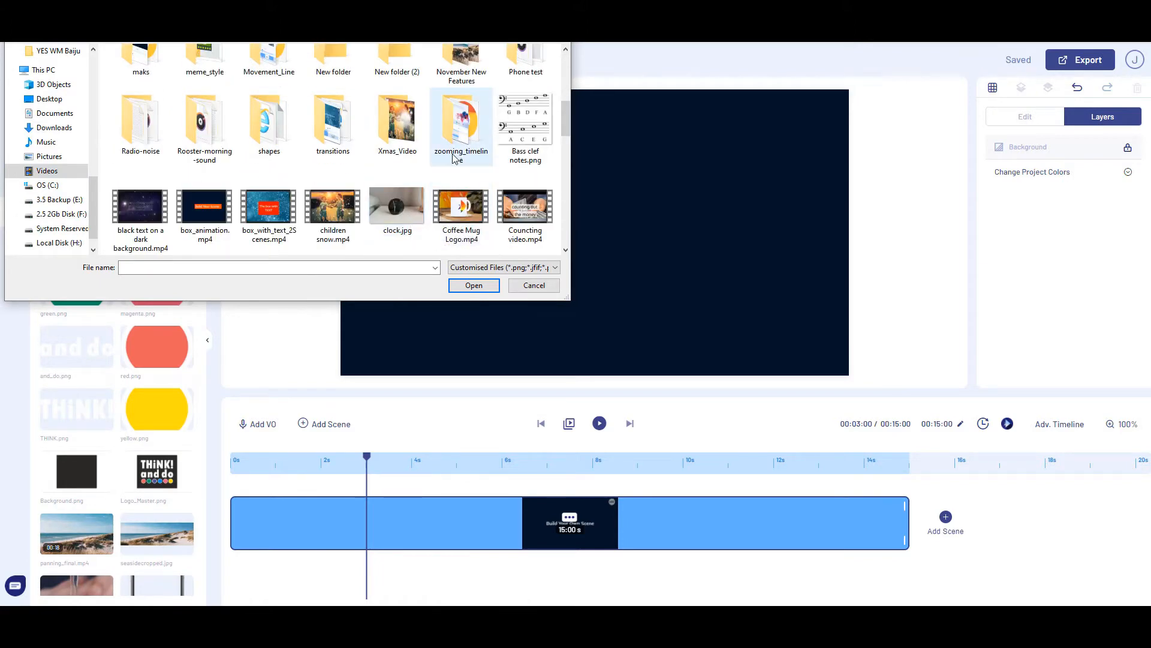
double_click(384, 151)
left_click(137, 86)
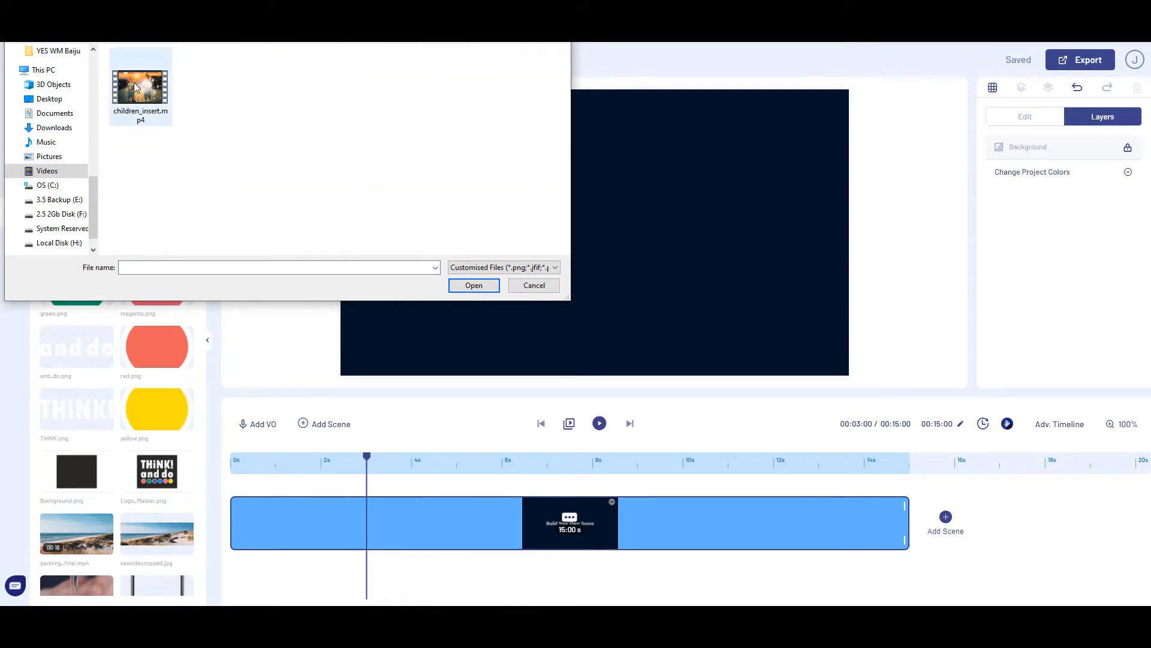
left_click(474, 285)
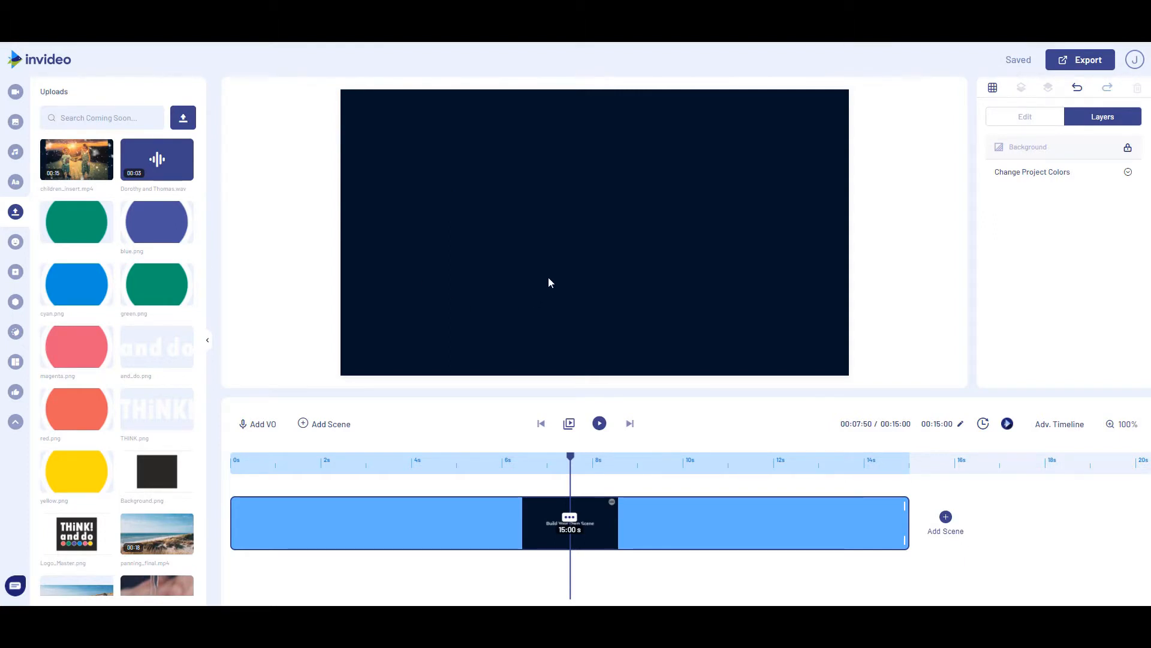
Add a plain circle mask to the blank scene, enlarging it and centring it horizontally near the canvas's upper edge
left_click(13, 335)
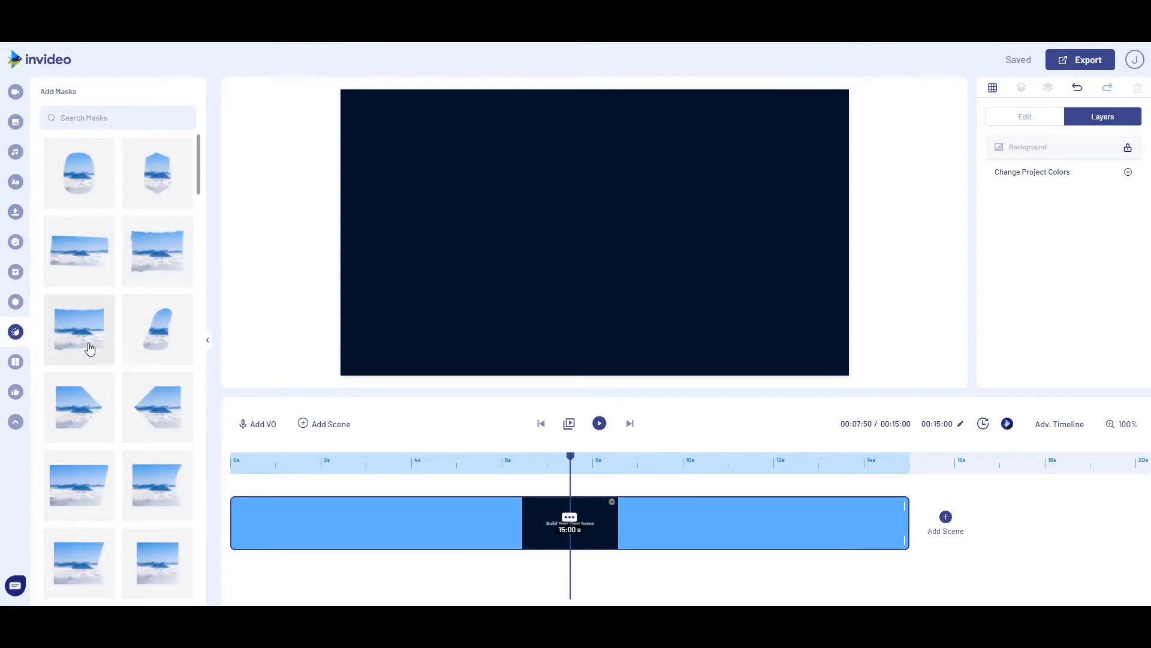
scroll(93, 341, "down", 6)
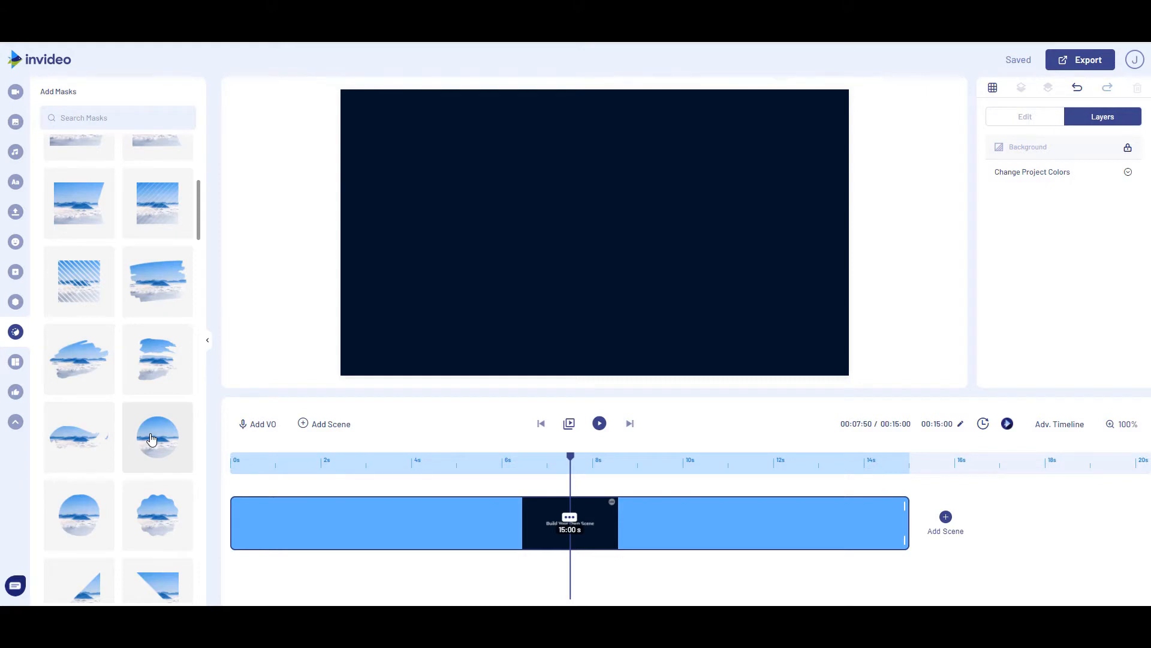
left_click(151, 440)
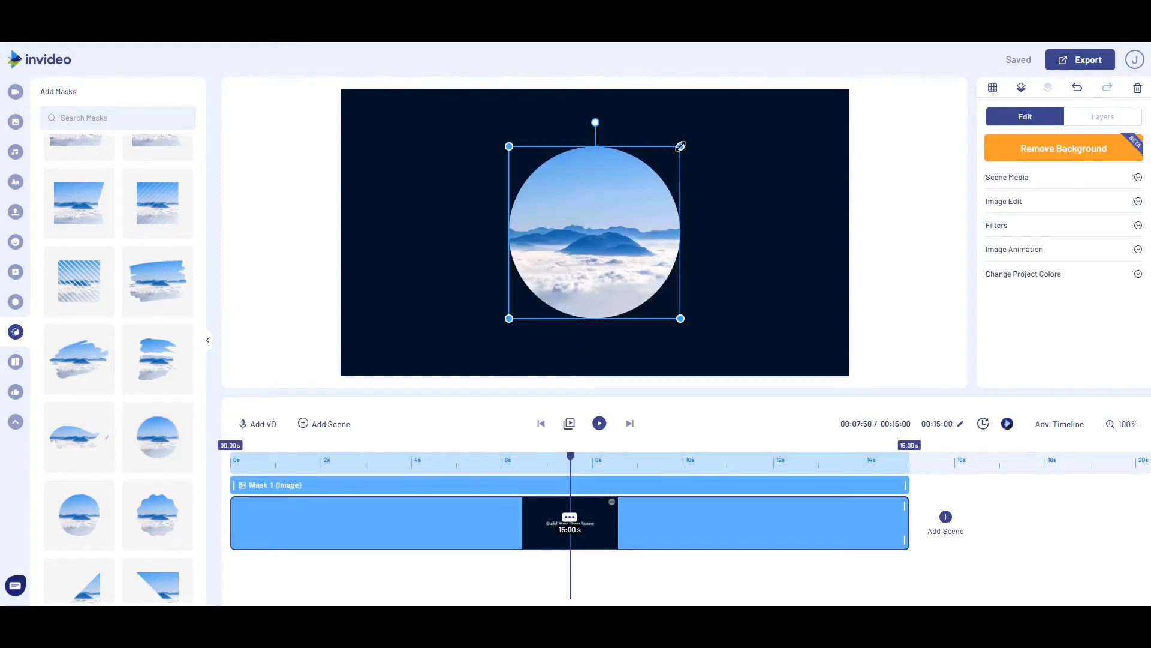
left_click_drag(682, 147, 720, 137)
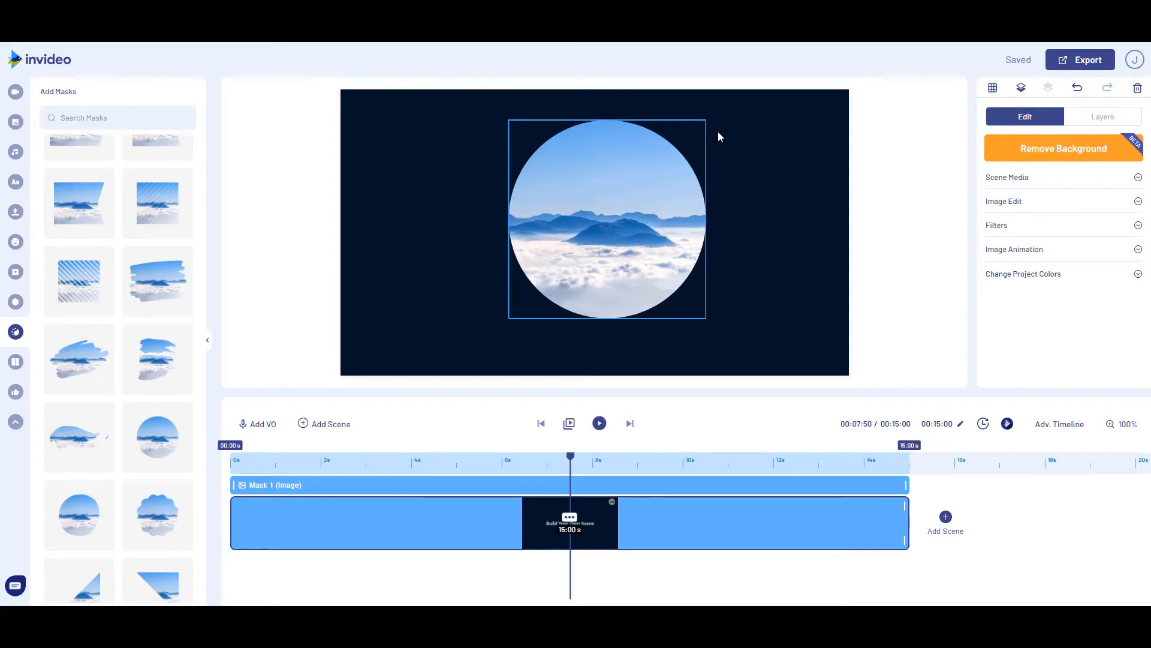
left_click_drag(607, 270, 594, 246)
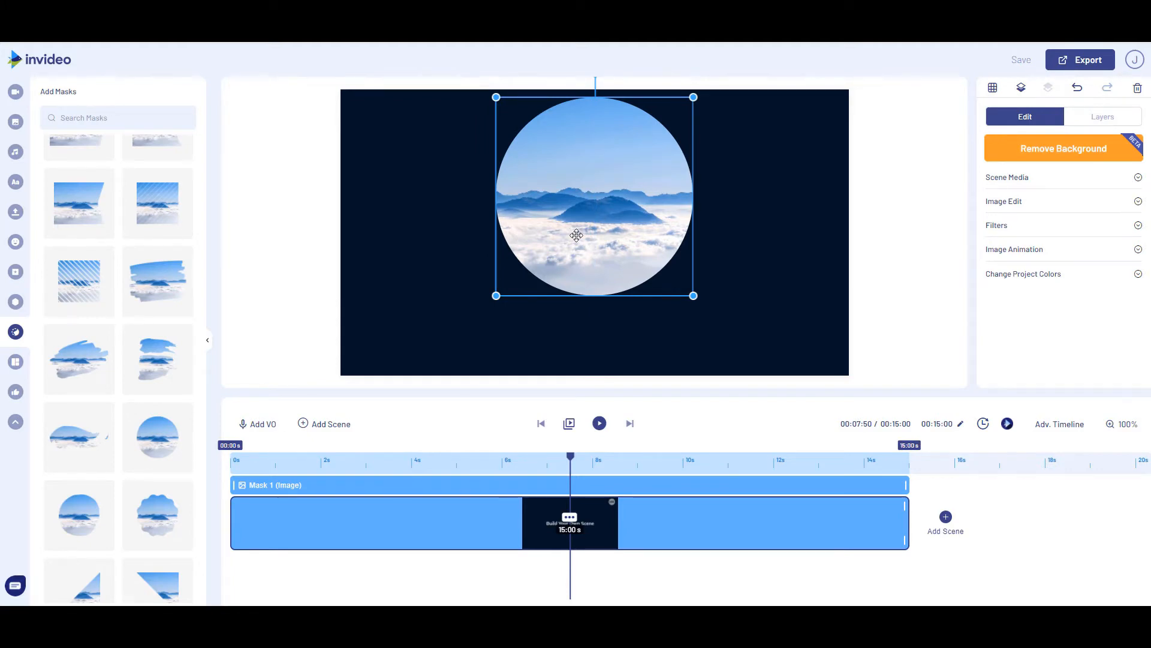
Fill the circle mask with the uploaded children_insert.mp4 at its full length and play the scene
left_click(16, 212)
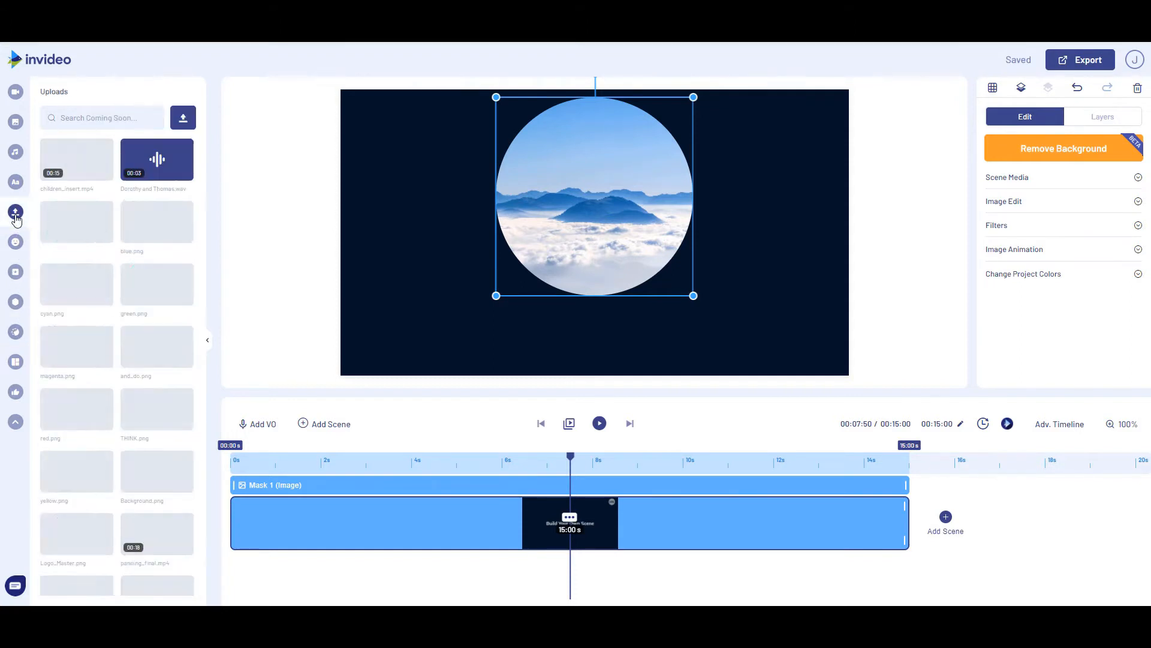
left_click_drag(76, 159, 605, 209)
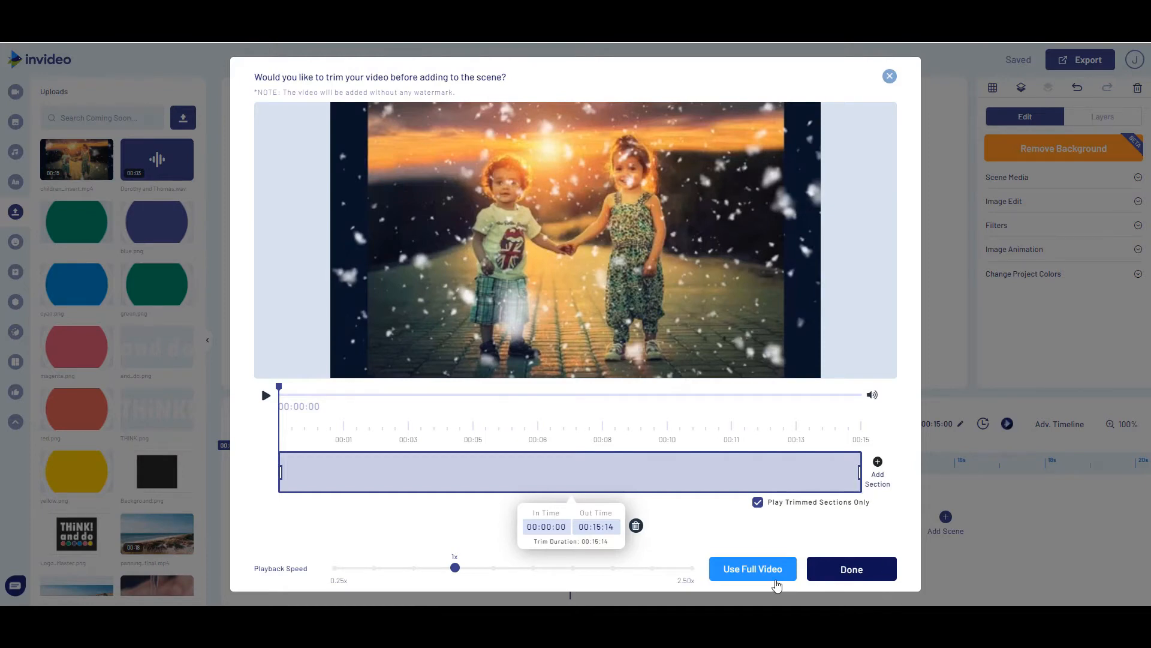
left_click(759, 577)
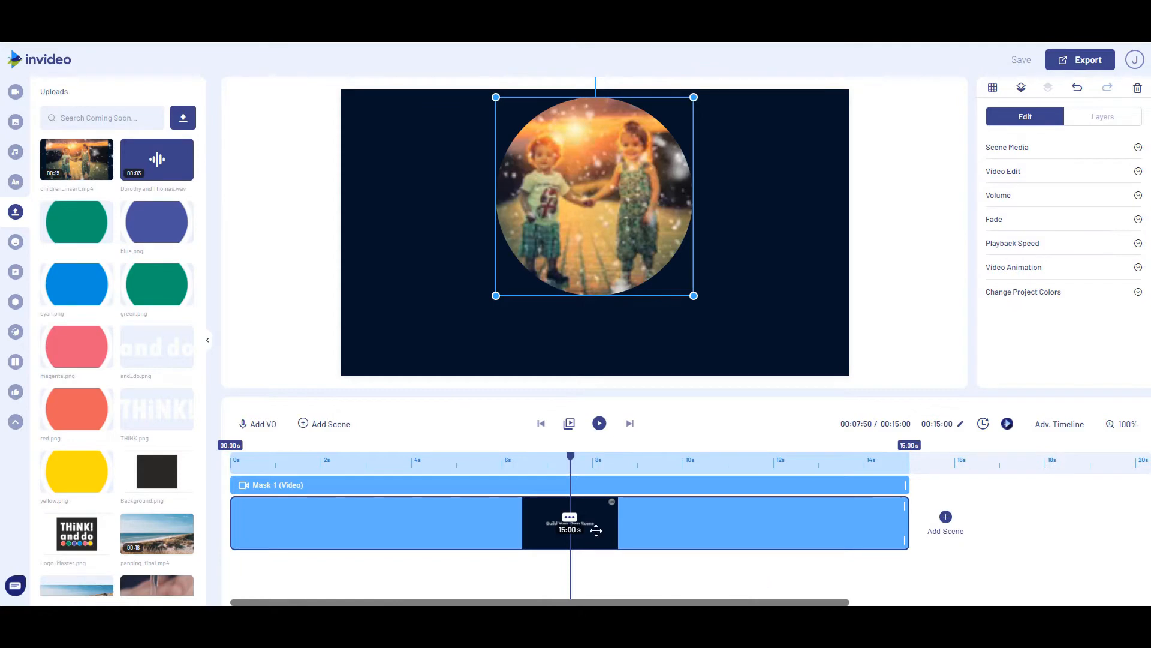
left_click(598, 430)
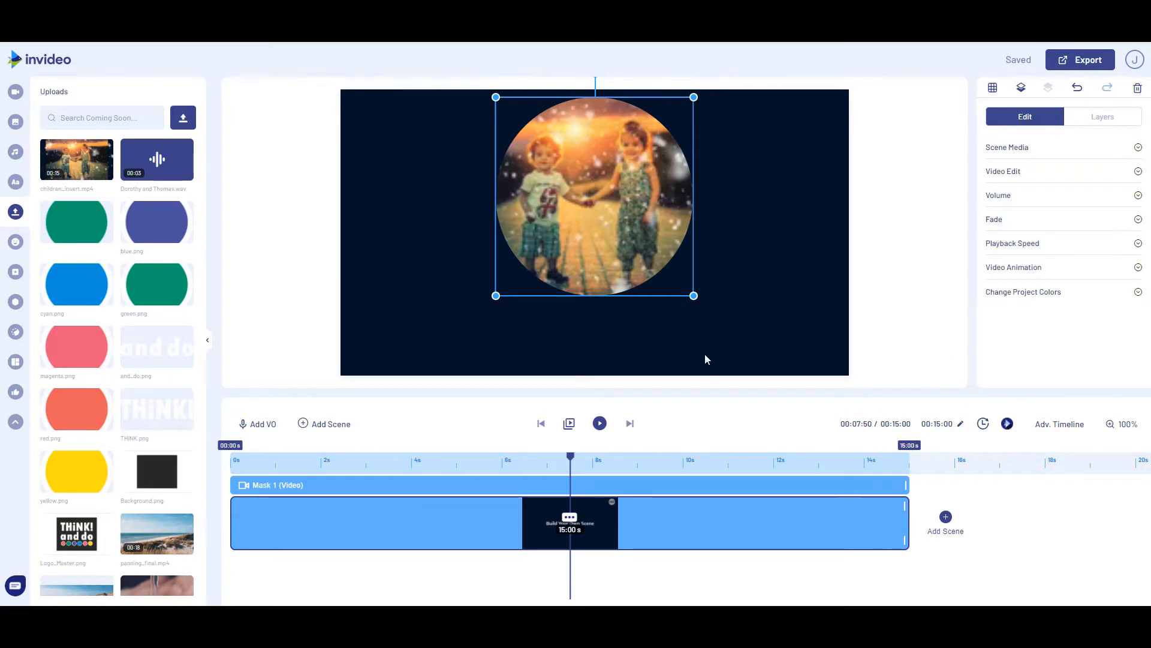
Add the brush-stroke text template with the Walt Disney quote to the canvas
left_click(15, 182)
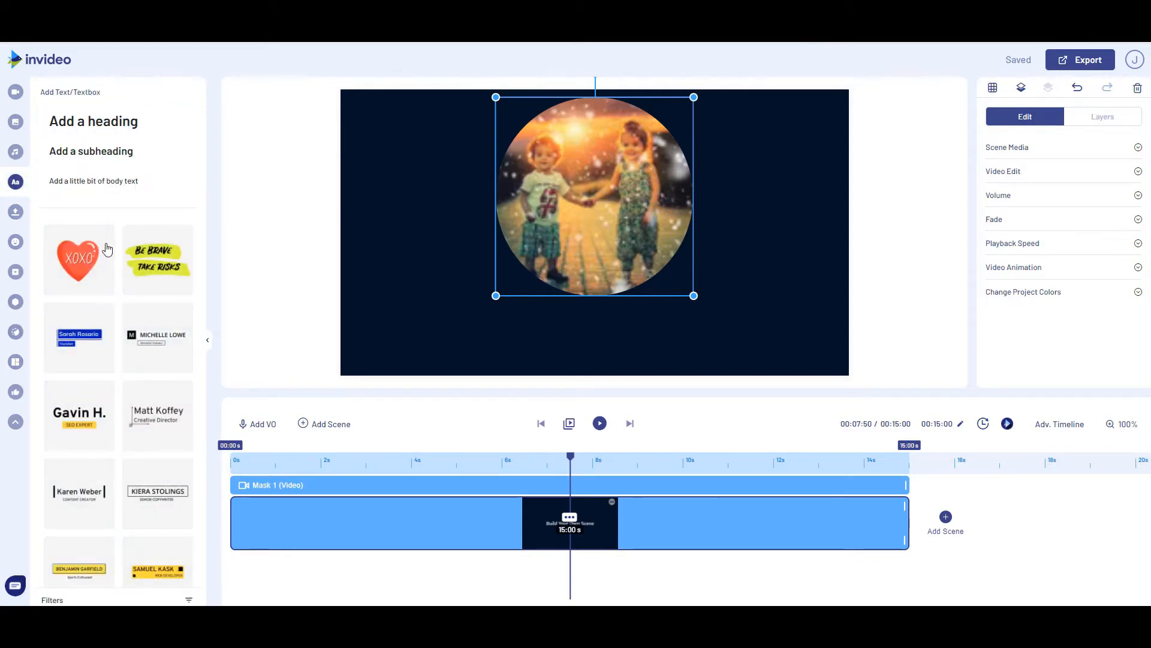
scroll(157, 268, "down", 5)
scroll(149, 275, "down", 15)
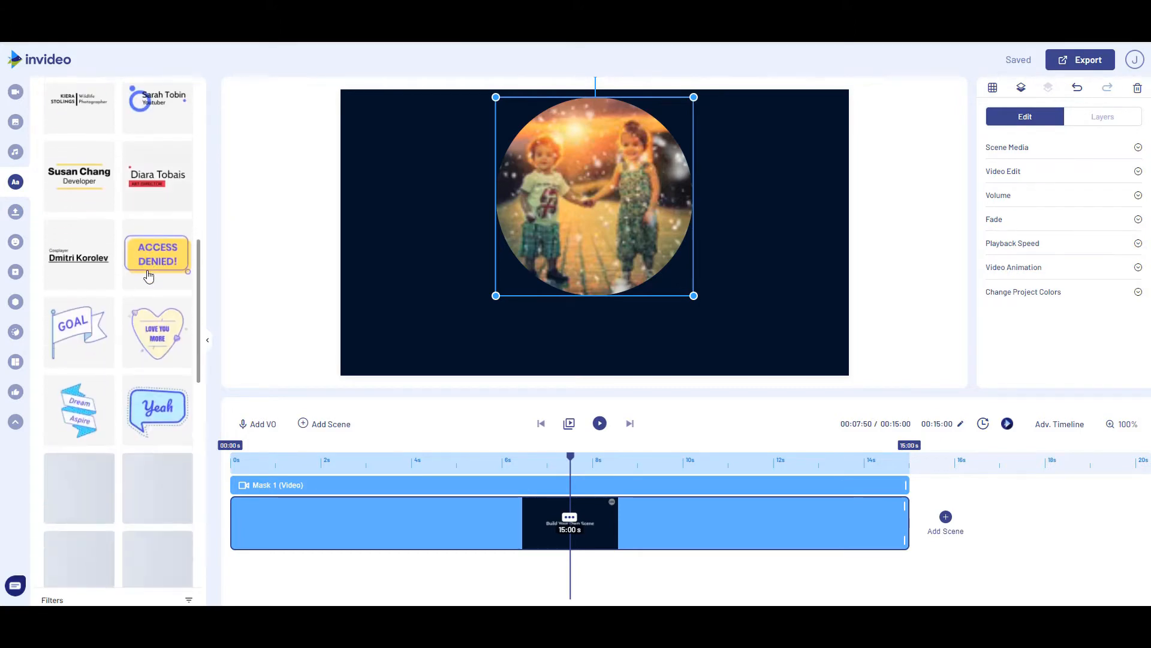
scroll(101, 274, "down", 11)
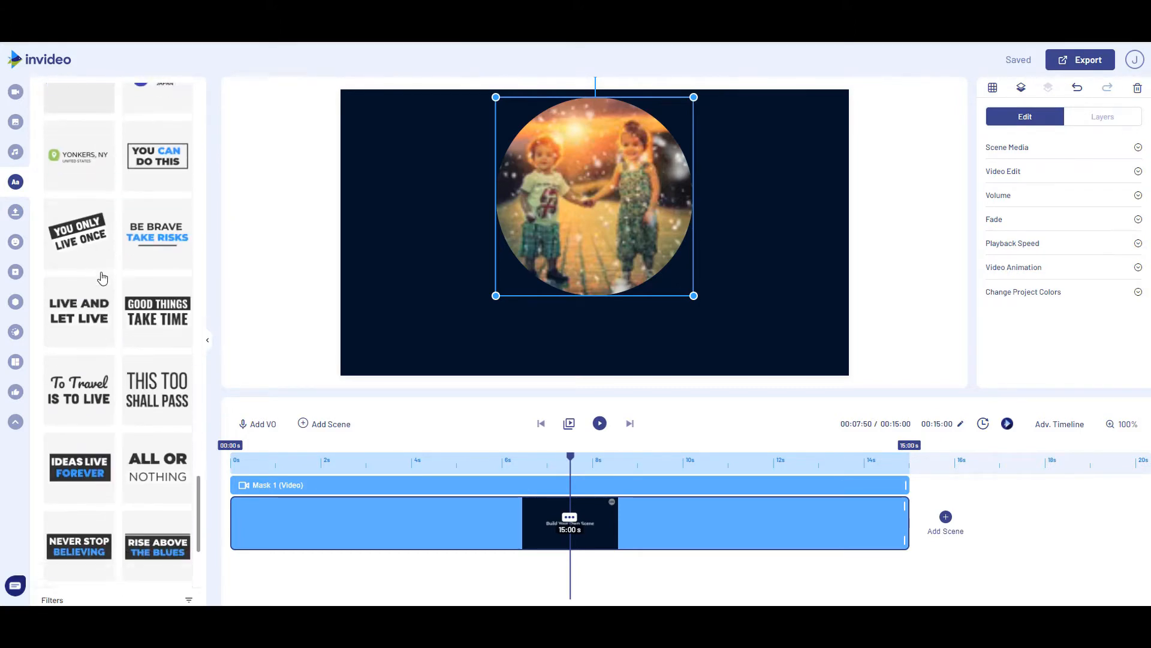
scroll(101, 276, "down", 10)
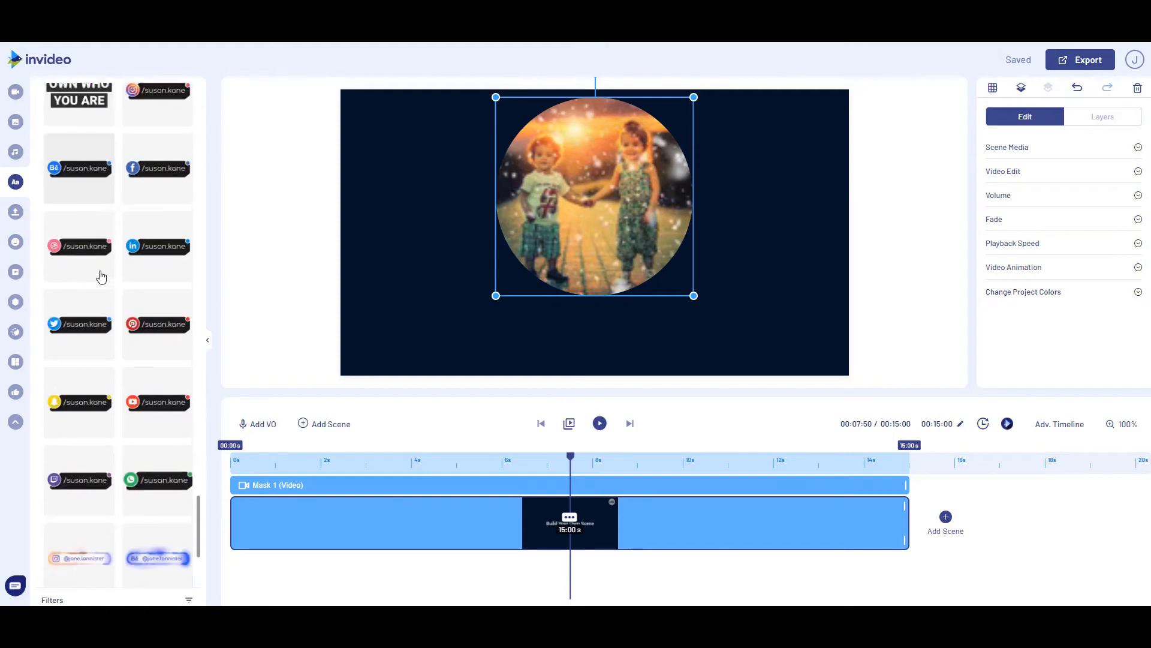
scroll(100, 274, "down", 10)
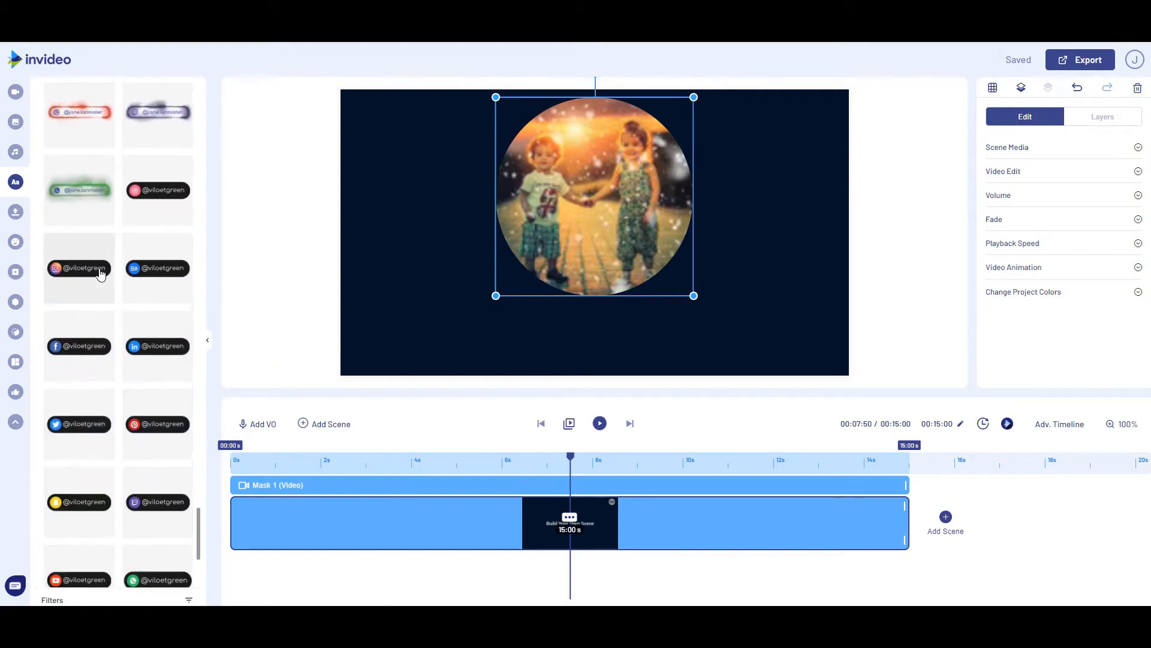
scroll(100, 273, "down", 10)
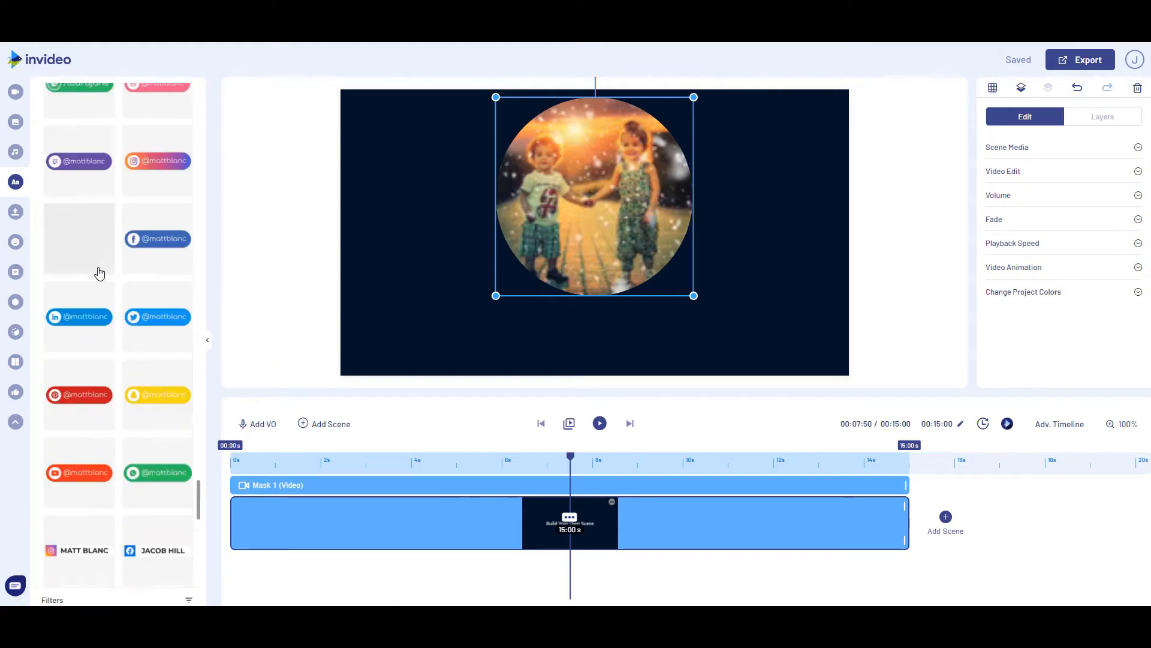
scroll(100, 270, "down", 10)
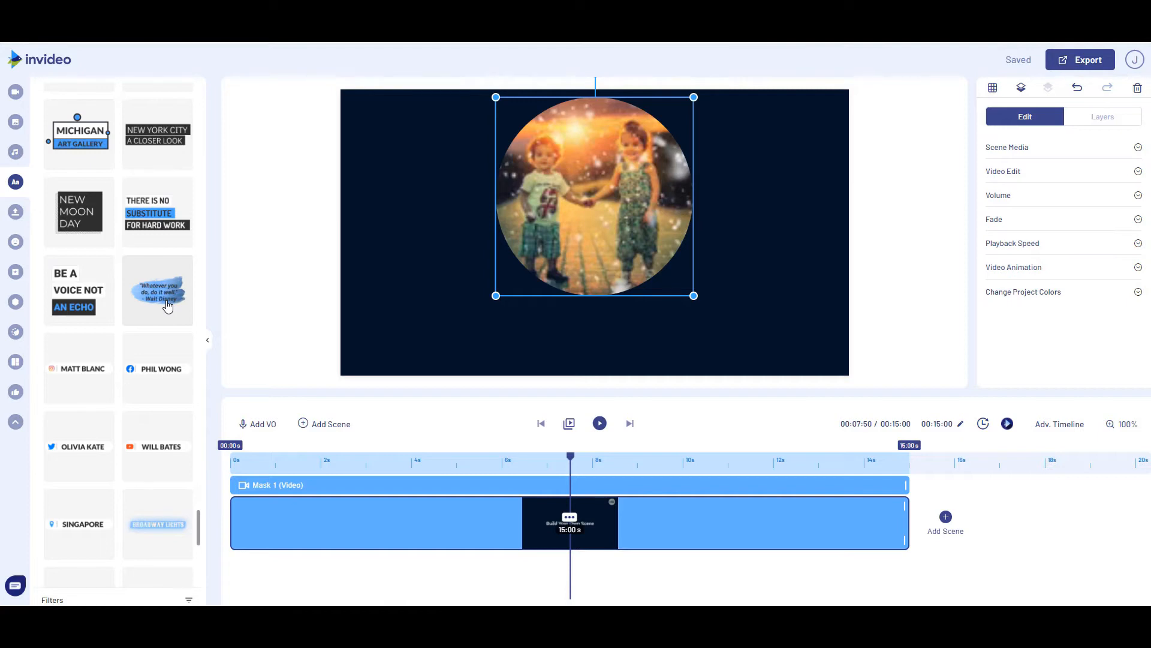
left_click_drag(168, 306, 563, 313)
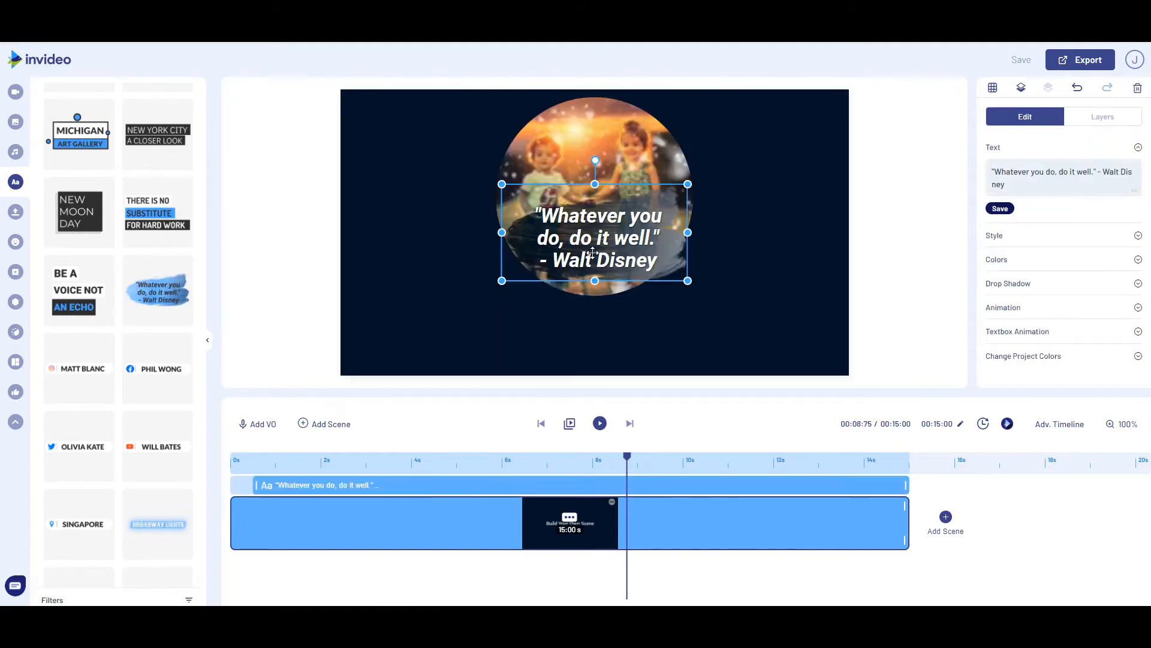
Enlarge the brush-stroke quote textbox and centre it over the lower part of the circular video
left_click_drag(592, 263, 582, 311)
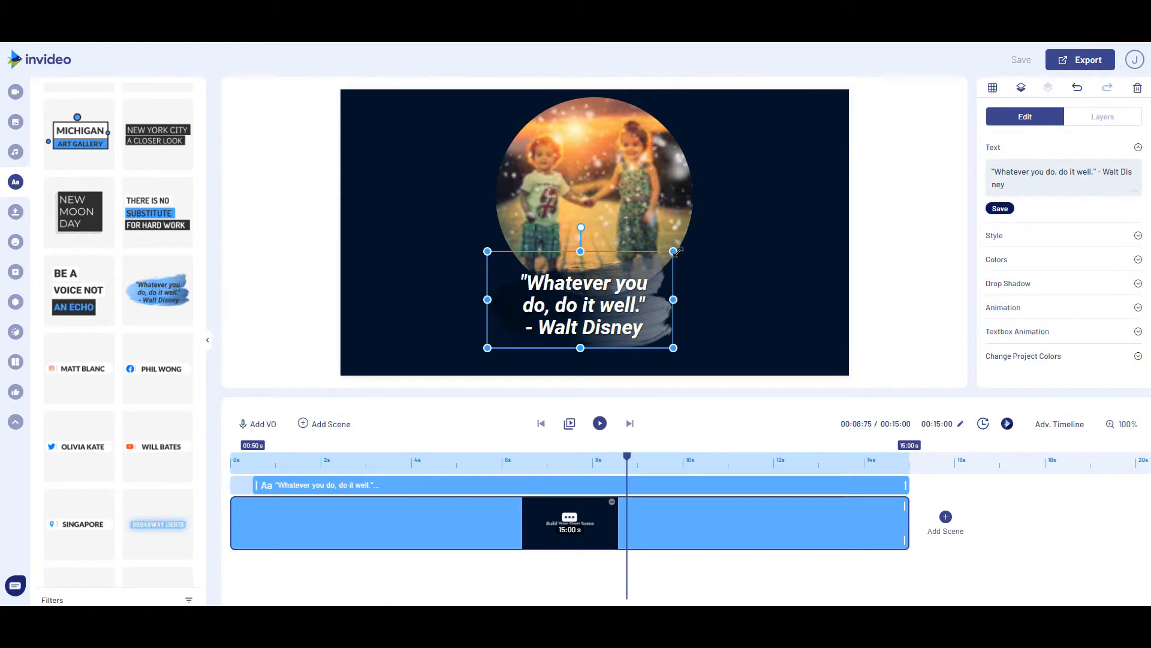
left_click_drag(673, 251, 735, 222)
left_click_drag(649, 293, 618, 312)
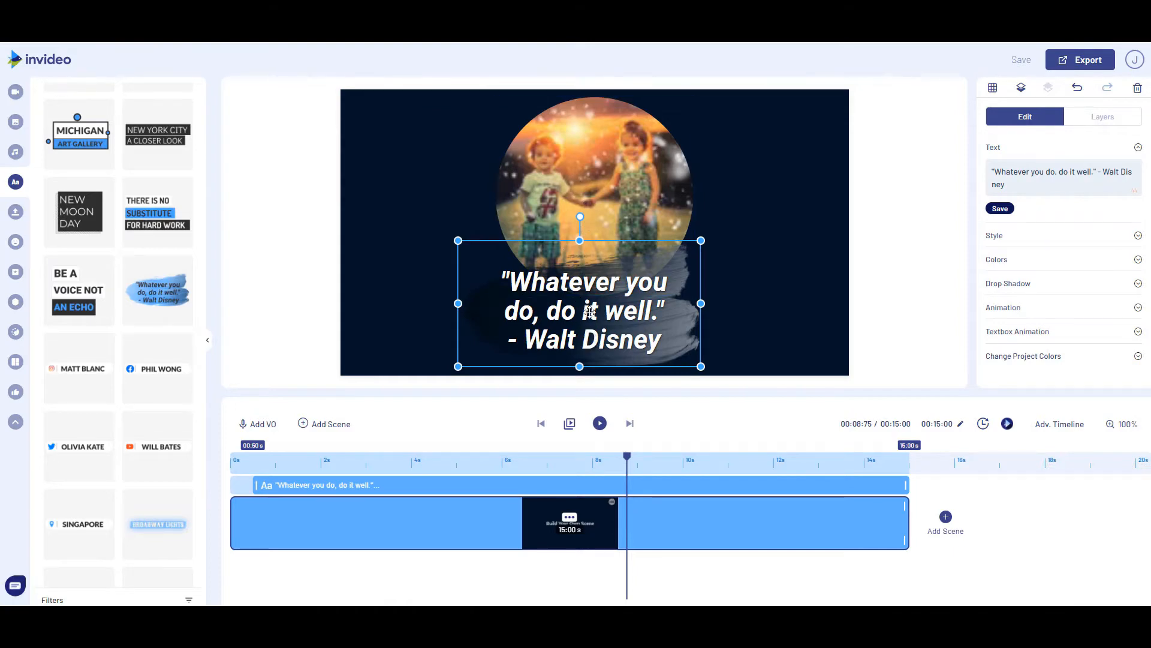
left_click_drag(590, 312, 607, 312)
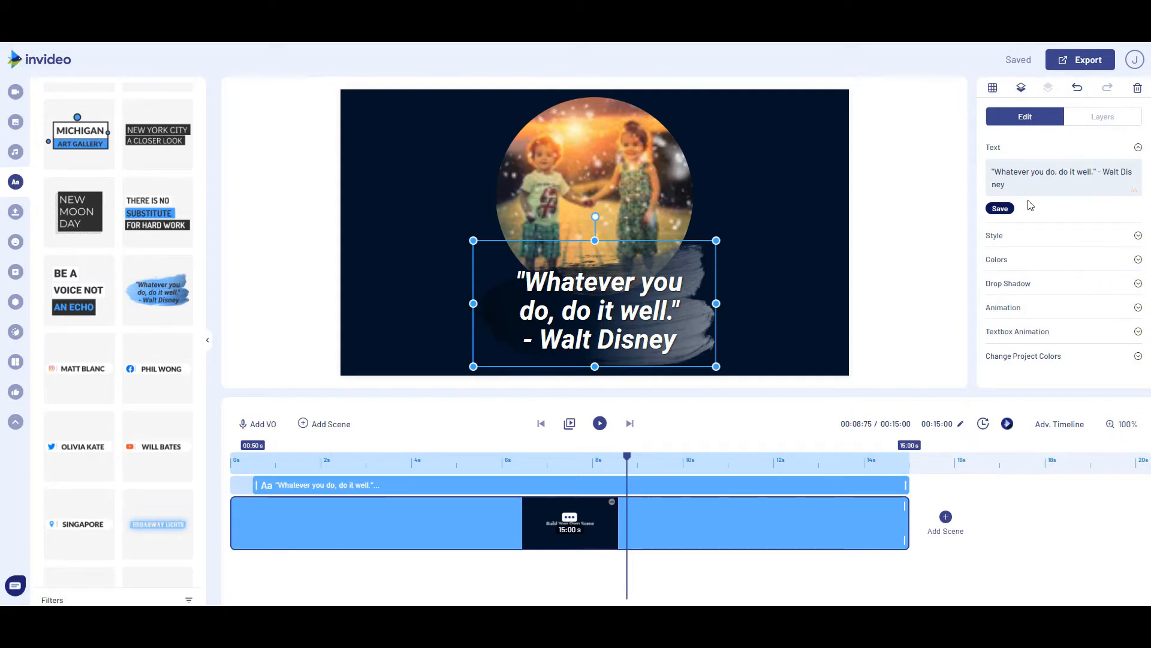
Replace the quote with "Merry Christmas" and the two children's first names on a second line
left_click_drag(1014, 190, 990, 170)
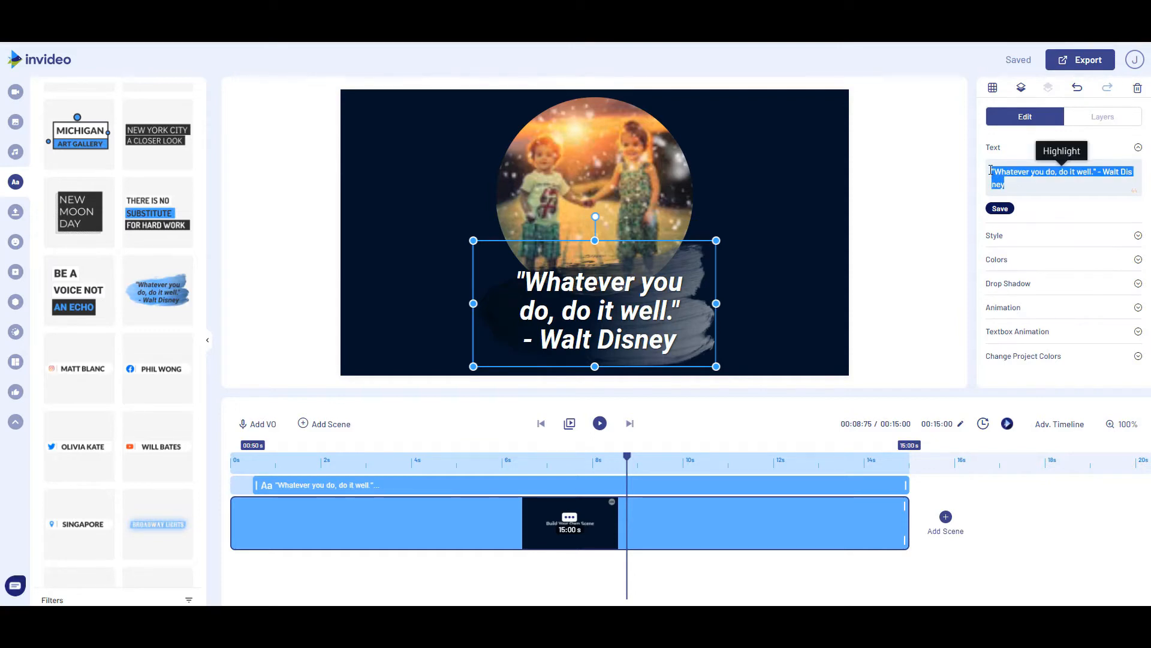
type("Mer")
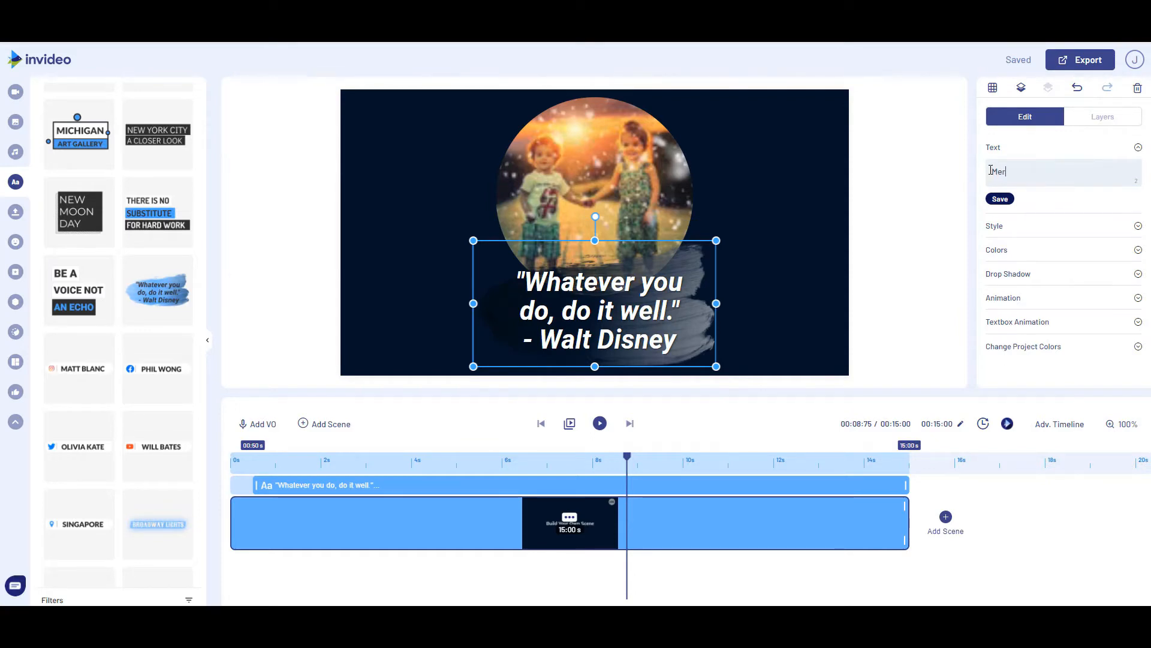
type("ry Christmas")
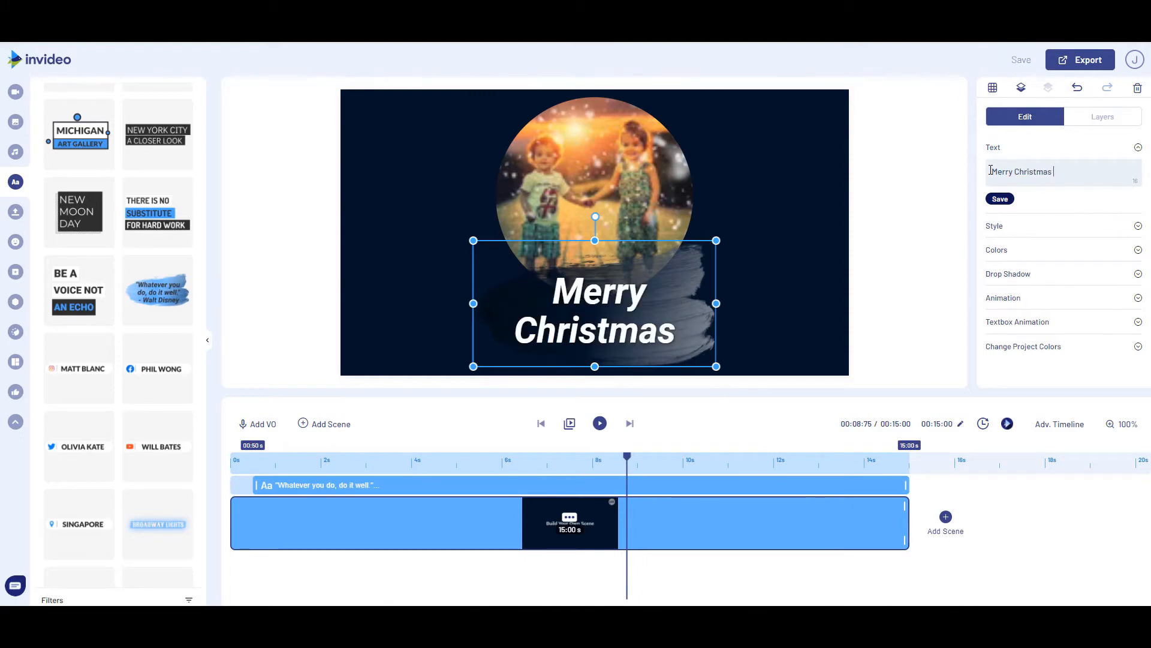
key("Return")
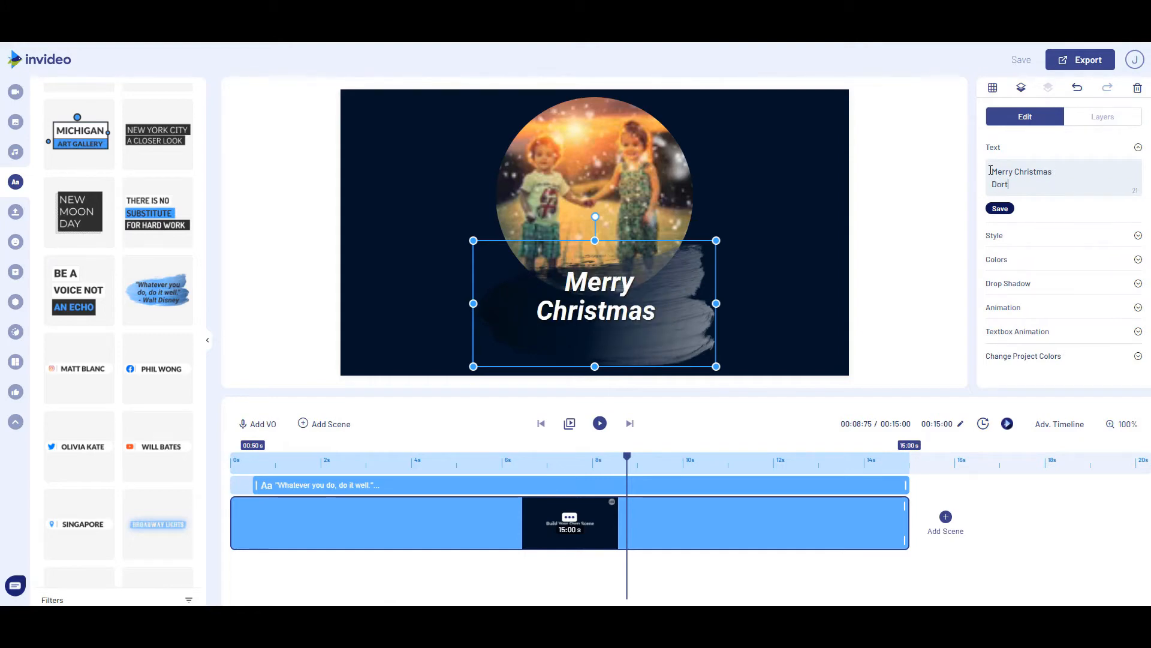
type("Dorthoty and THomas")
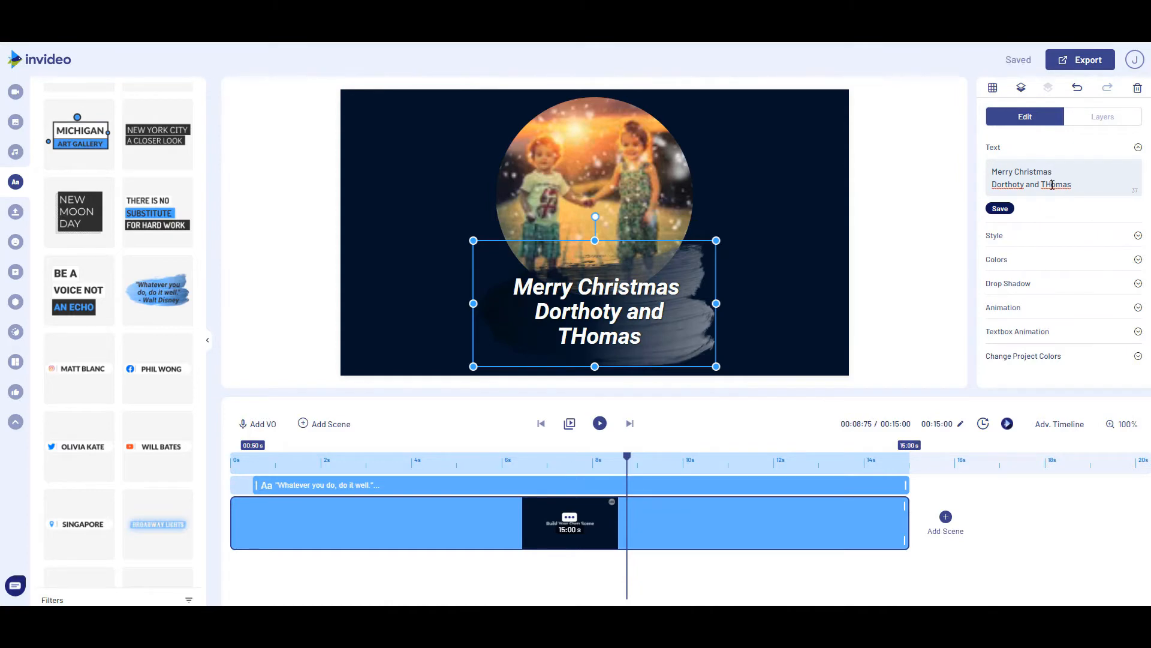
Correct the capitalisation and spelling of the two children's names in the greeting text
key("BackSpace")
type("h")
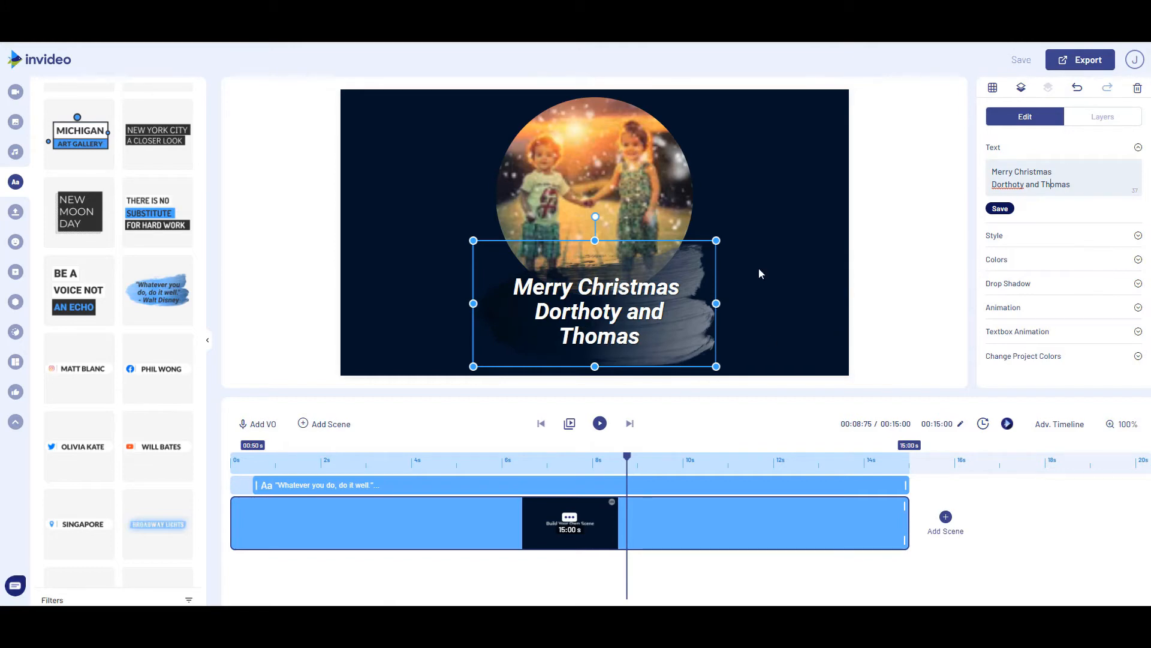
double_click(1017, 185)
type("D")
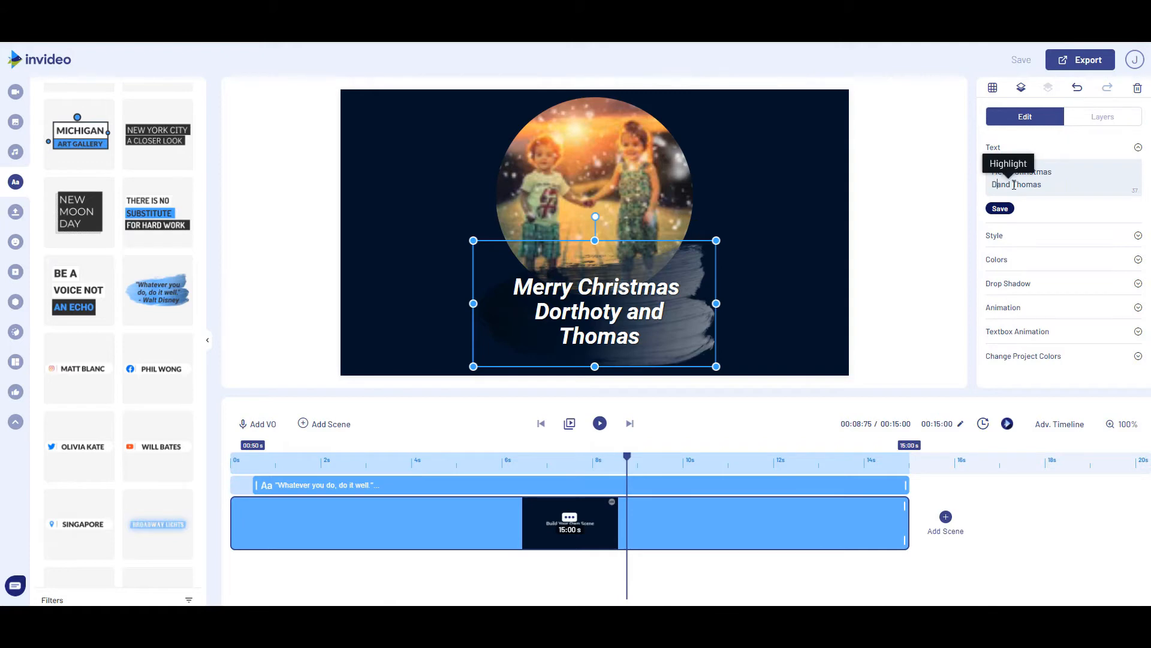
type("orothy")
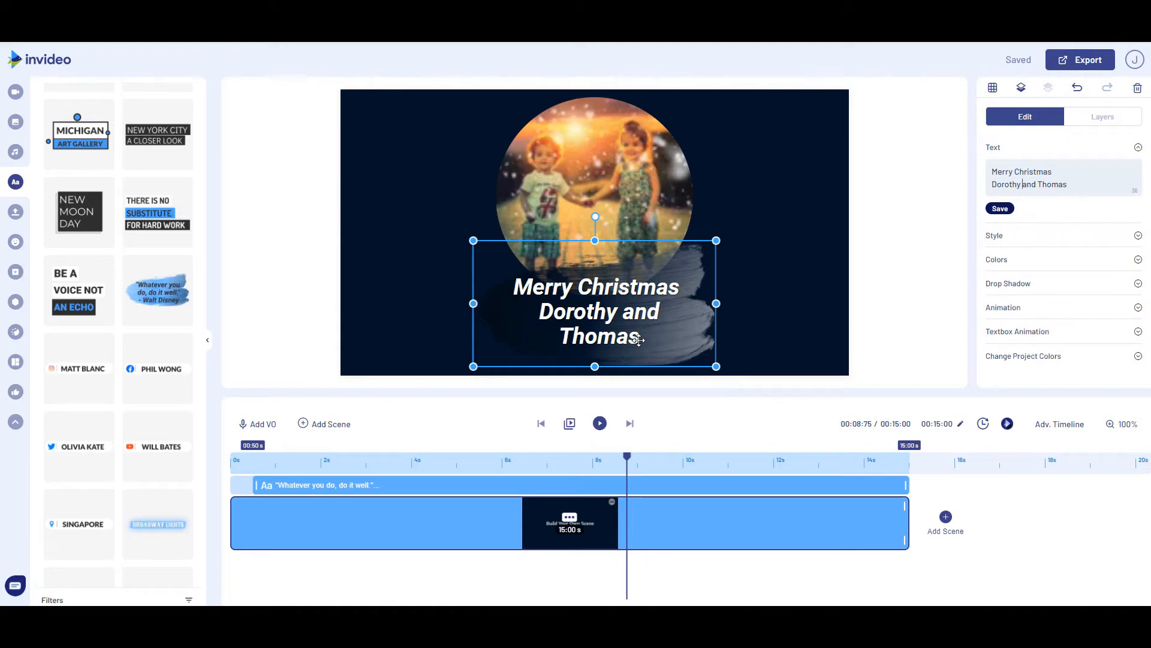
Set the box colour of the brush-stroke greeting to the red preset, #ff0000
left_click(997, 265)
scroll(993, 258, "down", 1)
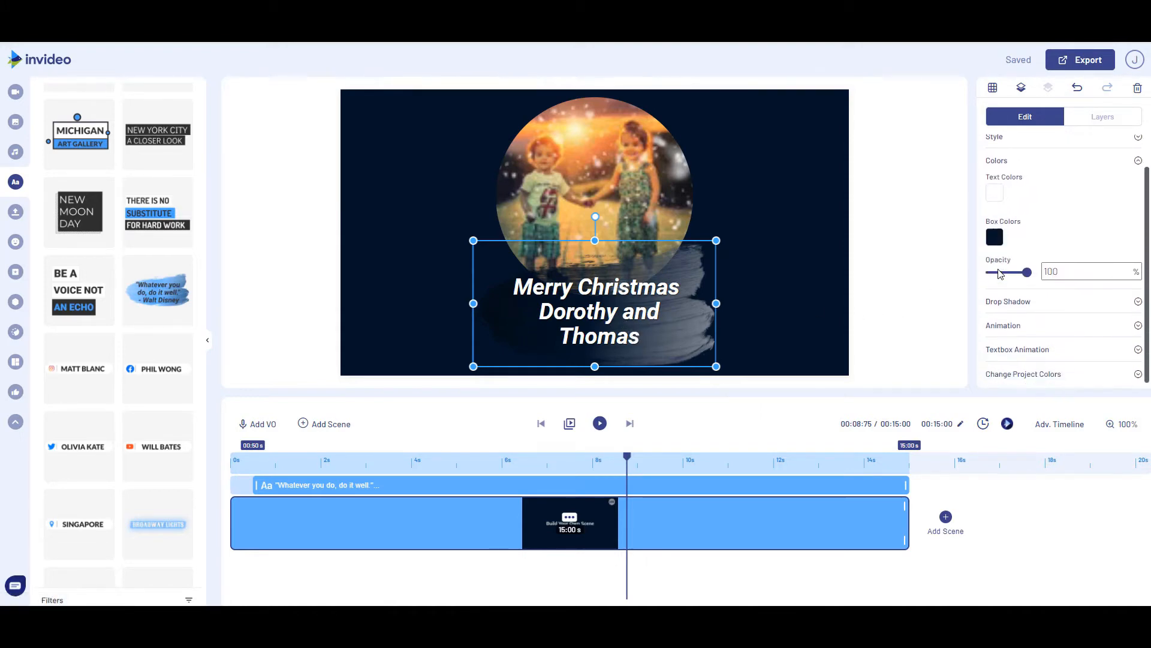
left_click(994, 234)
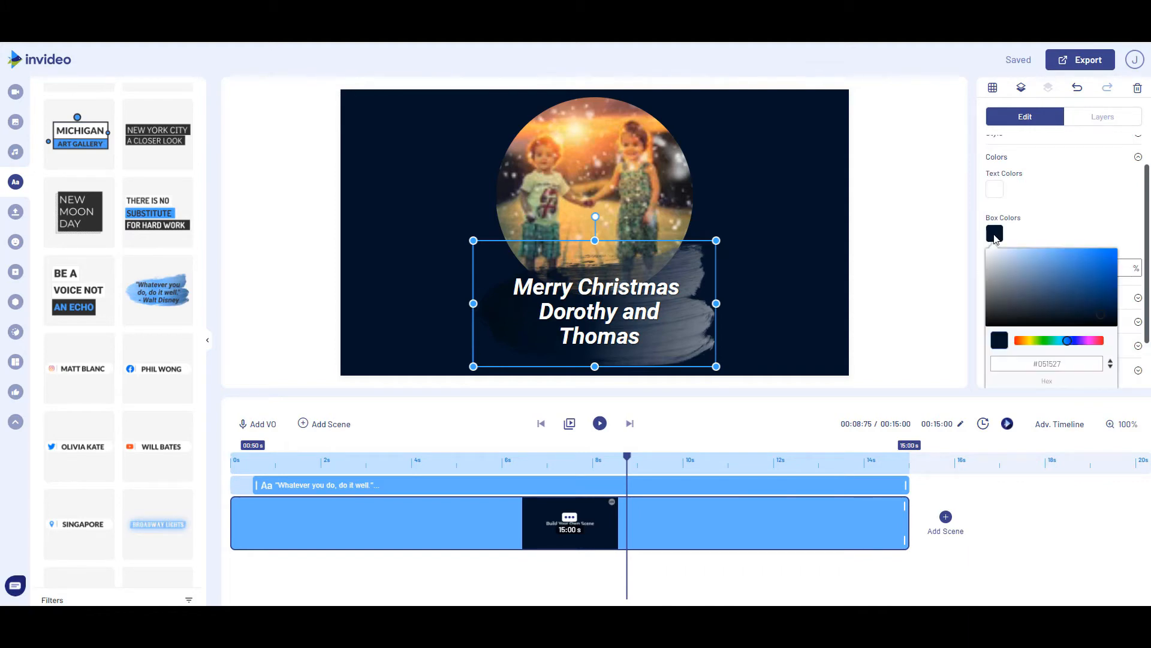
scroll(1022, 292, "down", 1)
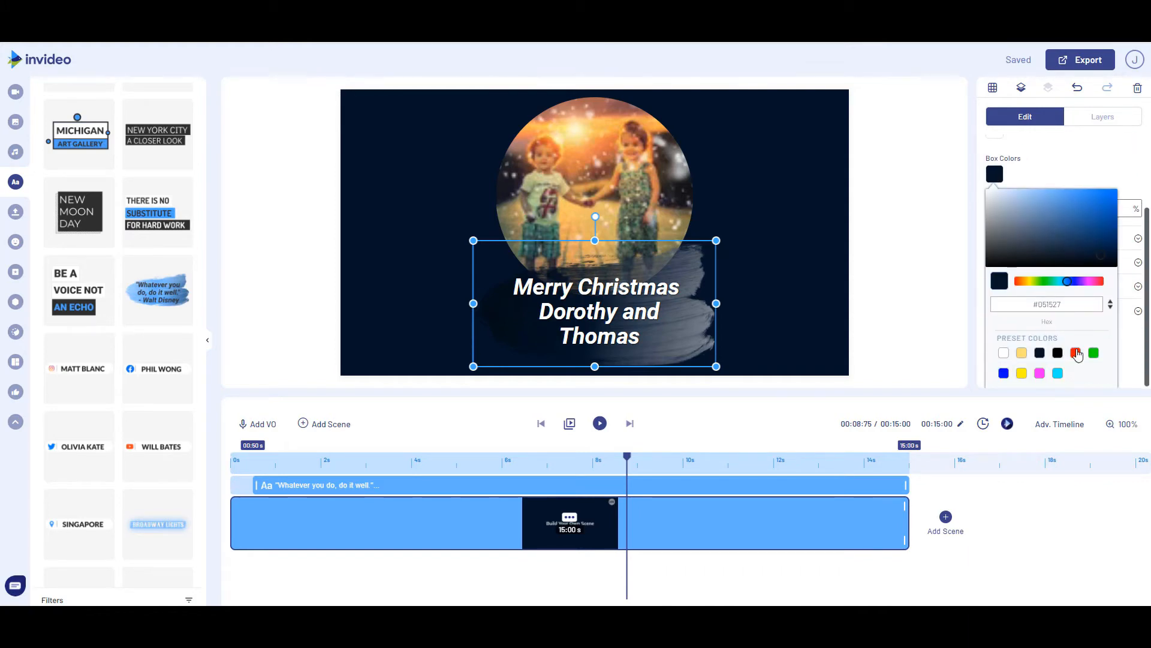
left_click(1076, 353)
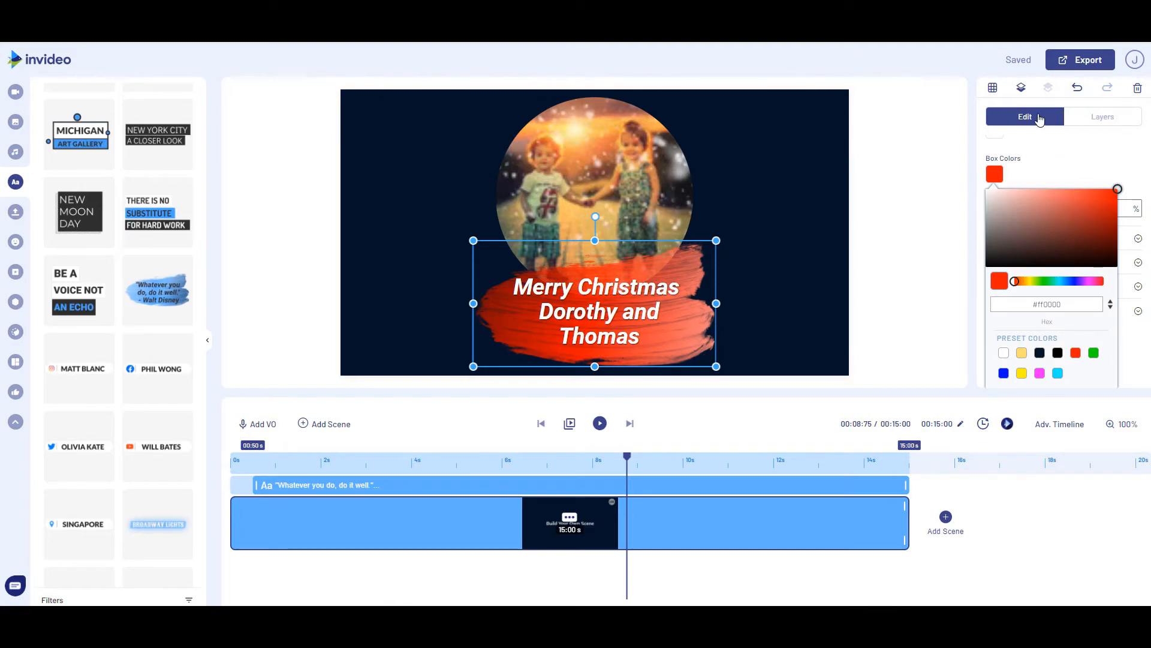
left_click(1037, 172)
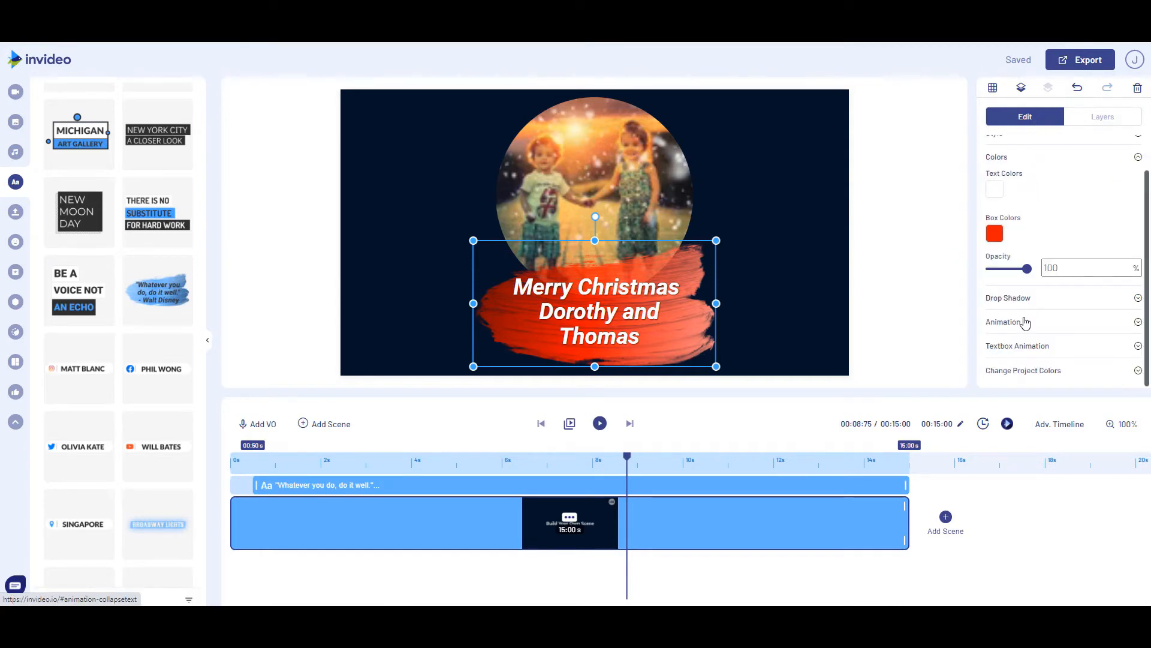
Change the greeting text's primary font to Rustico
scroll(1019, 302, "up", 1)
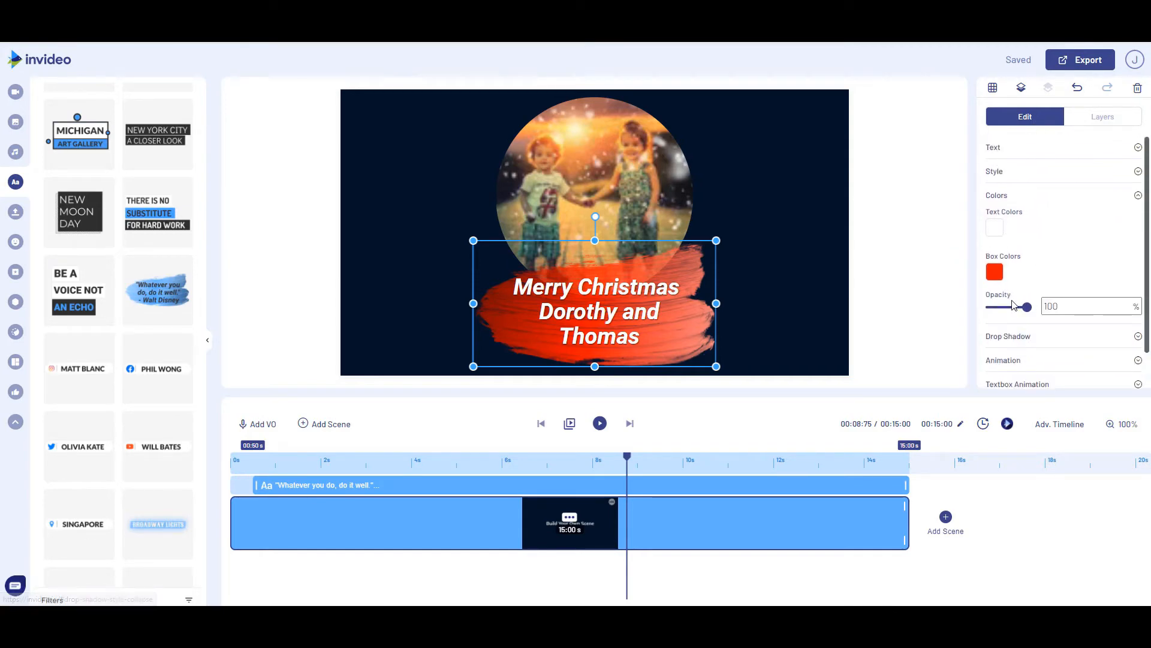
left_click(996, 171)
scroll(999, 175, "down", 1)
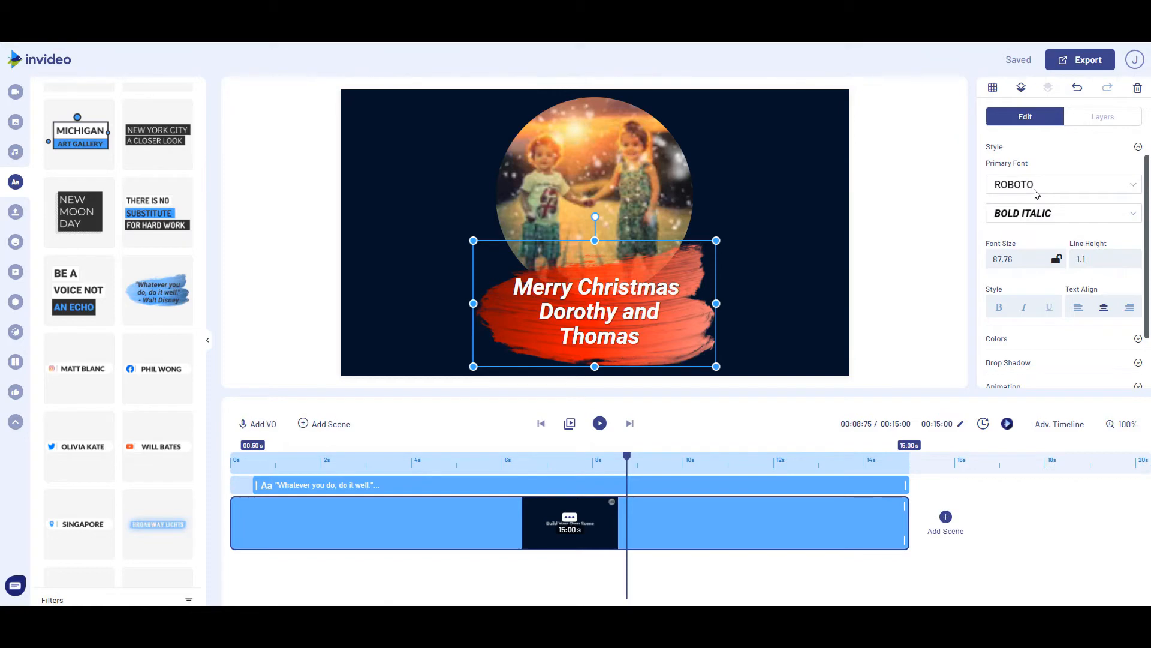
left_click(1036, 193)
scroll(1027, 236, "down", 3)
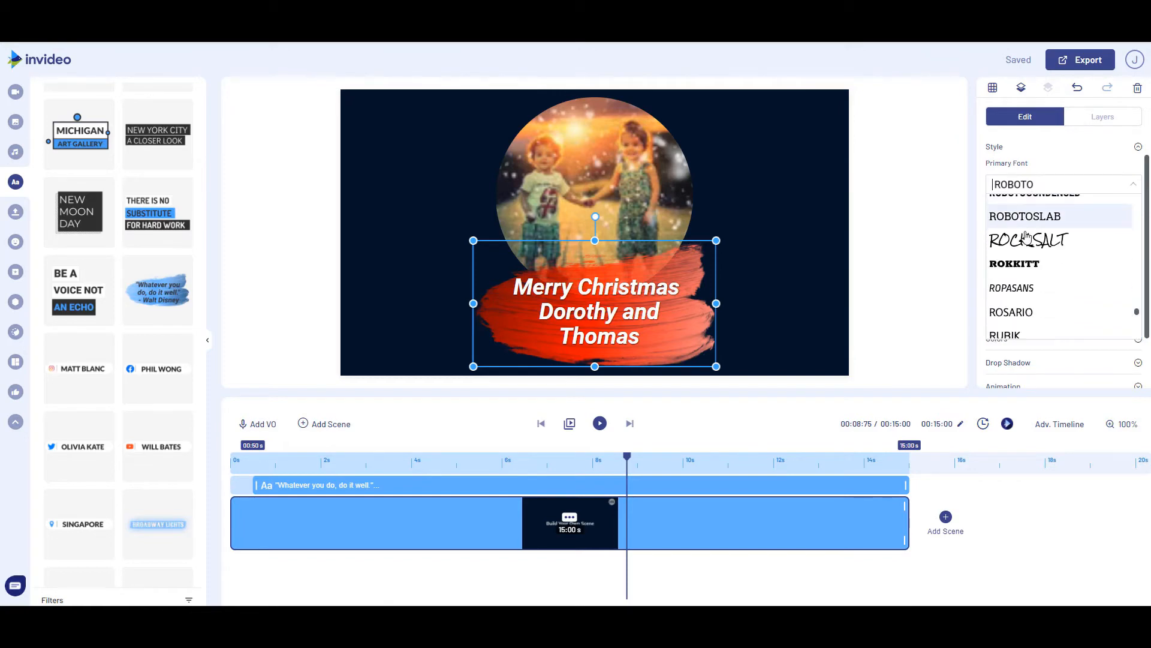
scroll(1027, 237, "down", 2)
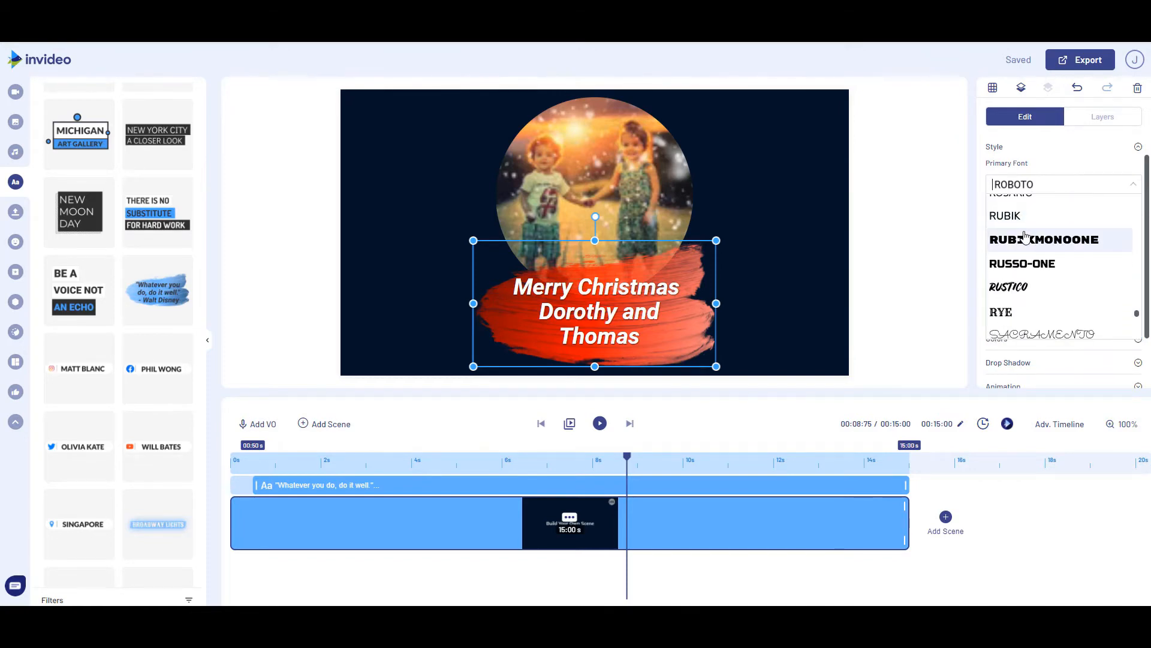
left_click(1013, 290)
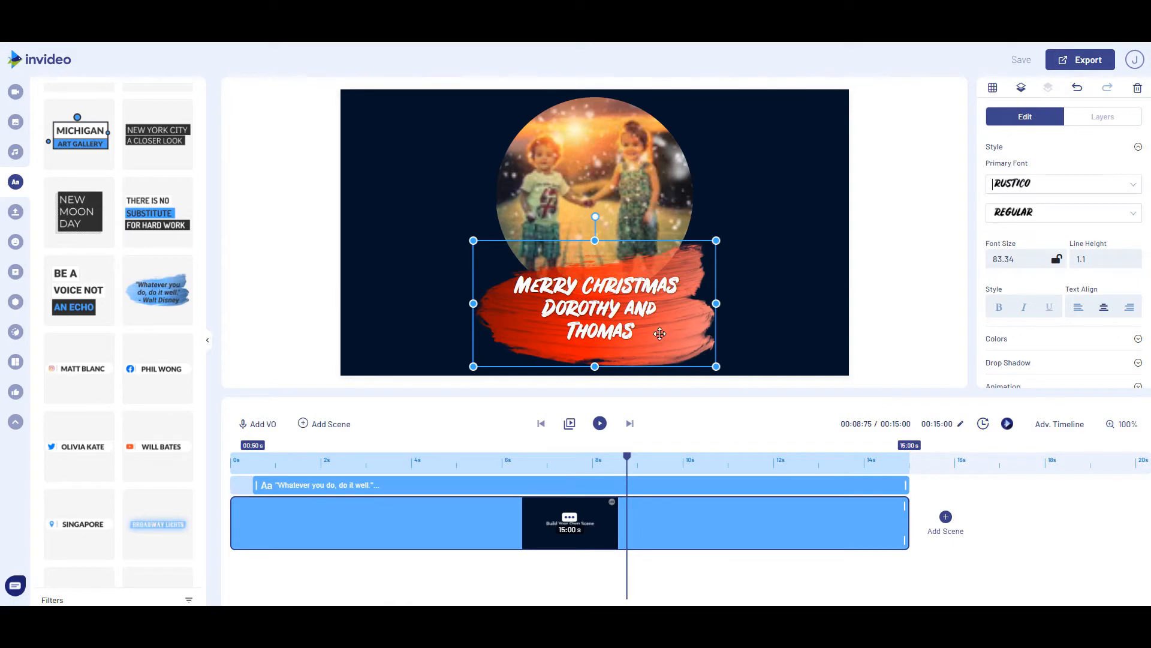
Slightly enlarge and re-centre the greeting textbox over the lower part of the circular video, and delay its start to about 0.99 s
left_click(619, 311)
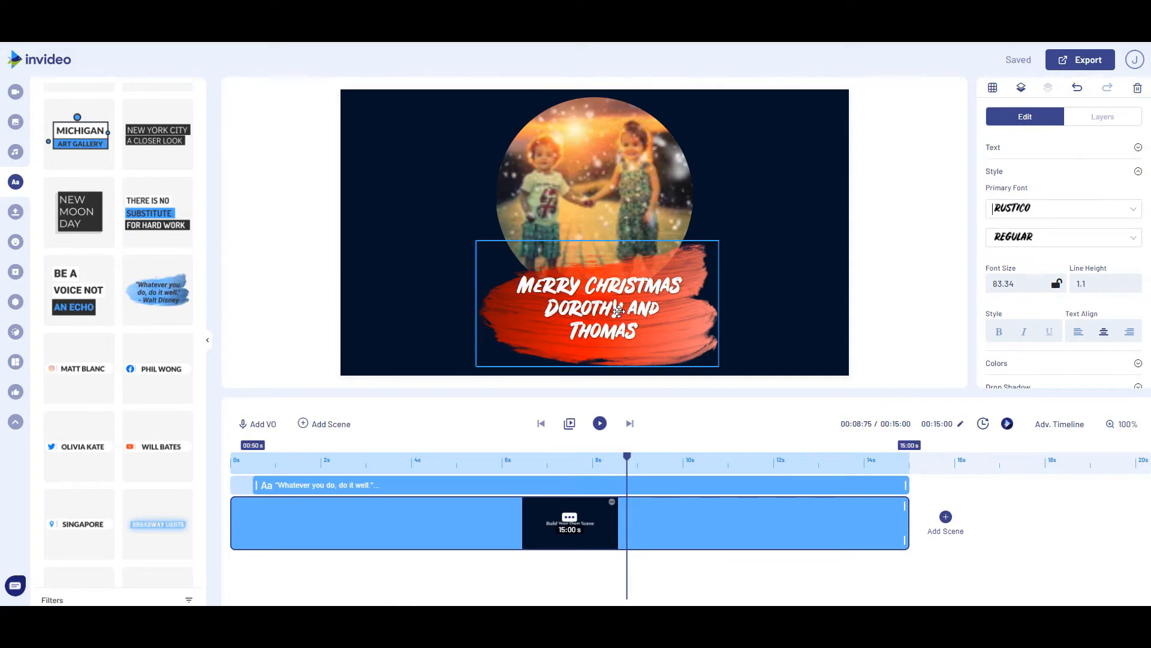
left_click_drag(619, 311, 616, 312)
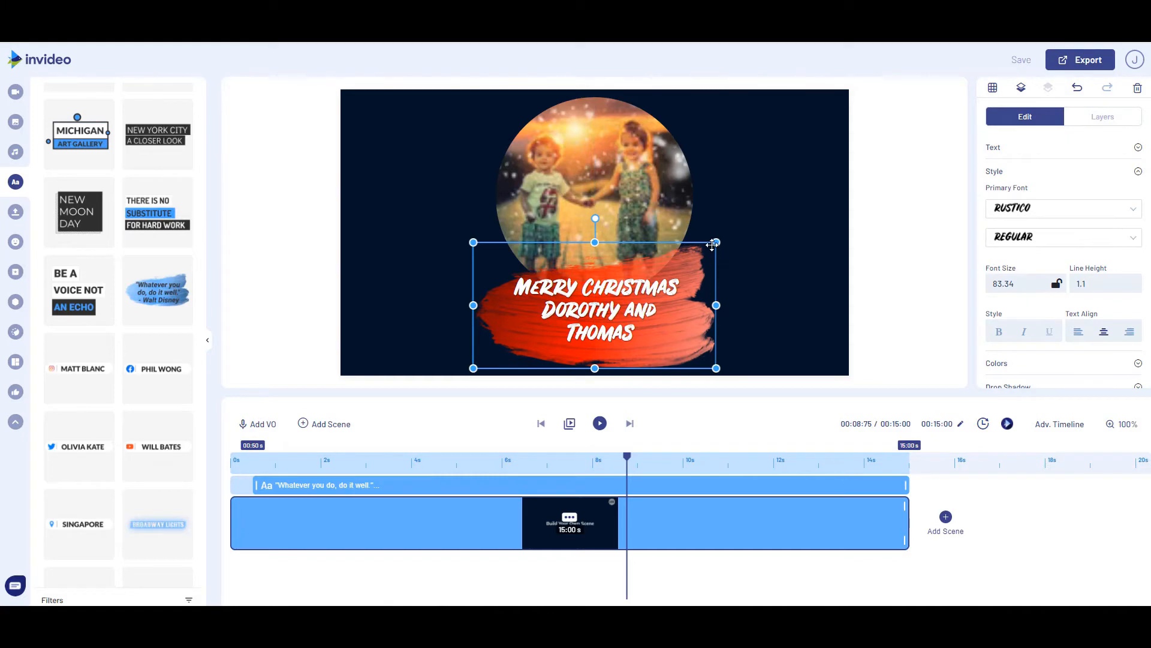
left_click_drag(715, 243, 731, 235)
left_click_drag(611, 316, 604, 320)
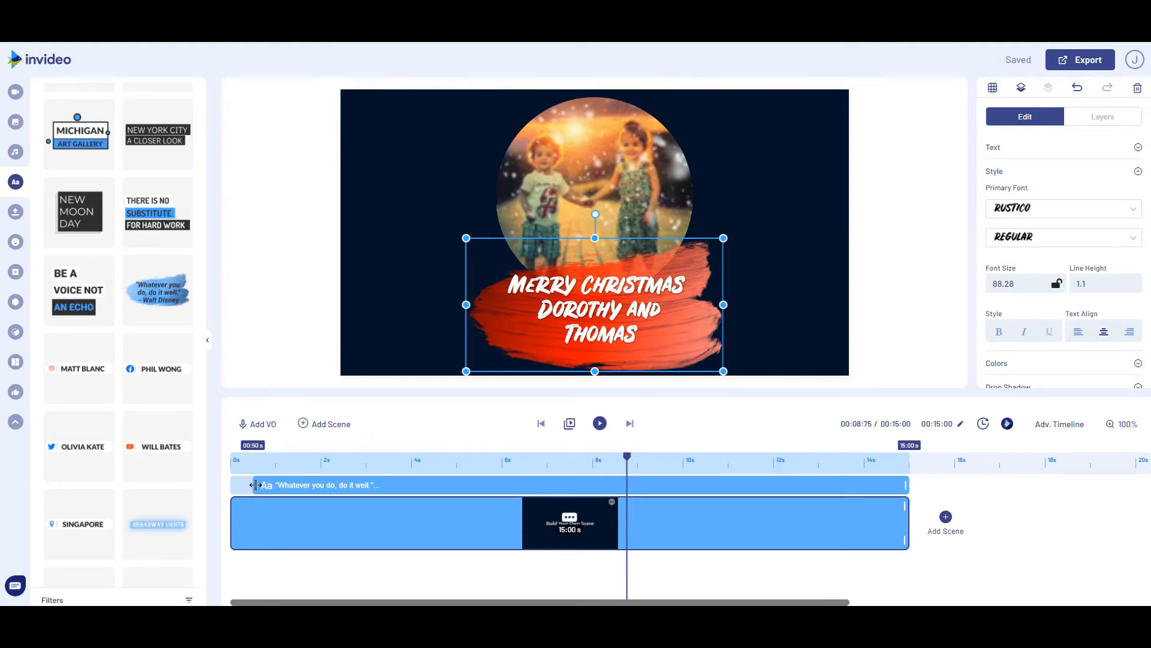
left_click_drag(256, 485, 278, 486)
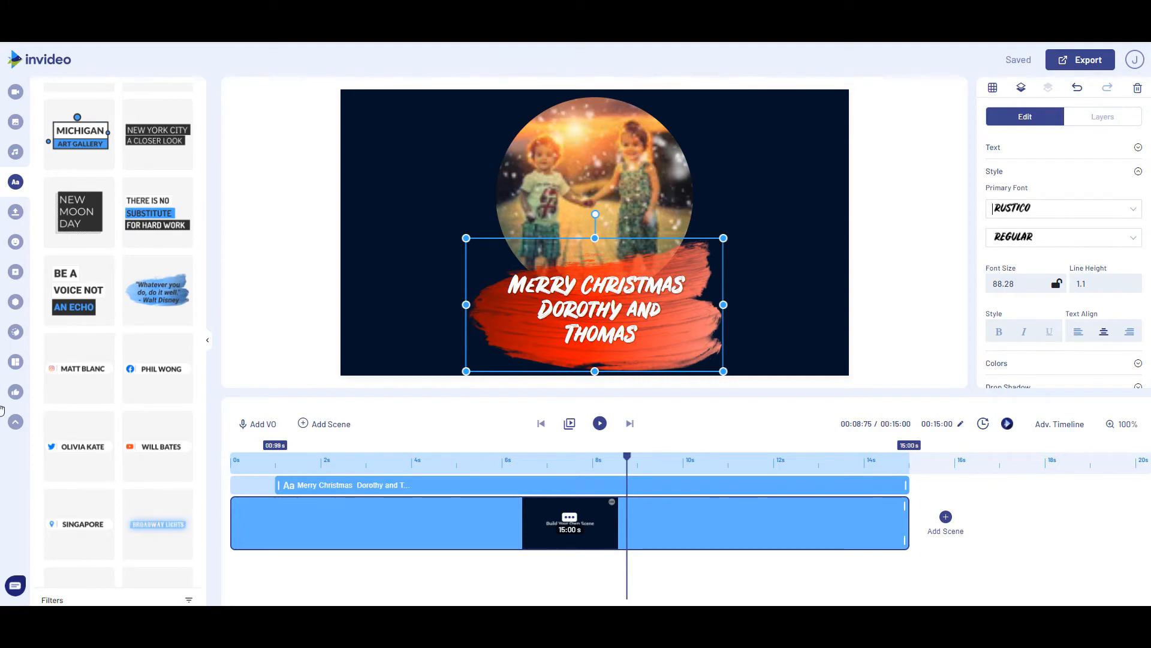
Search the music library for "christmas"
left_click(17, 153)
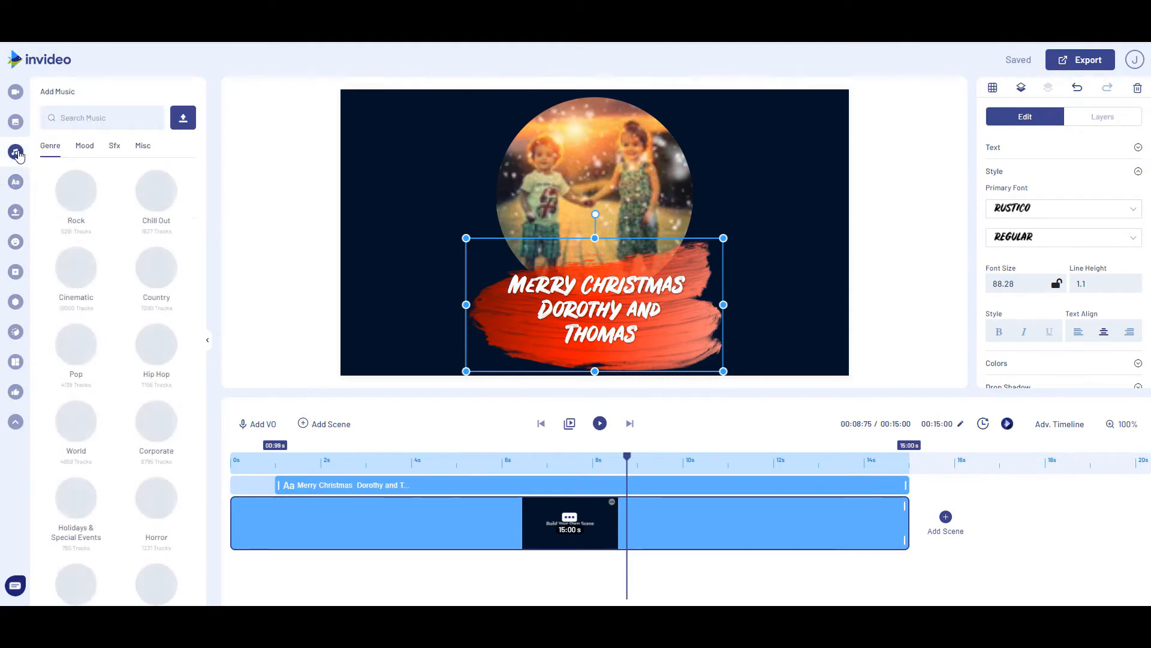
left_click(107, 116)
type("christmas")
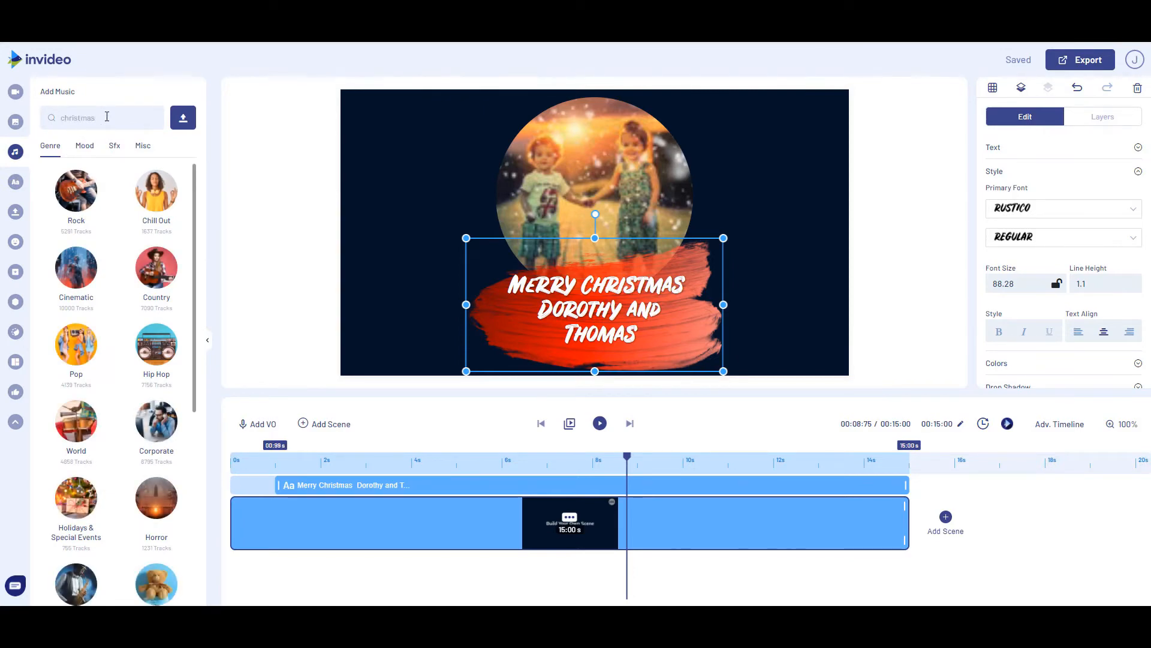
key("Return")
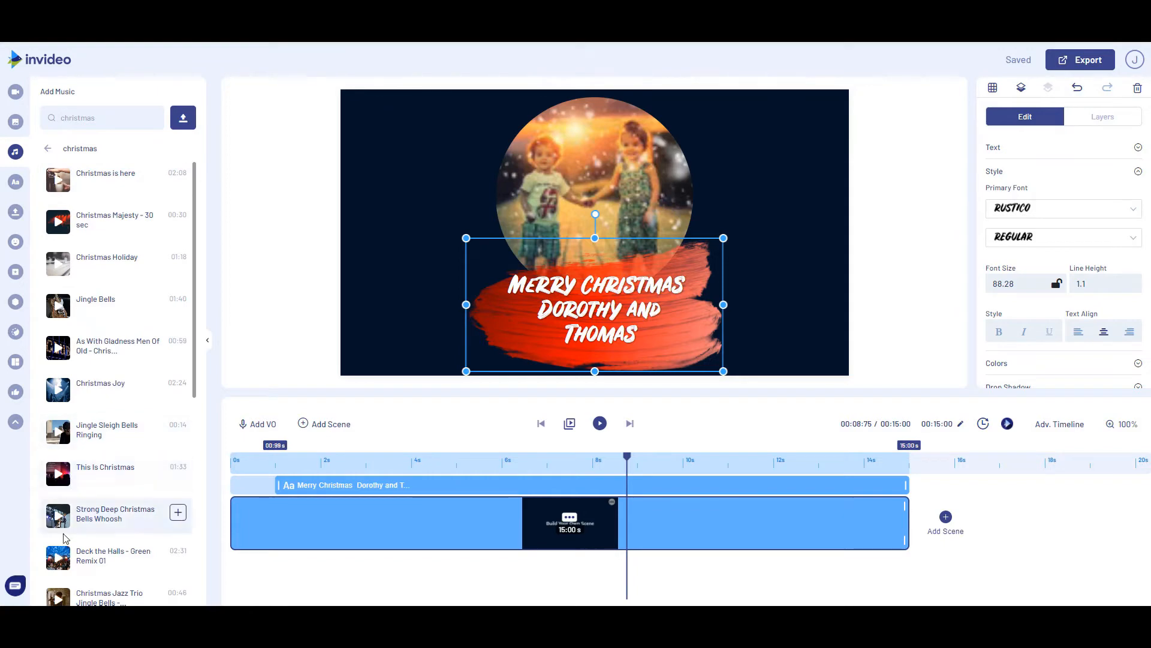
Browse the Christmas music tracks and preview Christmas Joy and First Snow
scroll(64, 546, "down", 1)
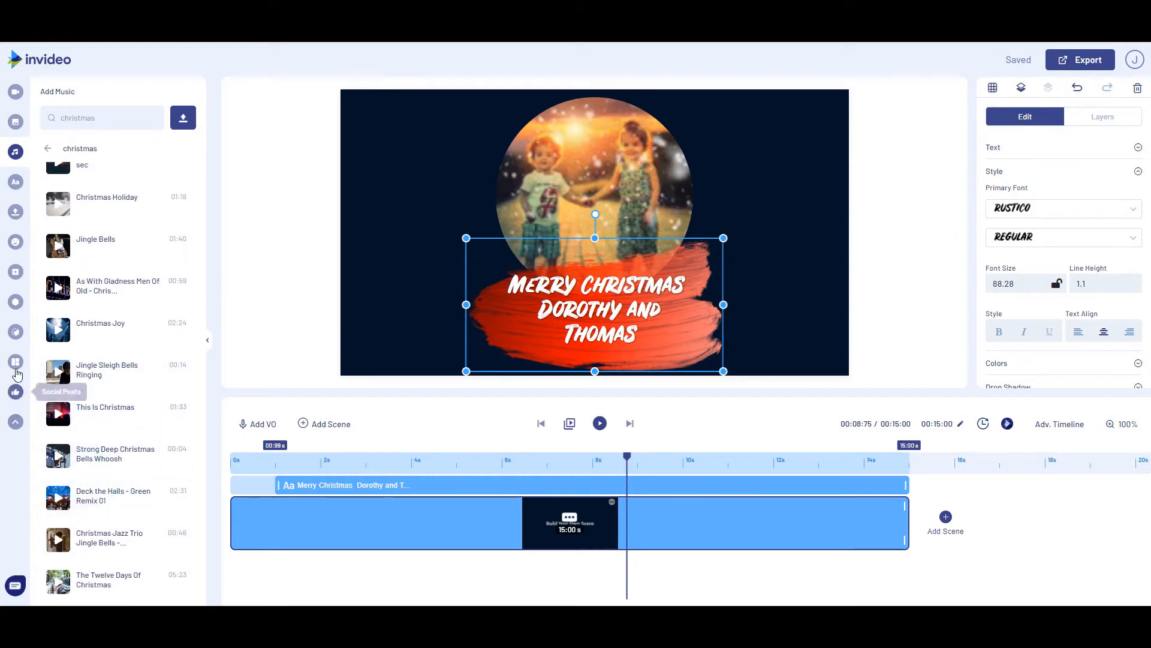
left_click(59, 330)
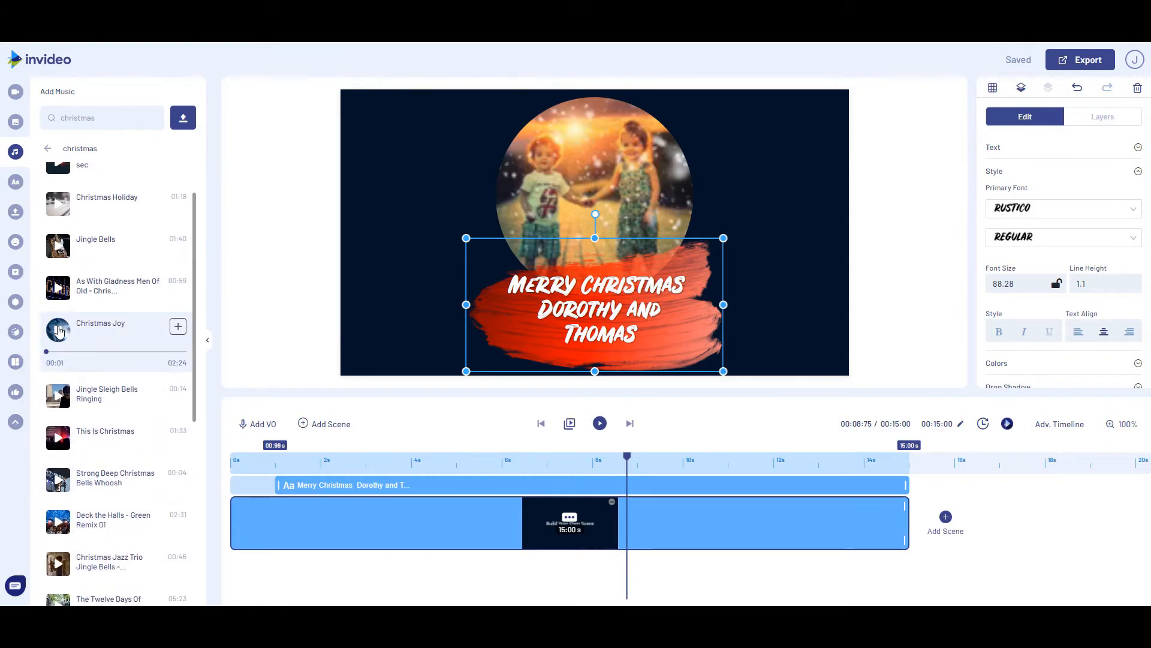
left_click(58, 330)
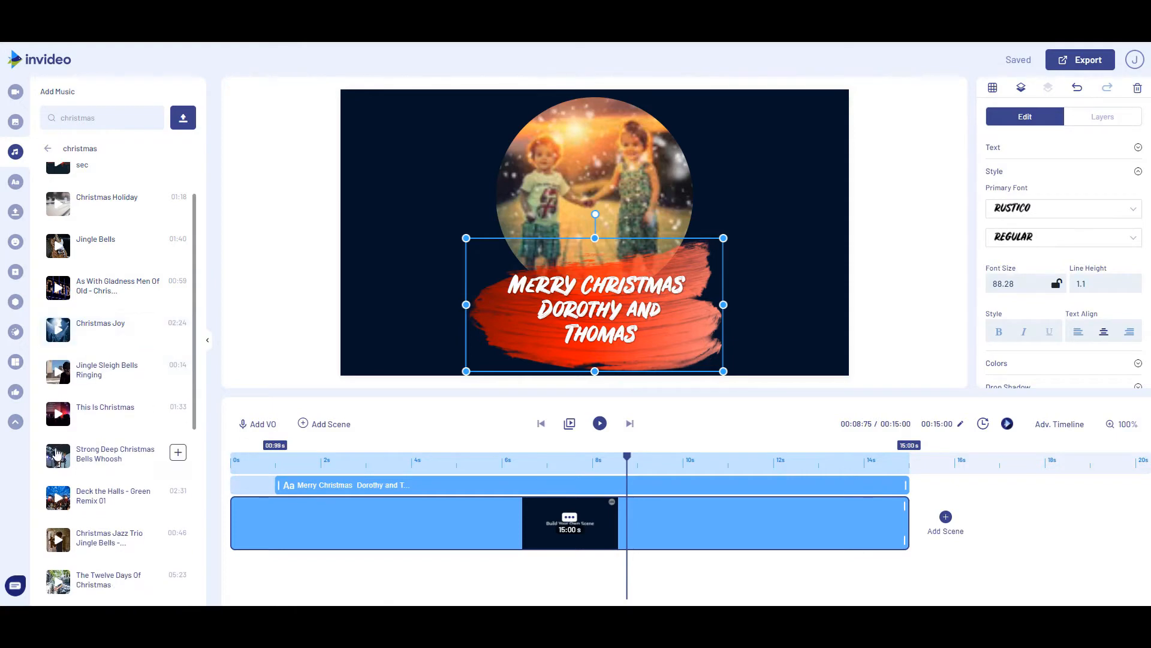
scroll(52, 461, "down", 2)
scroll(52, 459, "down", 1)
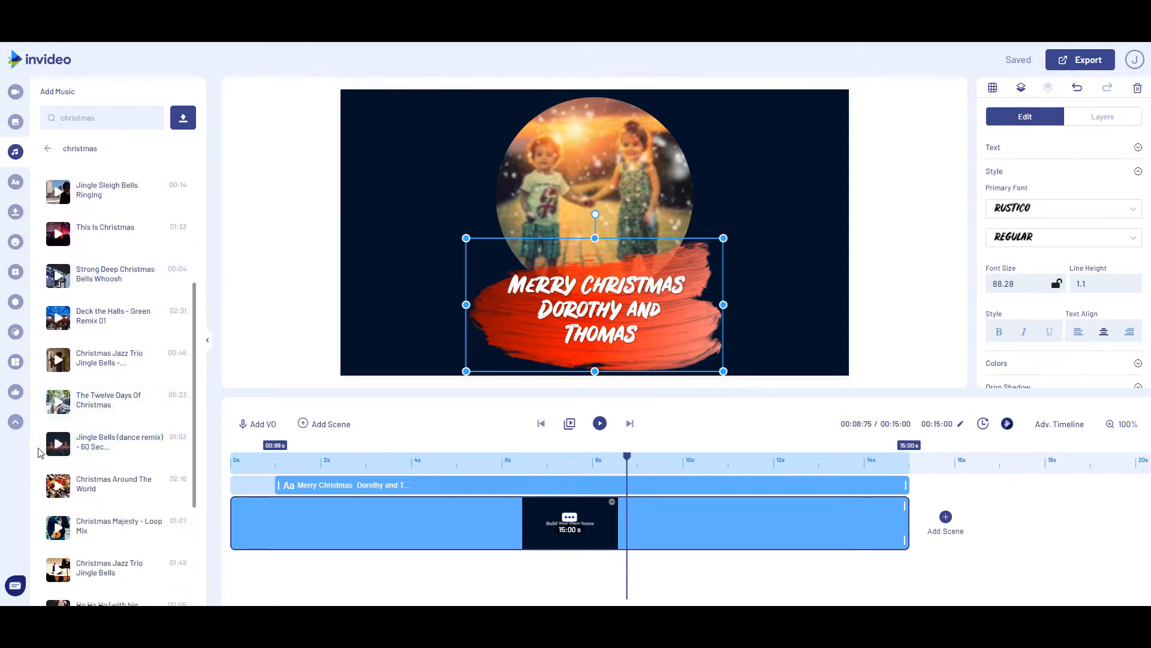
scroll(50, 462, "down", 5)
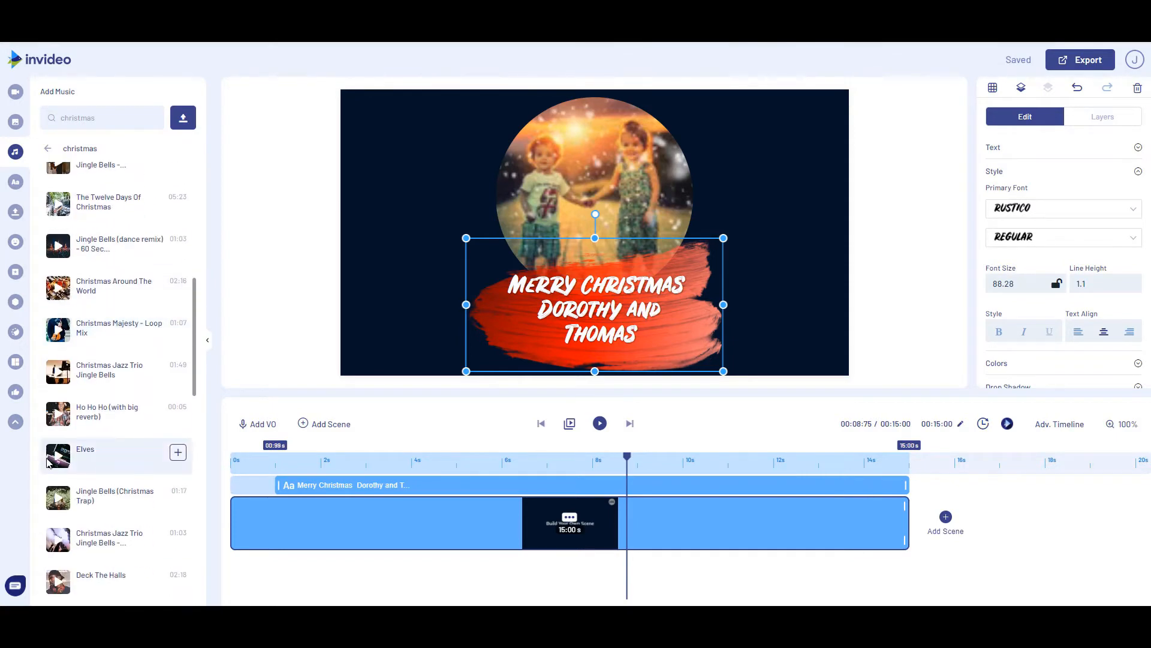
scroll(43, 460, "down", 1)
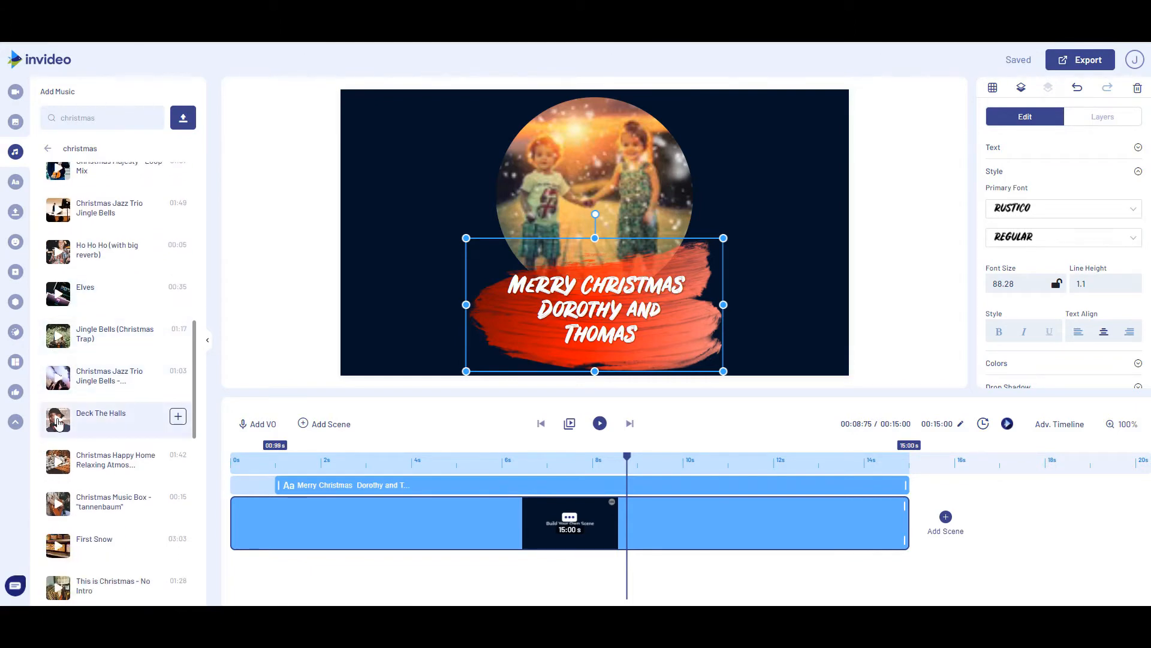
scroll(58, 422, "down", 2)
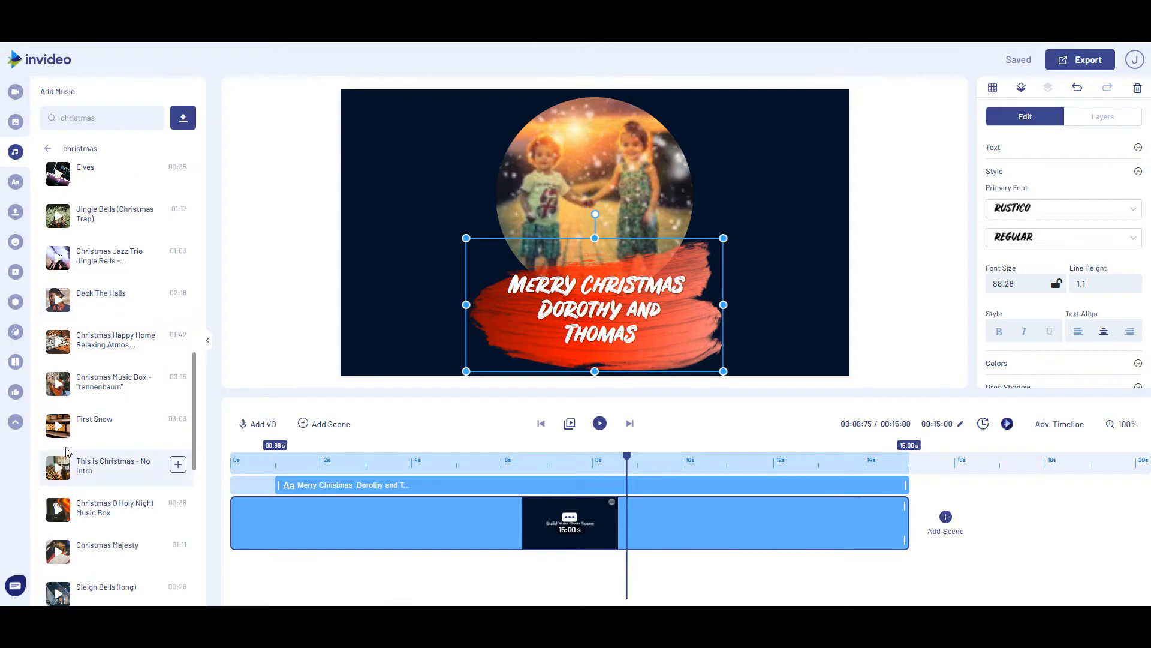
left_click(56, 426)
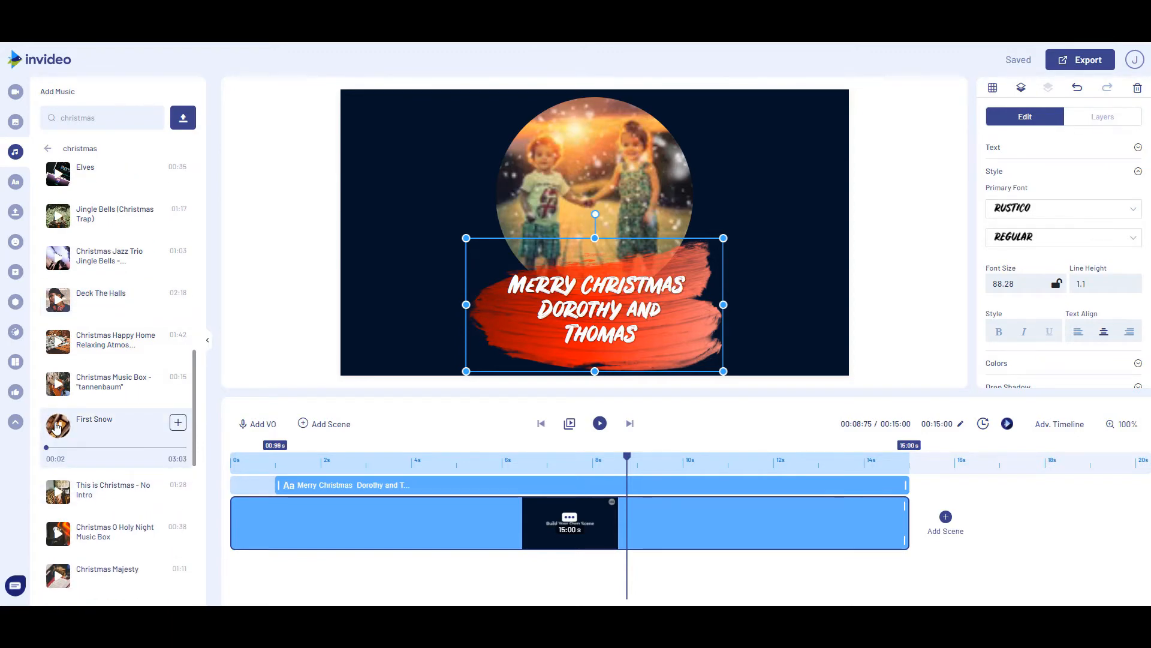
left_click(55, 426)
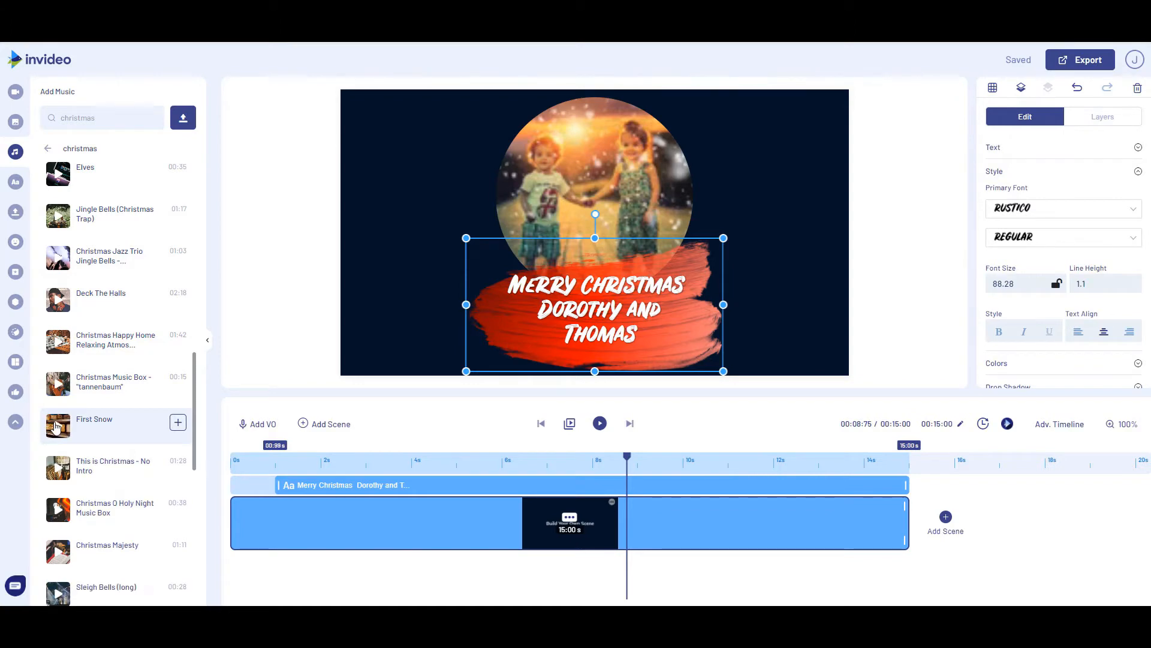
Preview the Christmas Majesty track and its Short Mix version
scroll(53, 427, "down", 3)
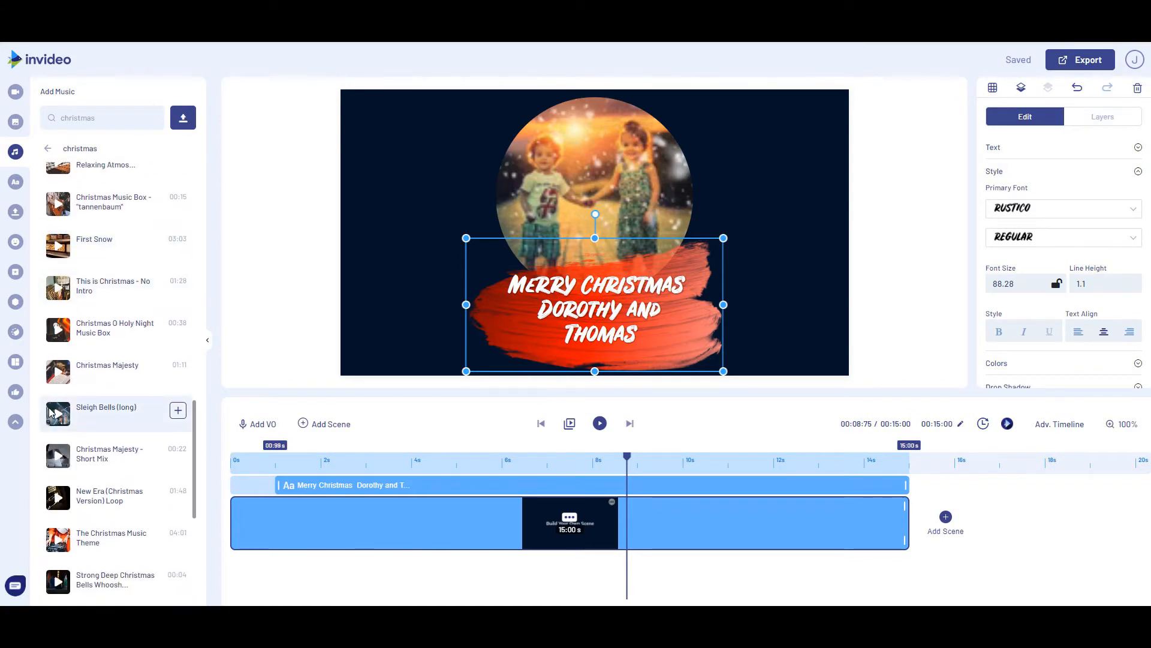
left_click(55, 373)
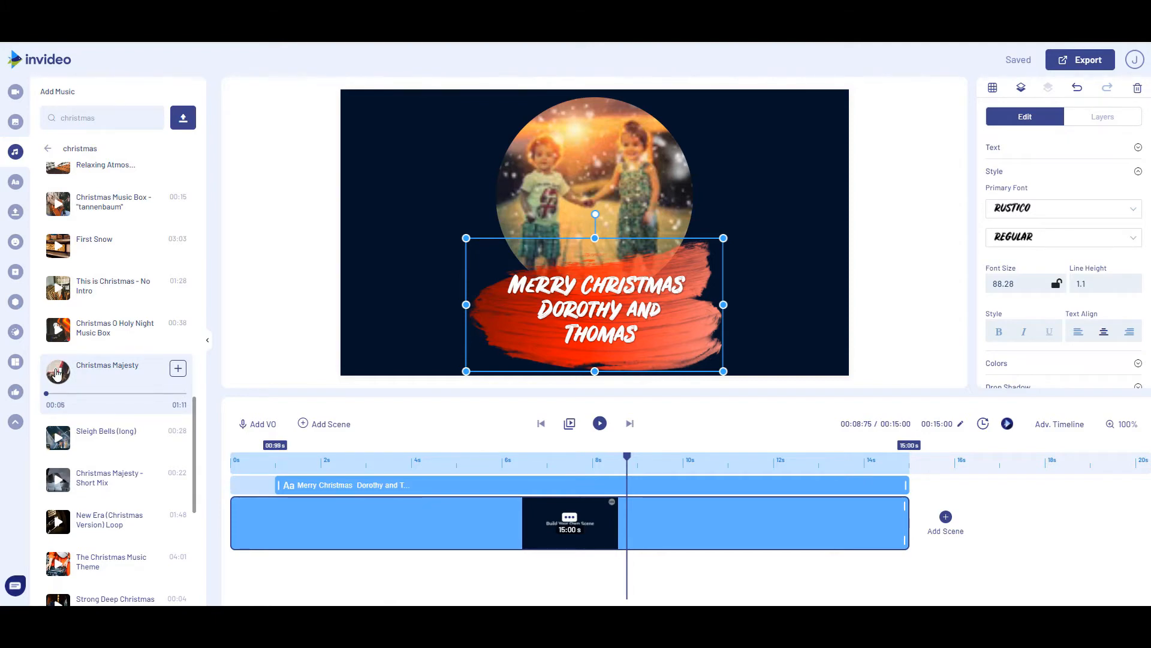
left_click(55, 374)
scroll(50, 475, "down", 2)
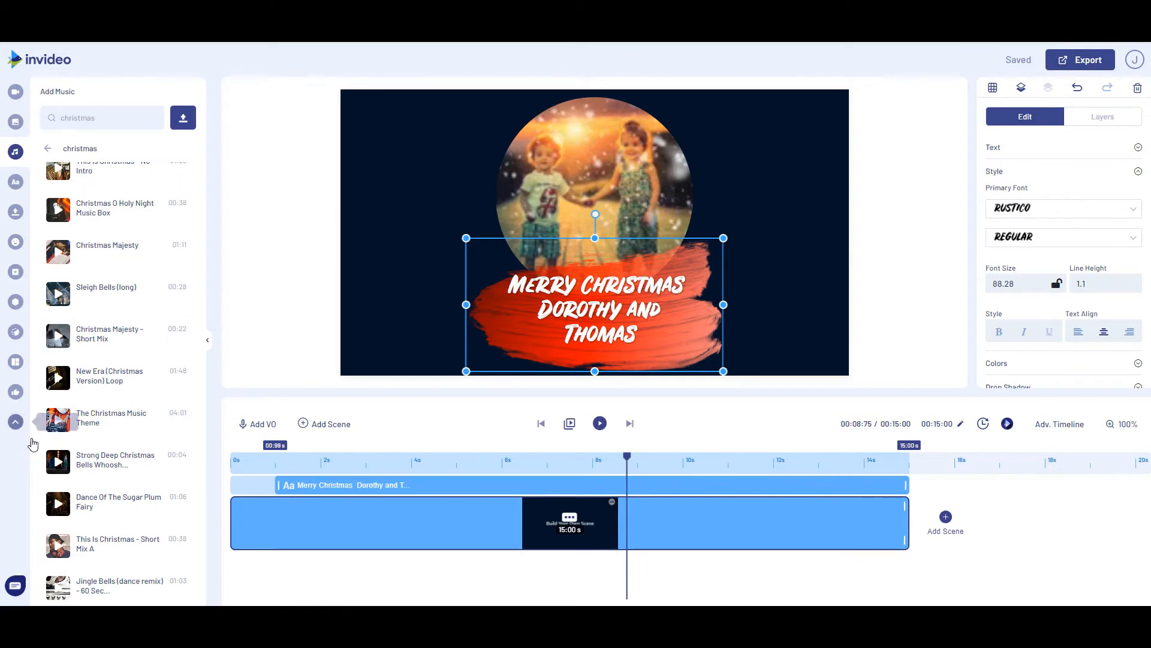
left_click(56, 335)
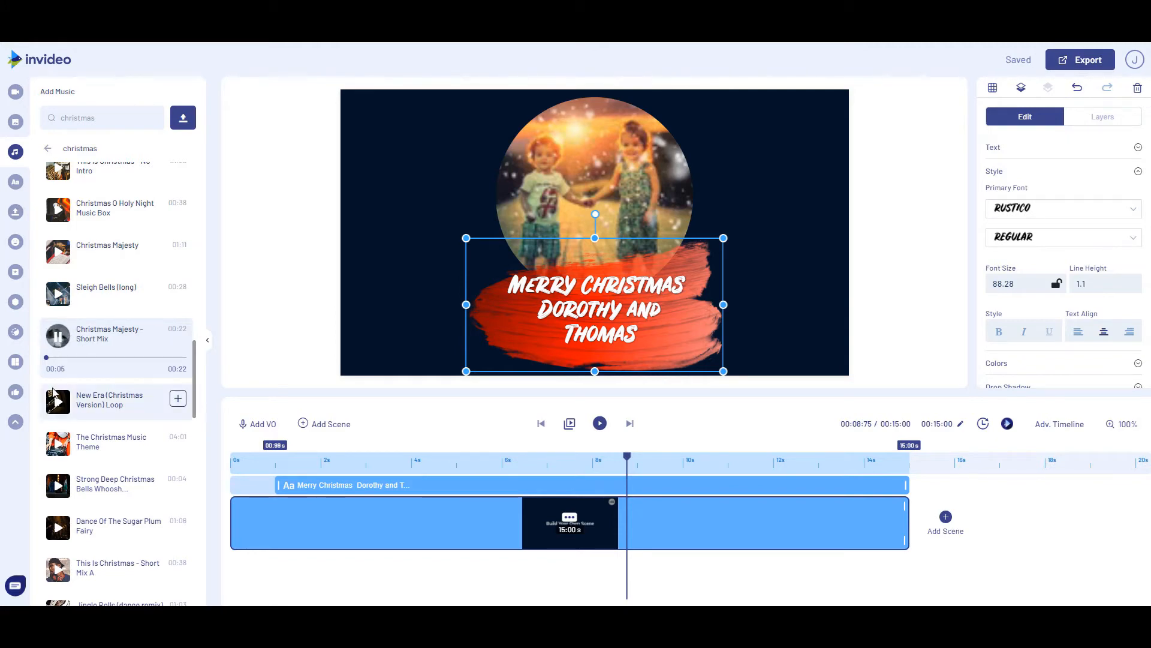
Preview "This Is Christmas - Short Mix A", add it to the video and move the music clip to start at 0 s
scroll(66, 420, "down", 4)
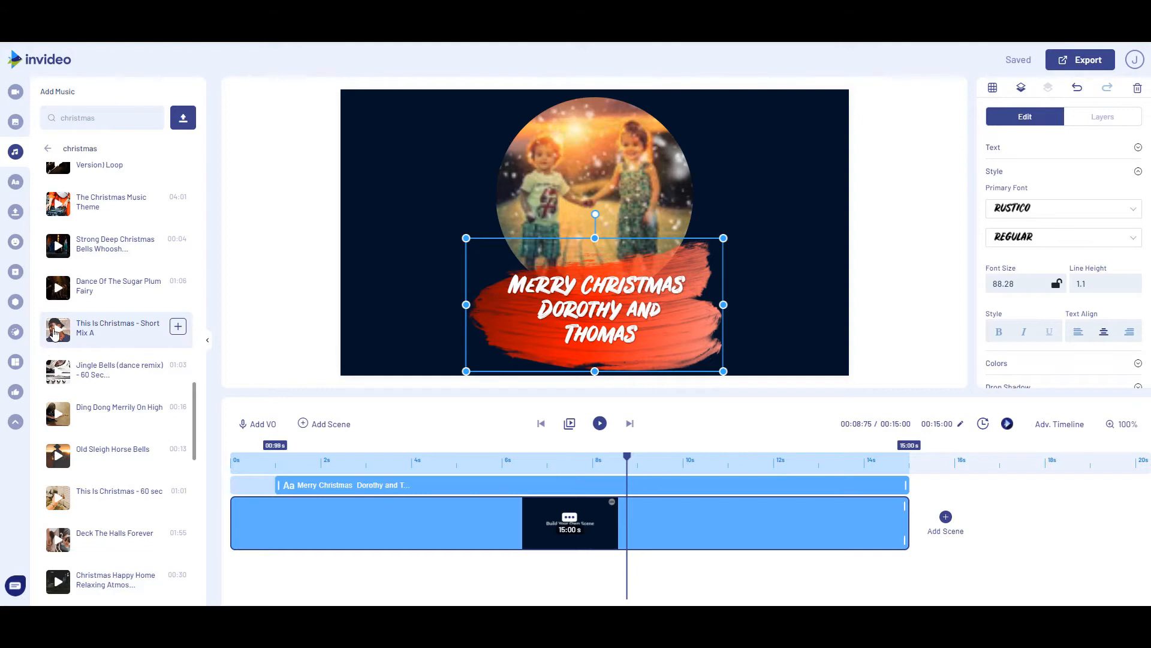
left_click(54, 333)
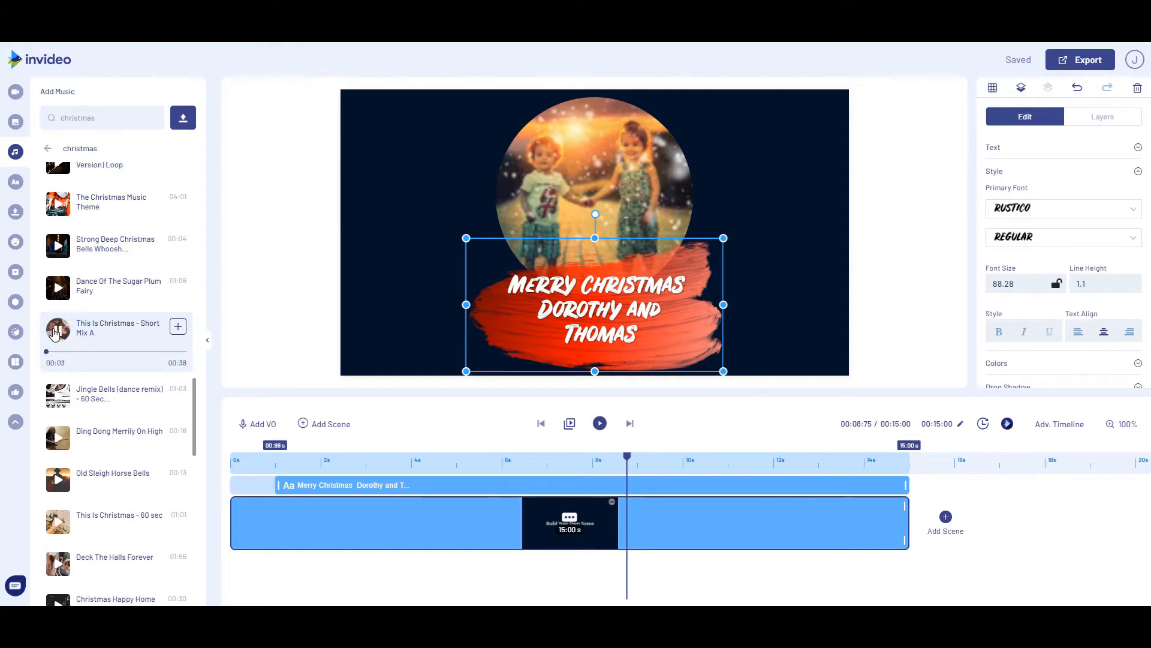
left_click(53, 333)
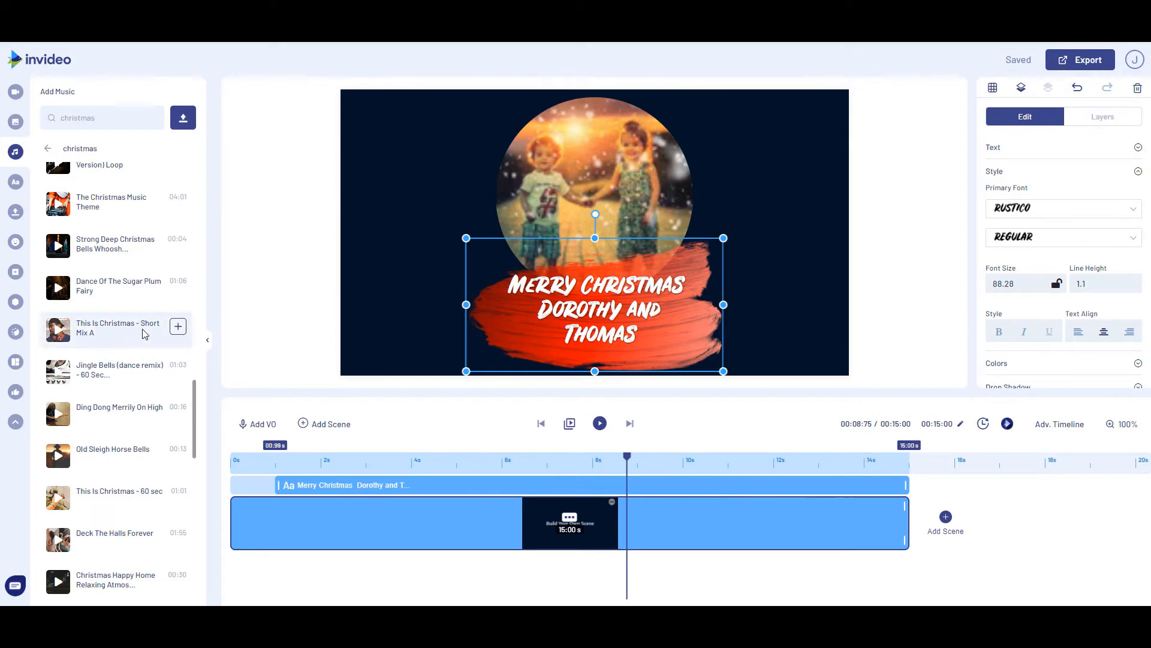
left_click(179, 332)
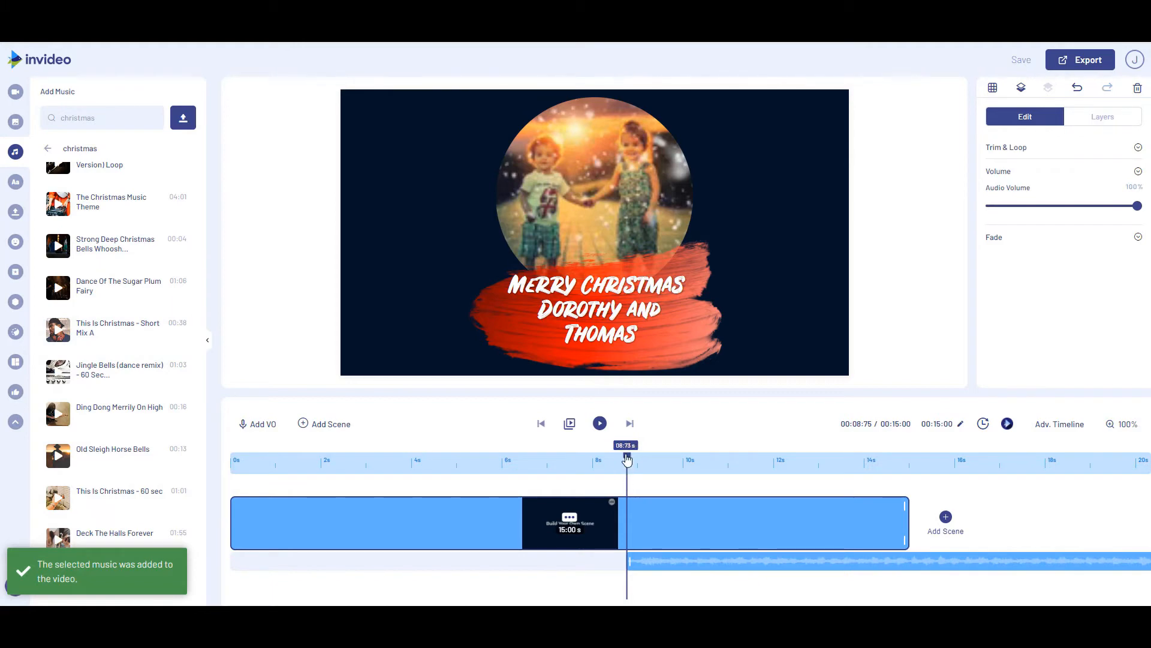
left_click_drag(627, 458, 234, 460)
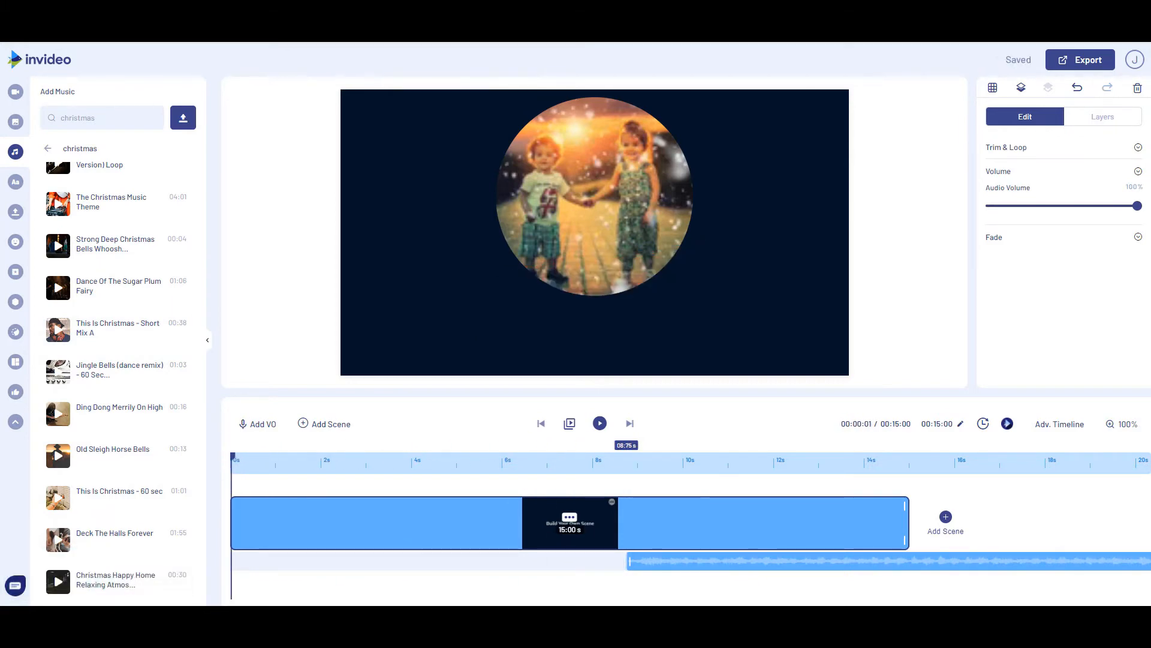
left_click_drag(798, 564, 360, 568)
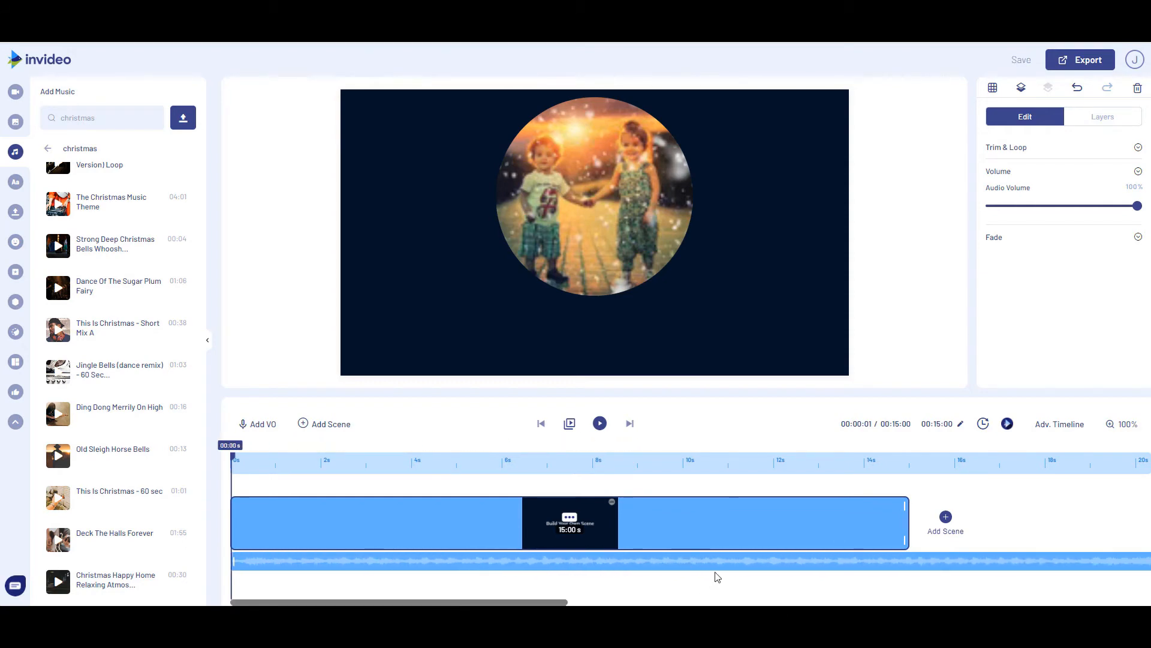
Trim the music clip on the timeline to its first 15.11 s or so
left_click(689, 561)
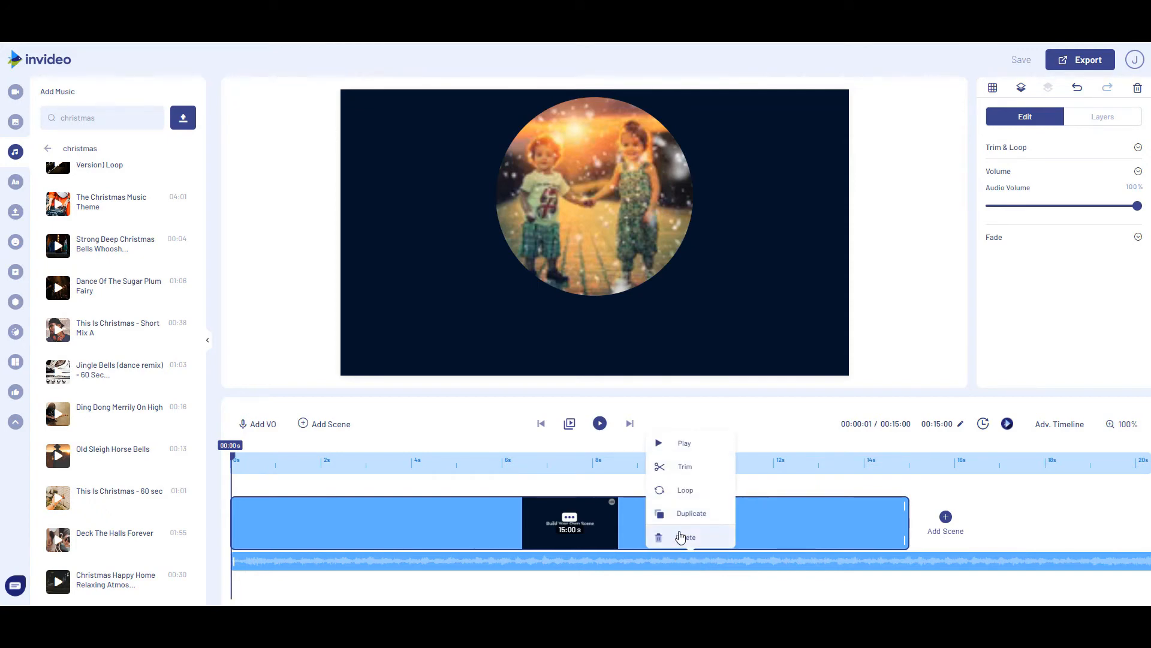
left_click(684, 468)
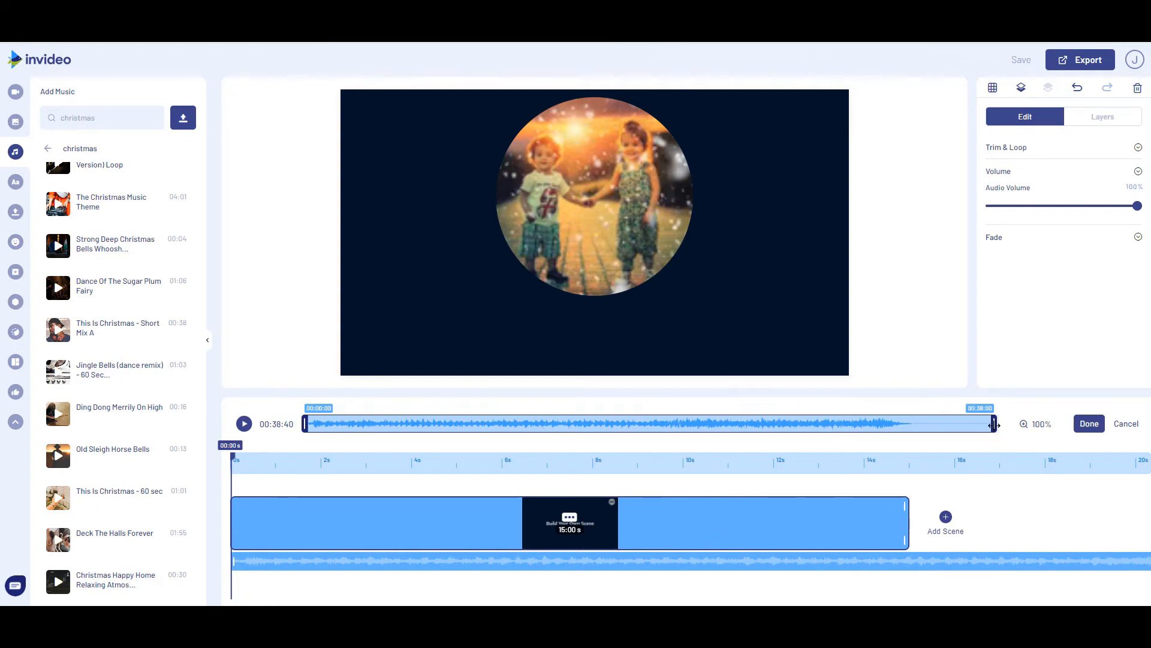
left_click_drag(995, 426, 585, 445)
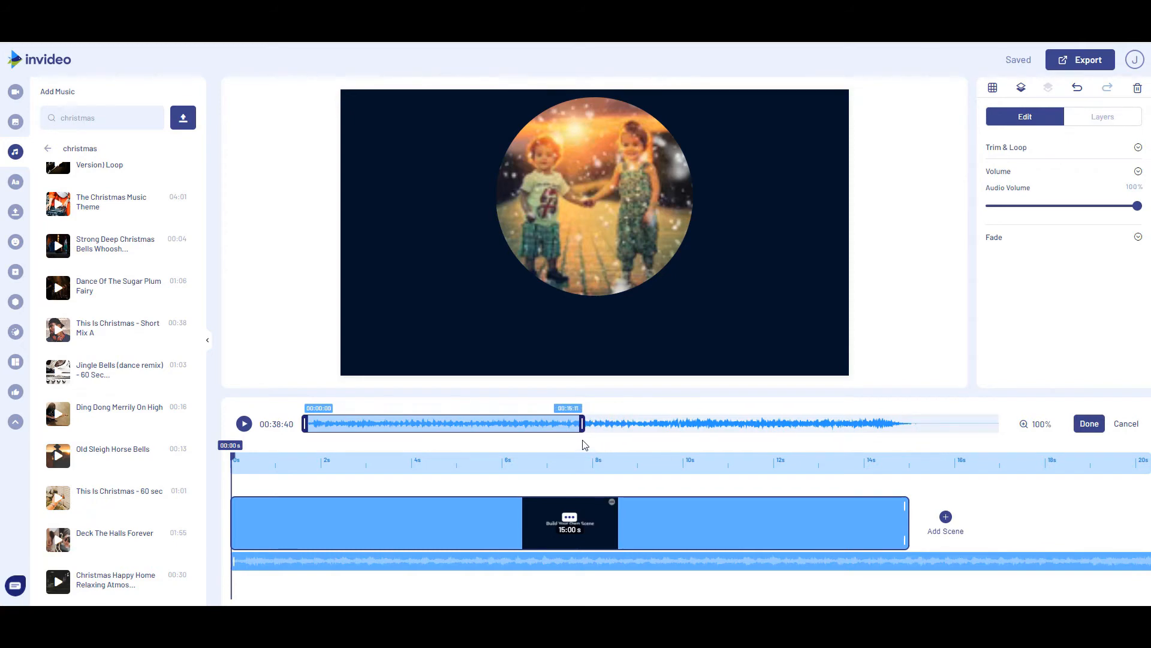
left_click(1090, 426)
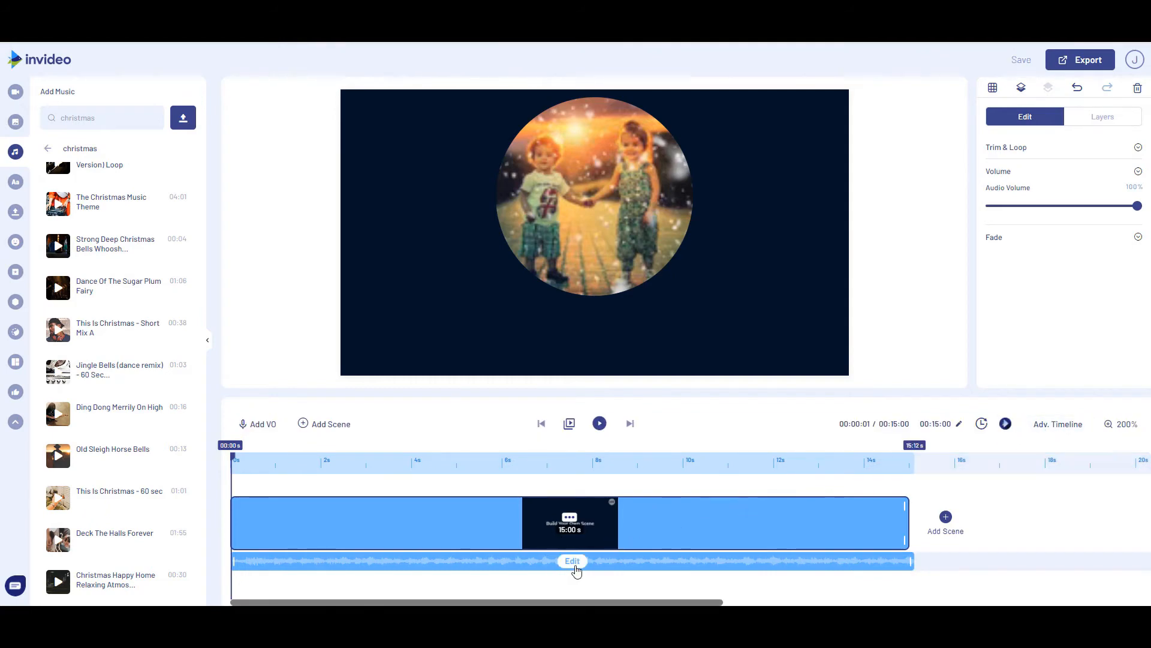
Fine-tune the music clip's trim at 200% waveform zoom so that it ends at exactly 15:00 s
left_click(570, 560)
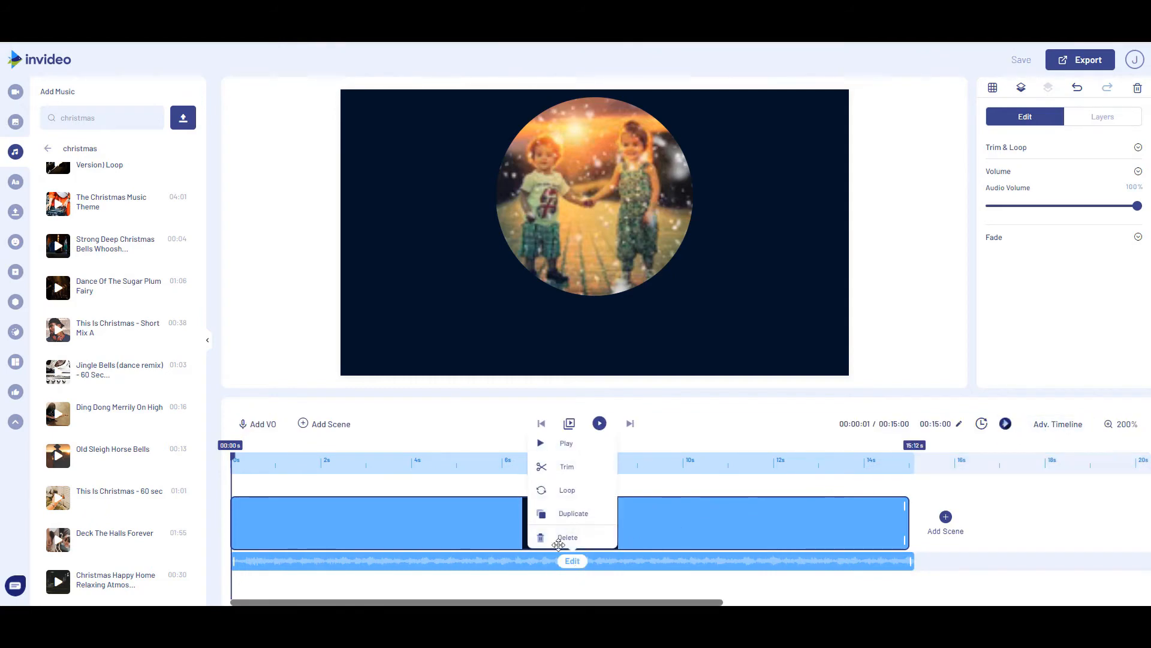
left_click(563, 467)
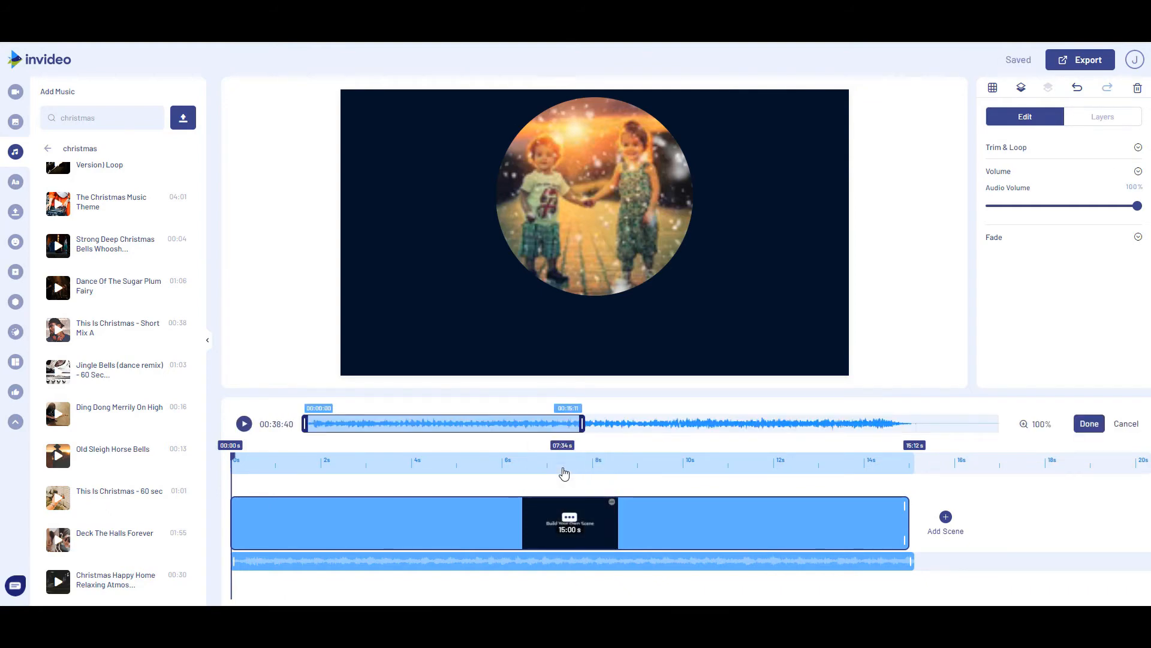
left_click(1039, 428)
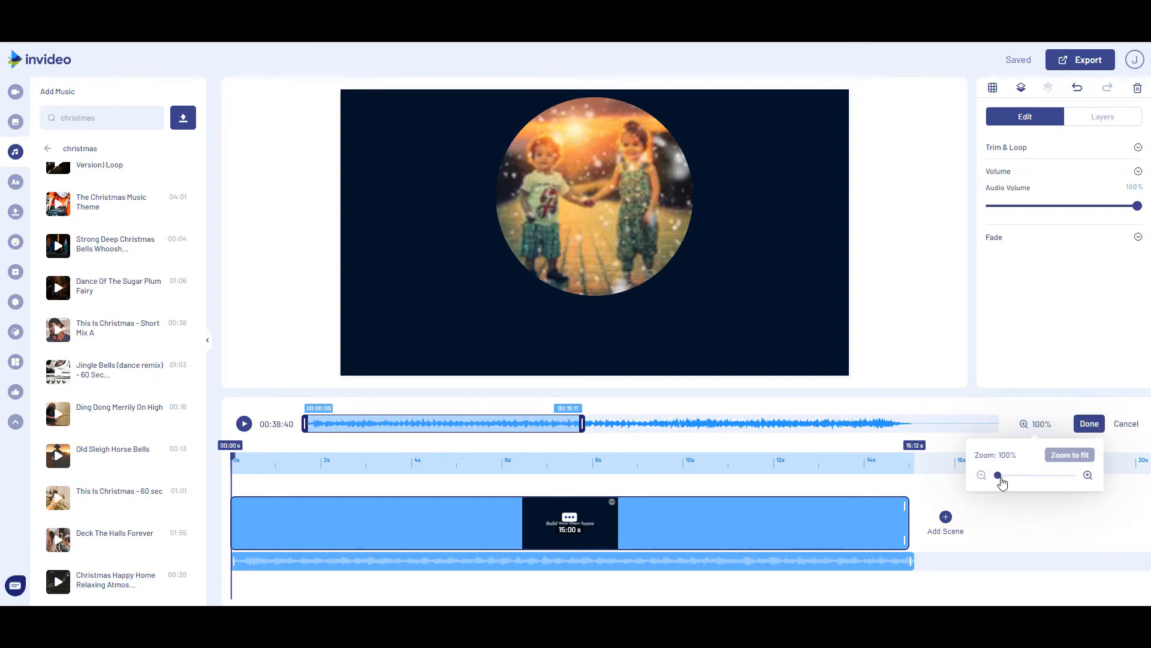
mouse_move(1000, 477)
left_mouse_down()
mouse_move(1044, 483)
mouse_move(1022, 480)
left_mouse_up()
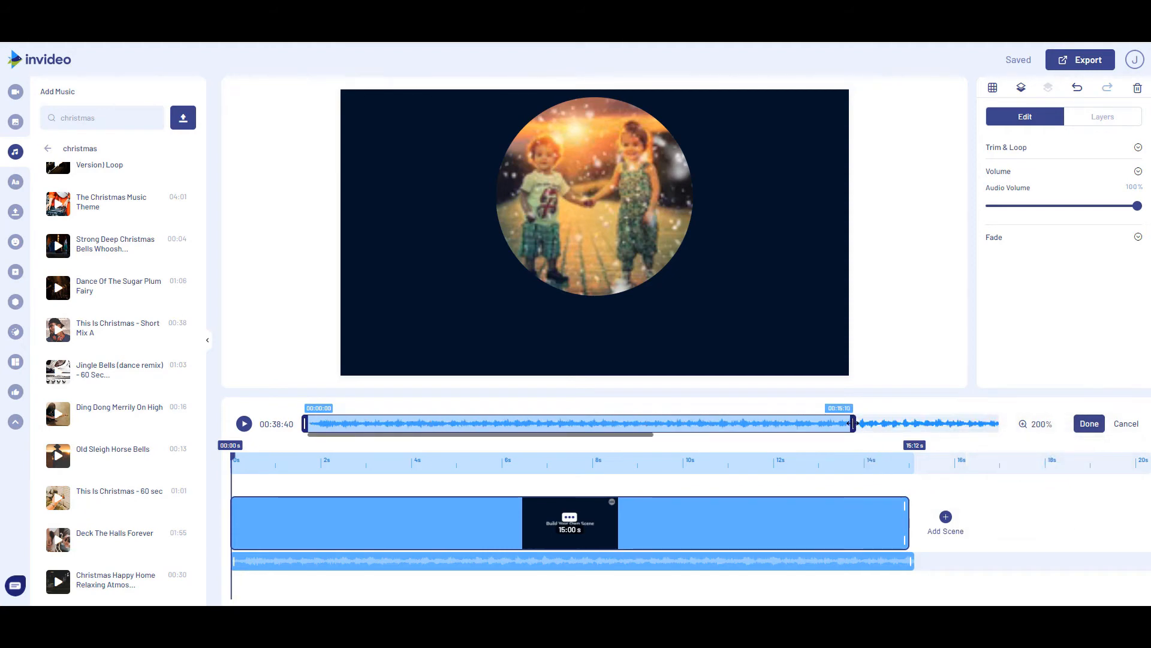
left_click_drag(854, 423, 849, 423)
left_click_drag(849, 424, 848, 424)
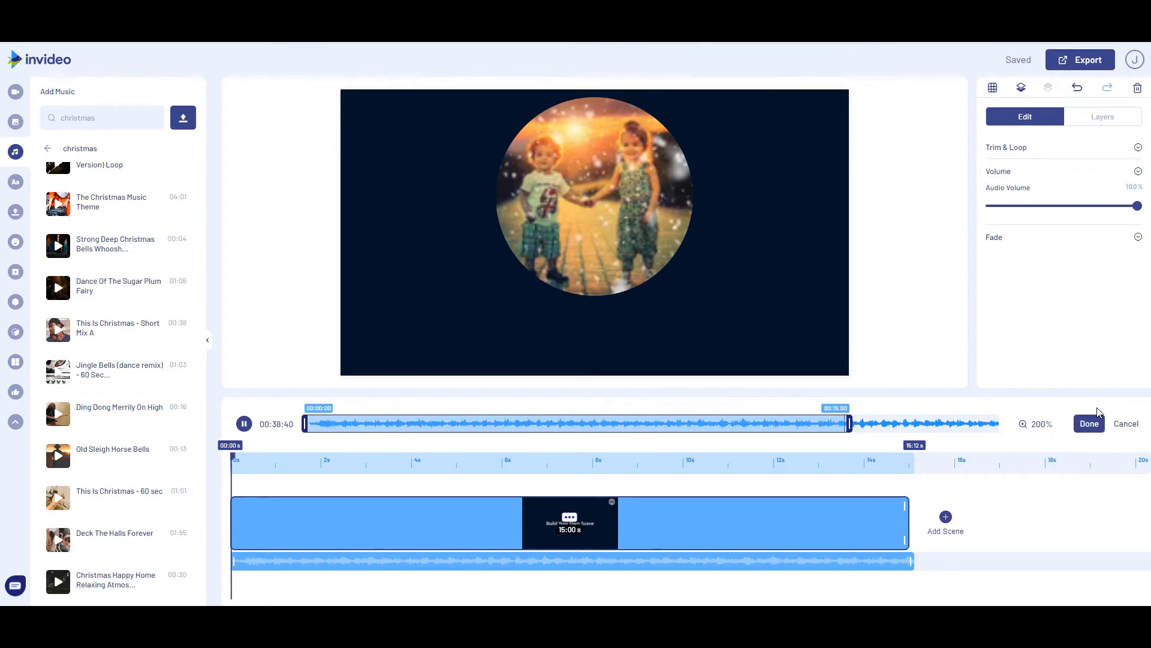
left_click(1093, 426)
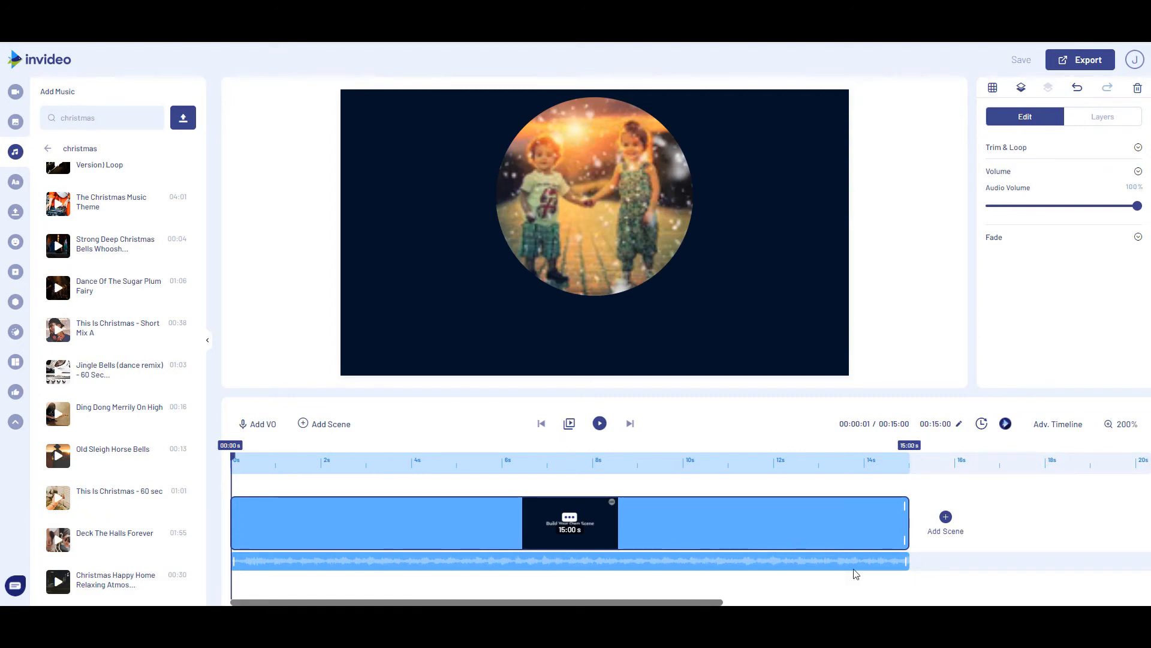
Set the music's fade-out to 2 seconds and play the video to check it
left_click(1139, 239)
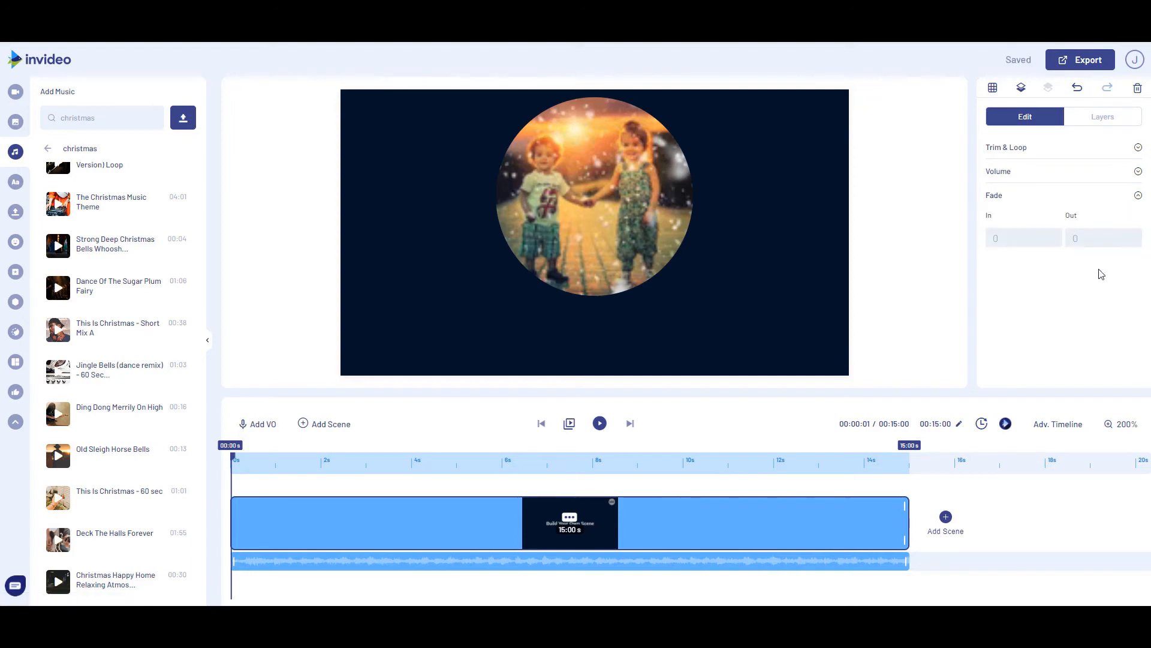
left_click(1131, 236)
left_click(603, 427)
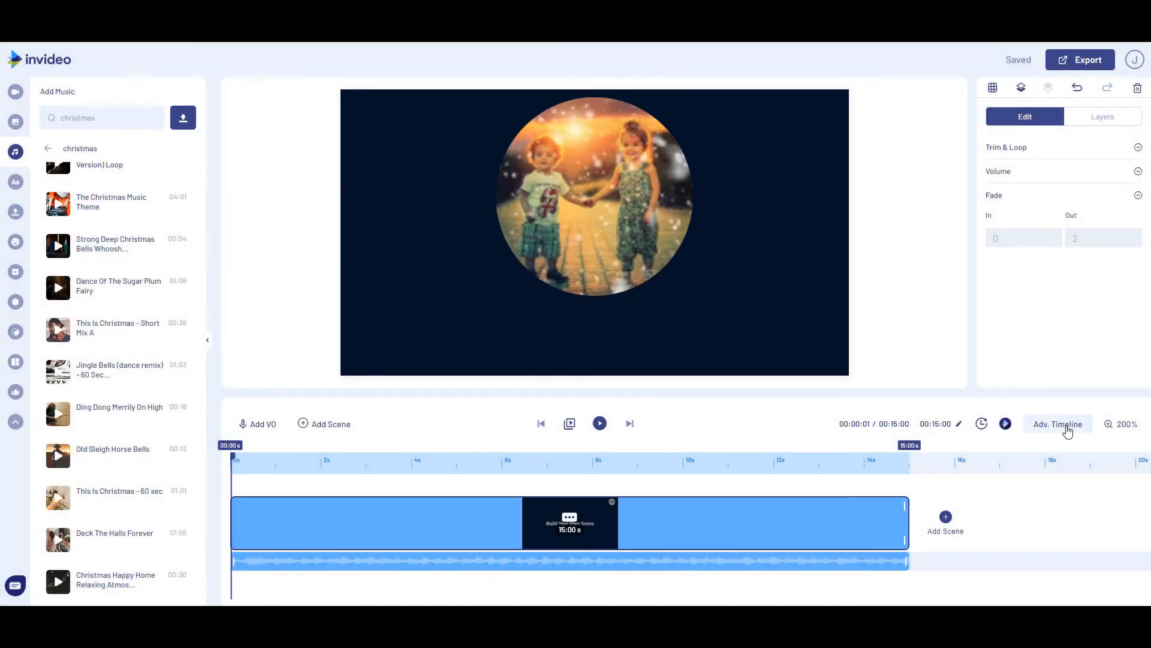
Switch to the advanced timeline, make the Merry Christmas text start at about 0.48 s, and check the Mask 1 video layer's timing
left_click(1067, 430)
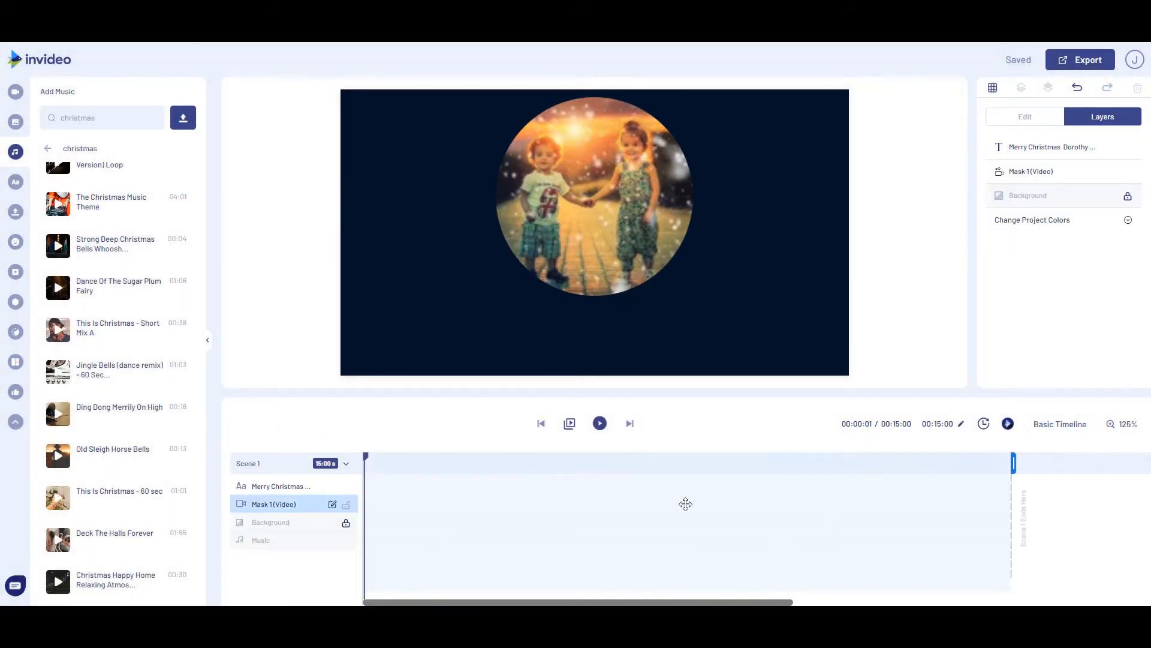
left_click(438, 486)
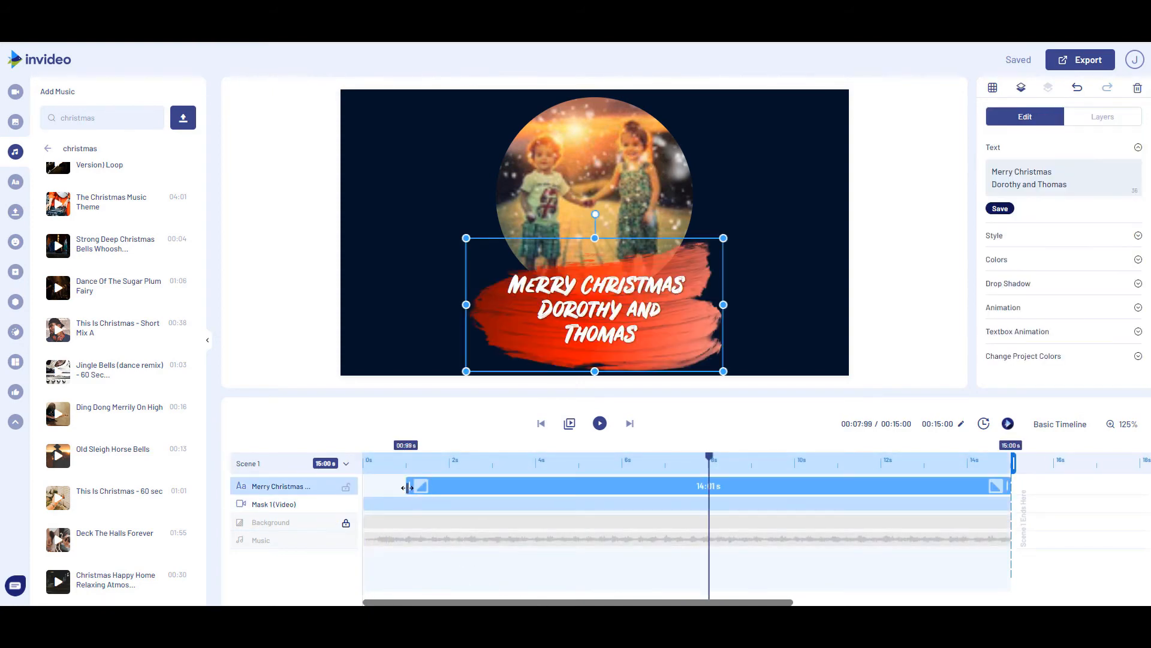
left_click_drag(407, 484, 385, 485)
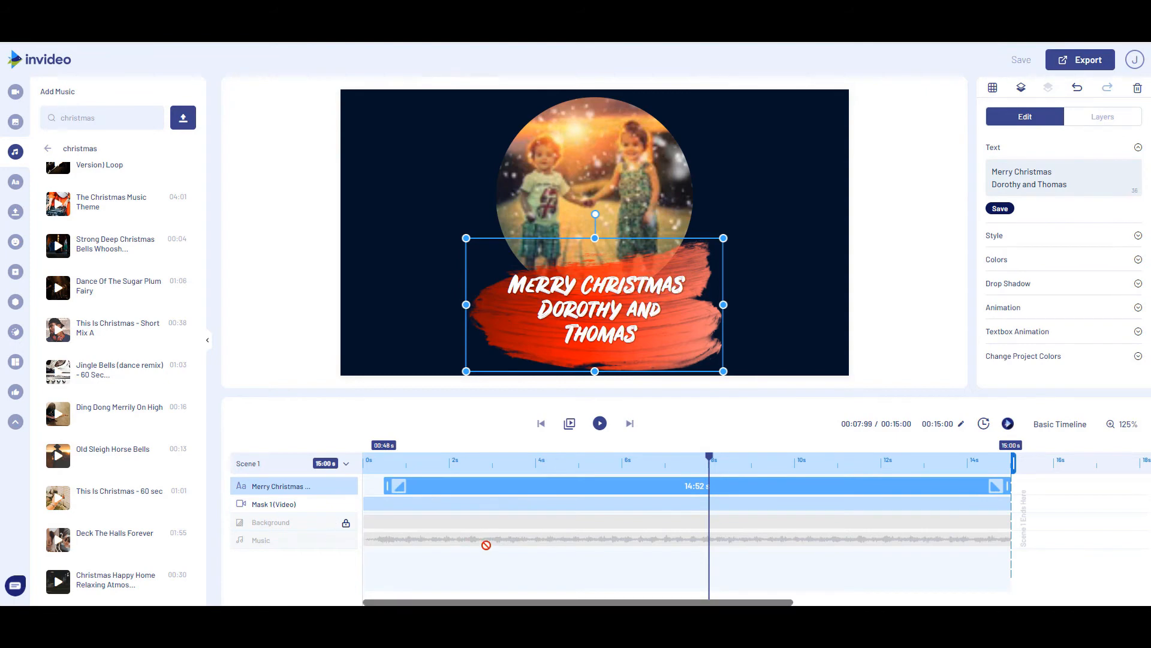
left_click(989, 504)
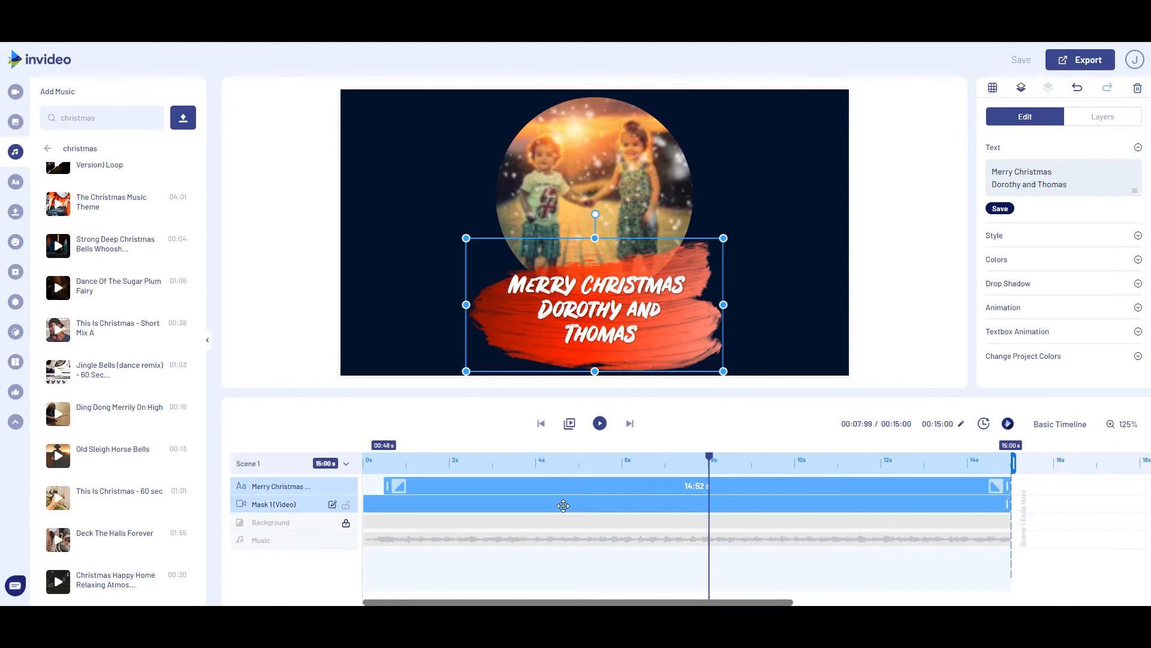
left_click(391, 504)
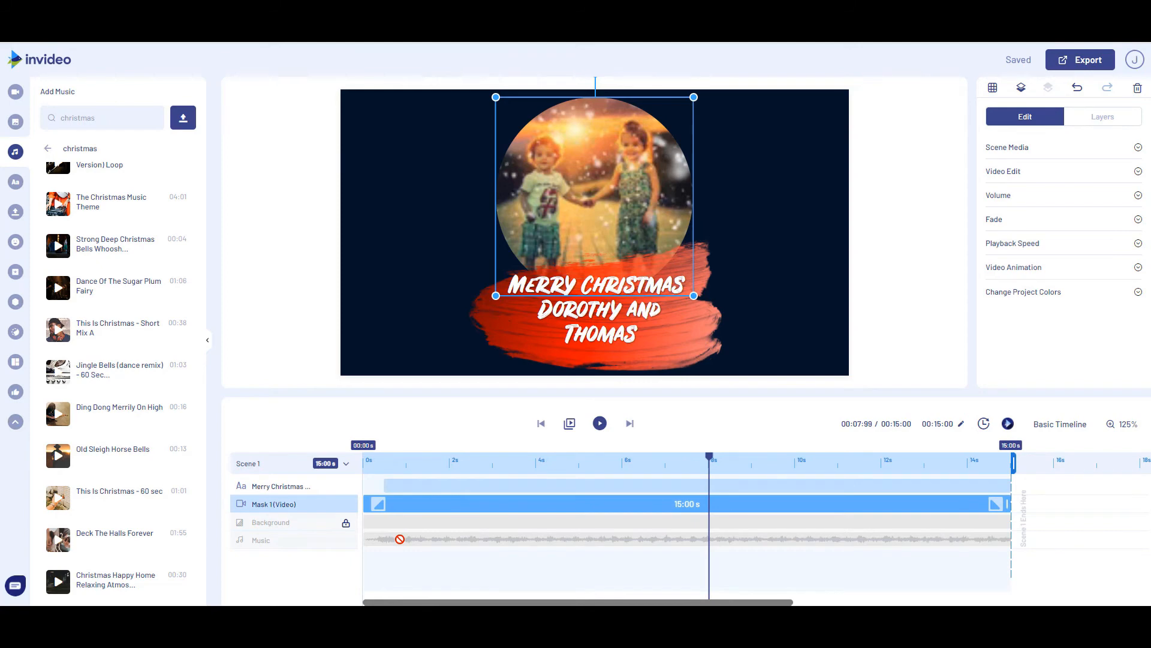
Unlock the Background layer and set its colour to dark green, #057835
left_click(886, 338)
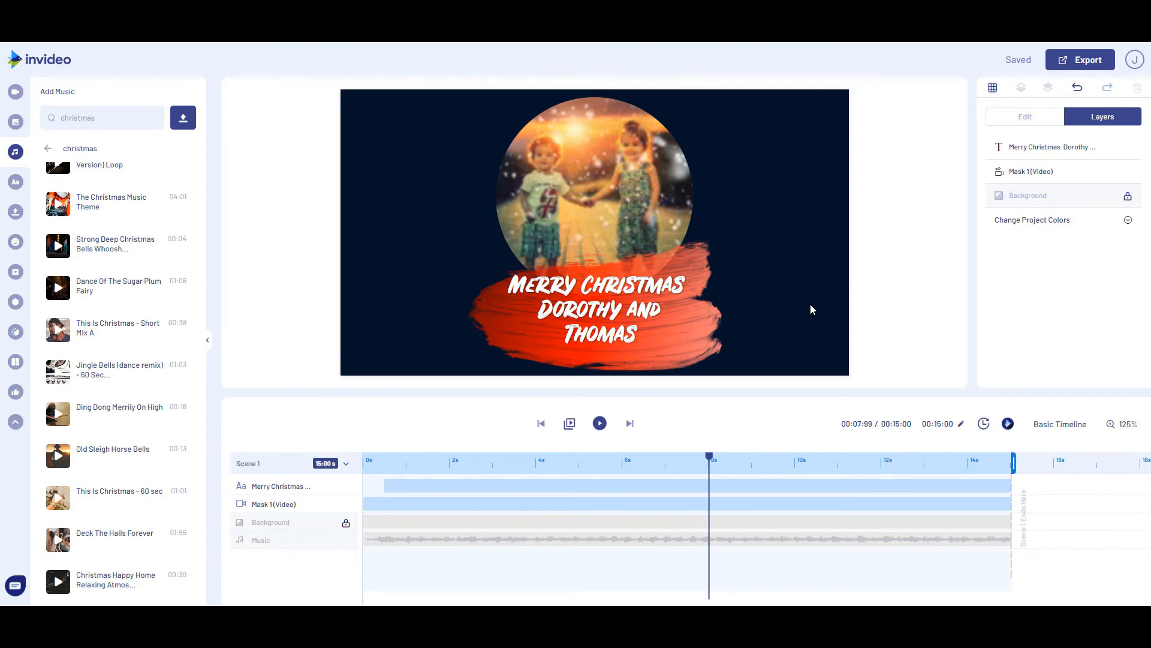
left_click(1127, 196)
left_click_drag(1078, 200, 1018, 147)
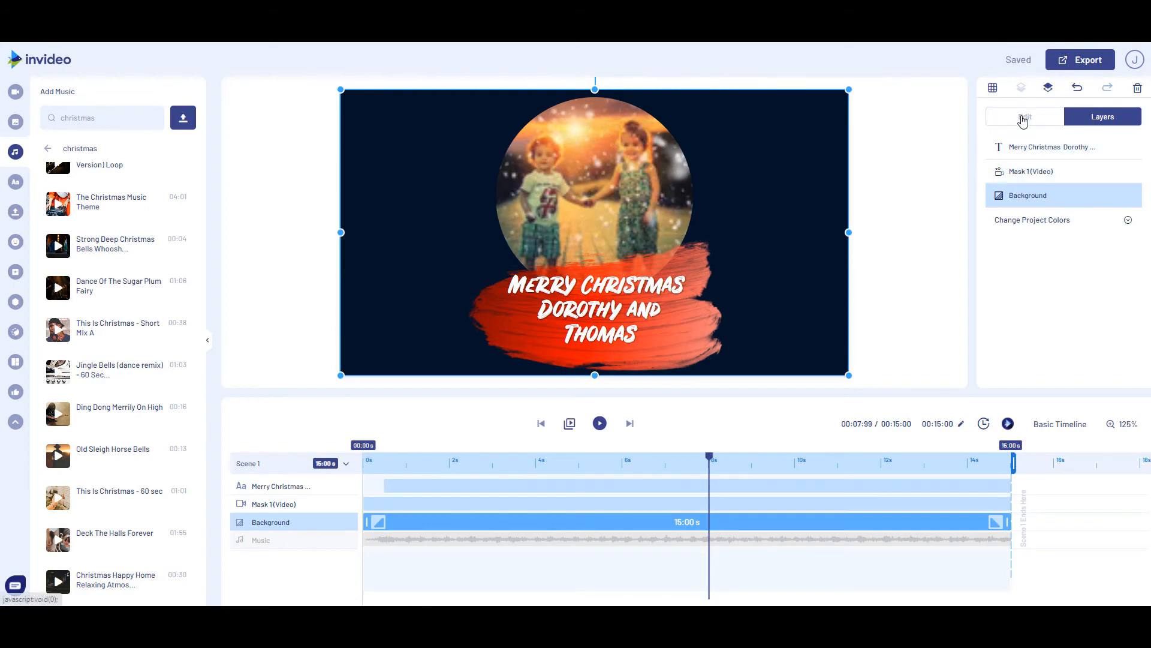
left_click(1023, 117)
left_click(1001, 171)
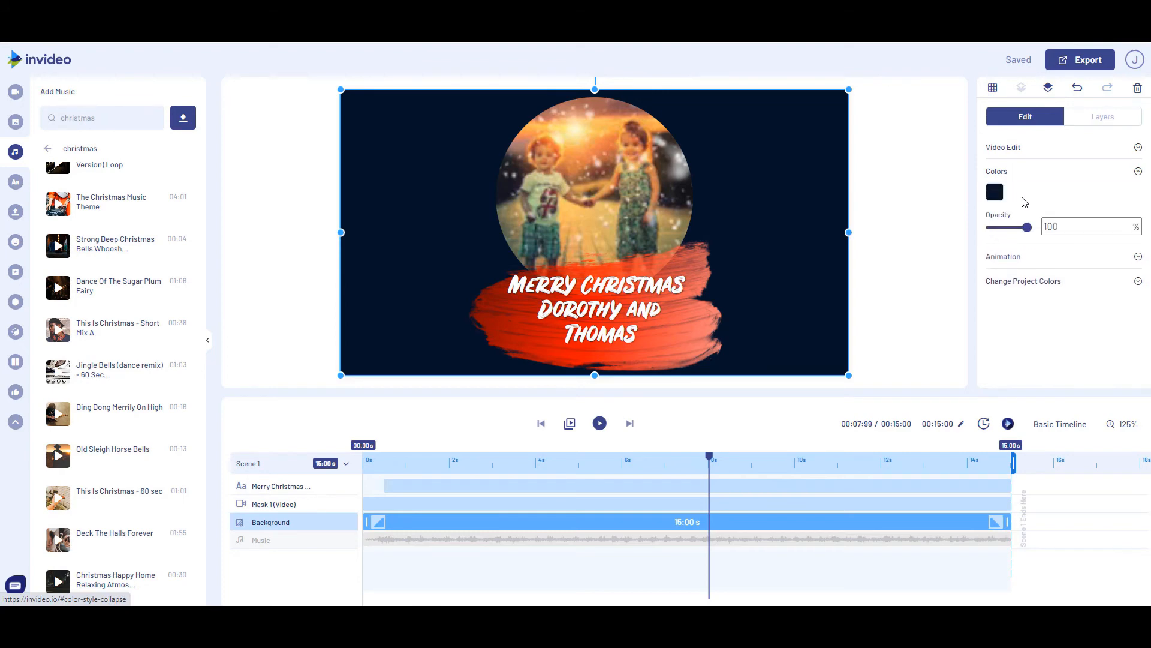
left_click(998, 192)
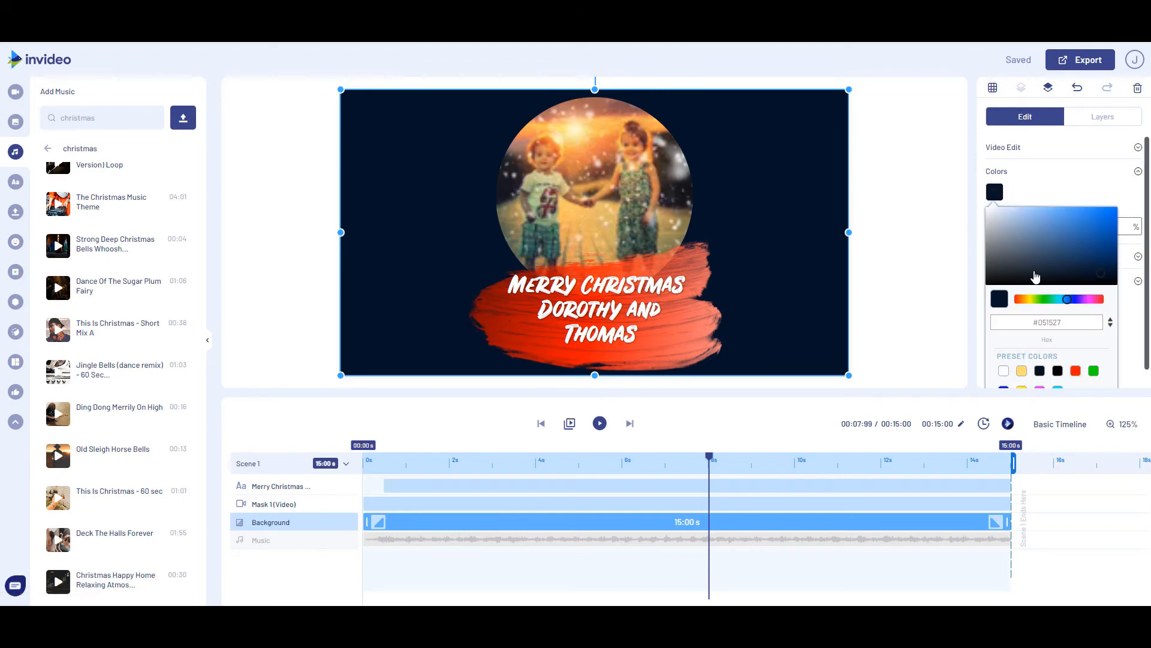
left_click_drag(1061, 303, 1051, 302)
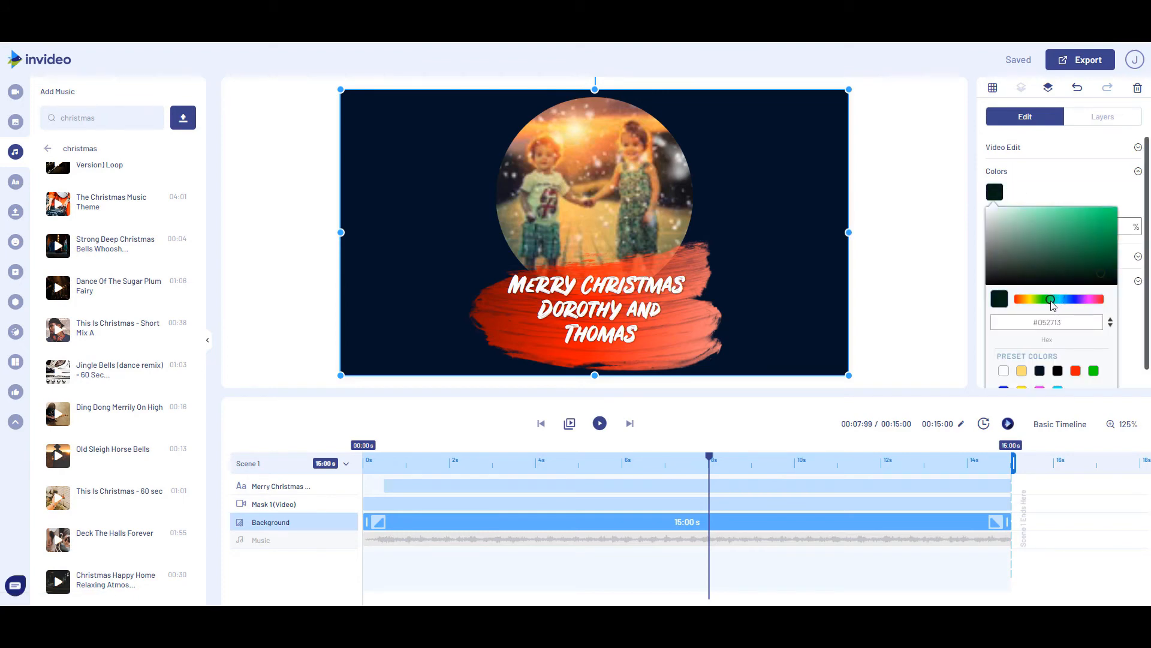
left_click(1111, 249)
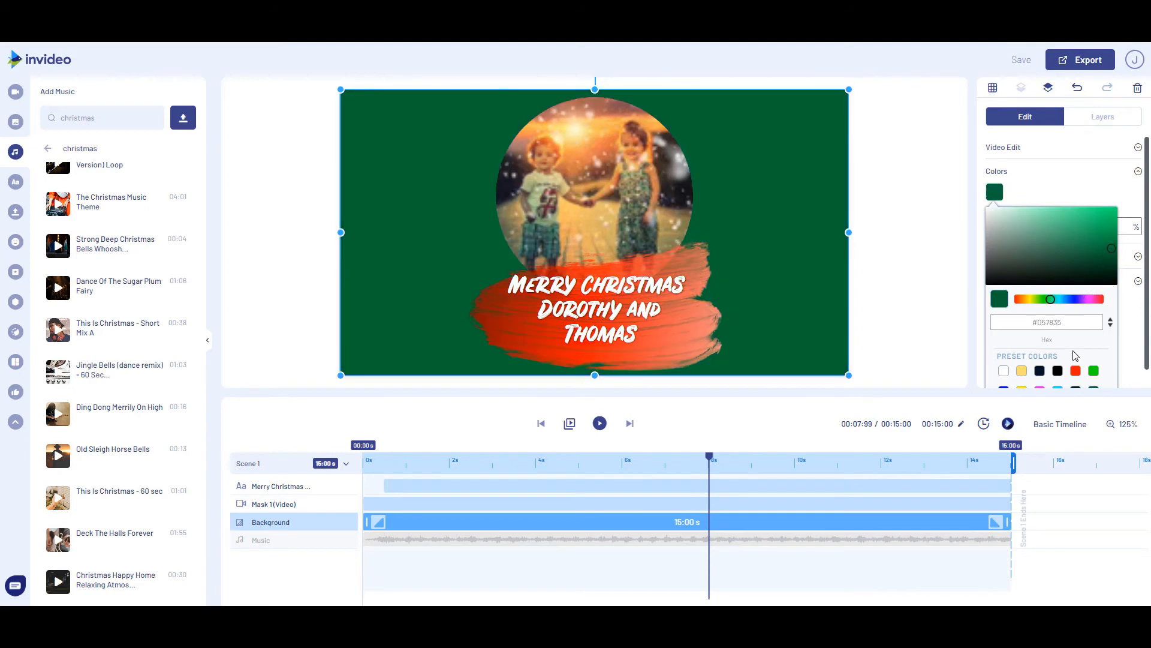
left_click(925, 292)
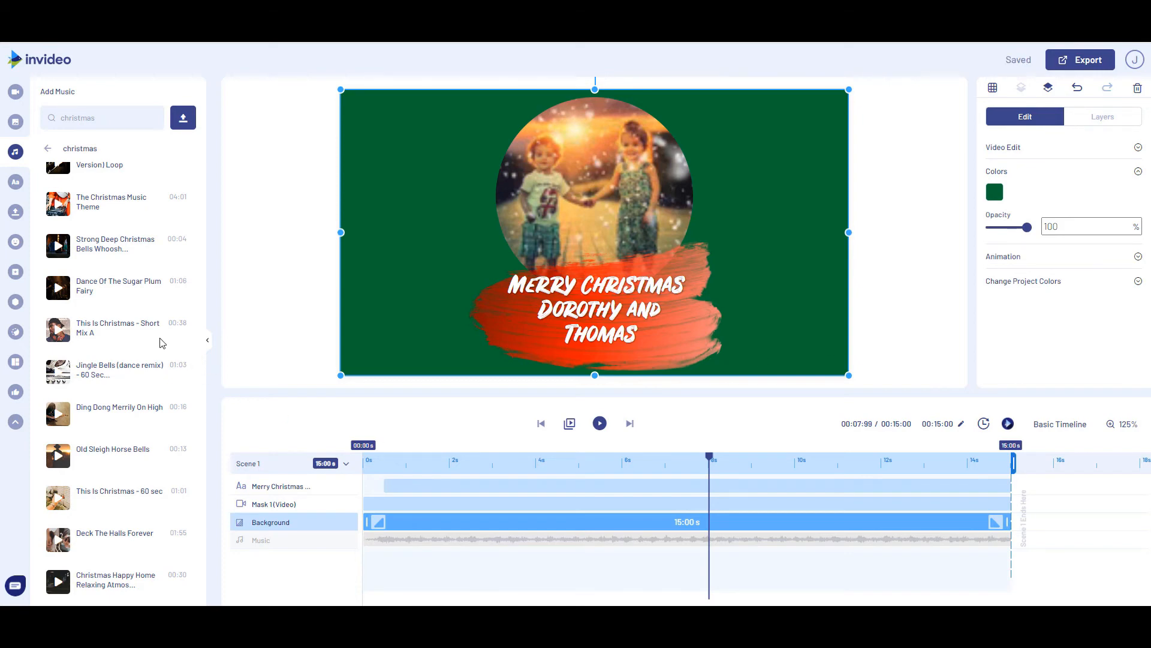
Search the image library for "christmas" and browse for a suitable background picture
left_click(16, 122)
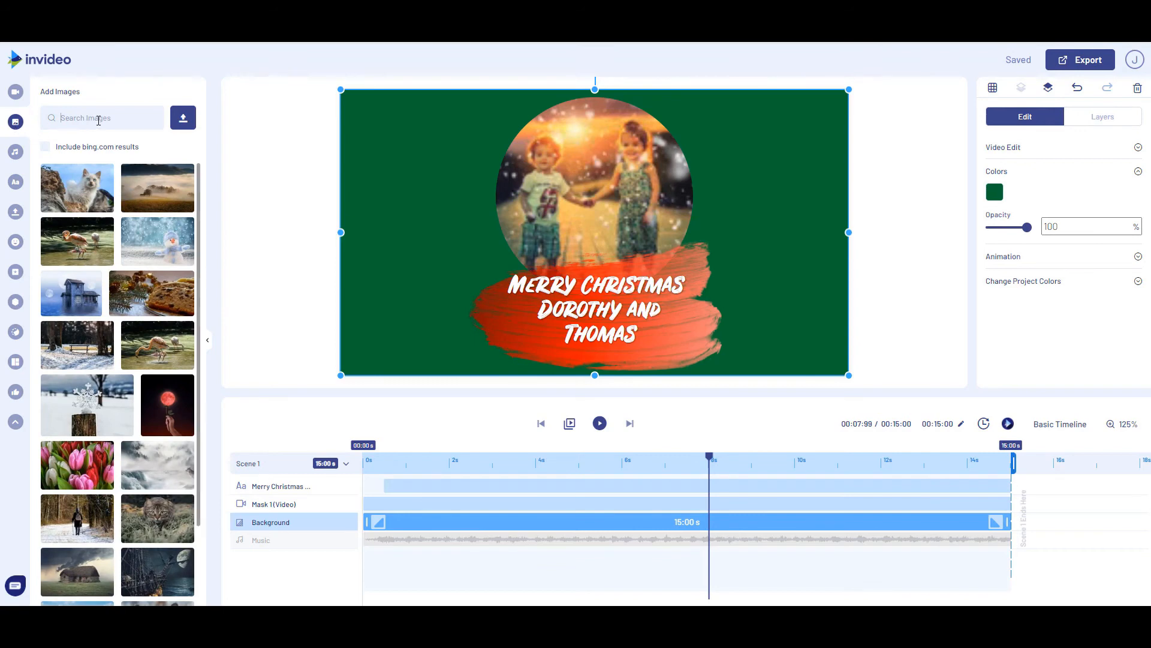
type("christmas")
key("Return")
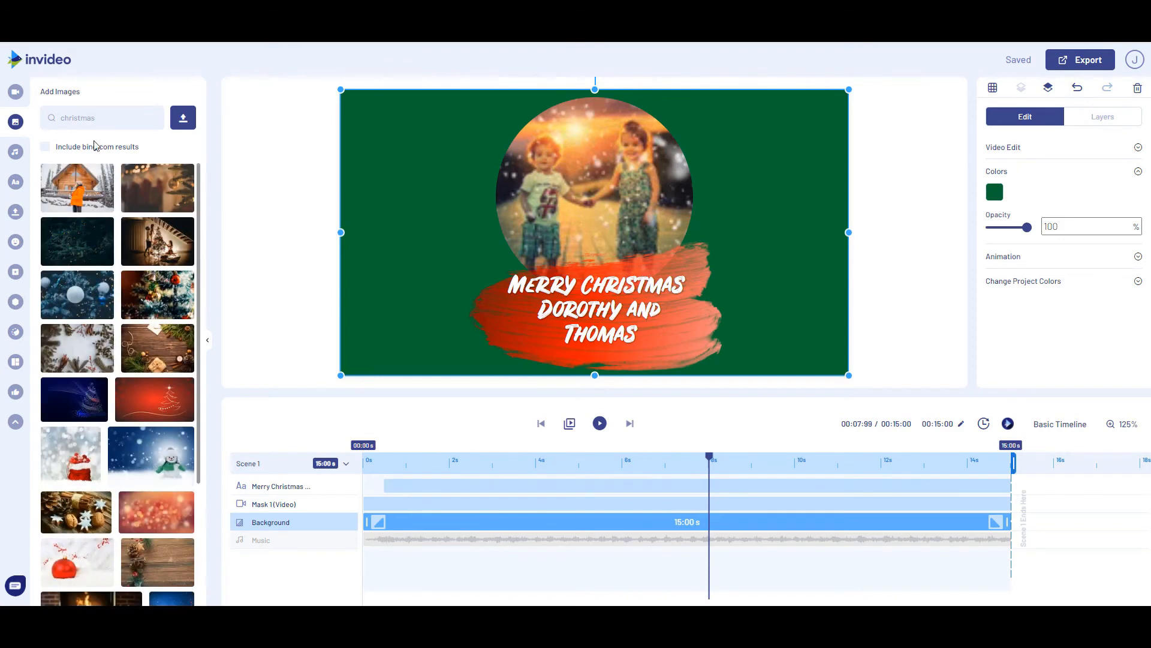
scroll(136, 313, "down", 7)
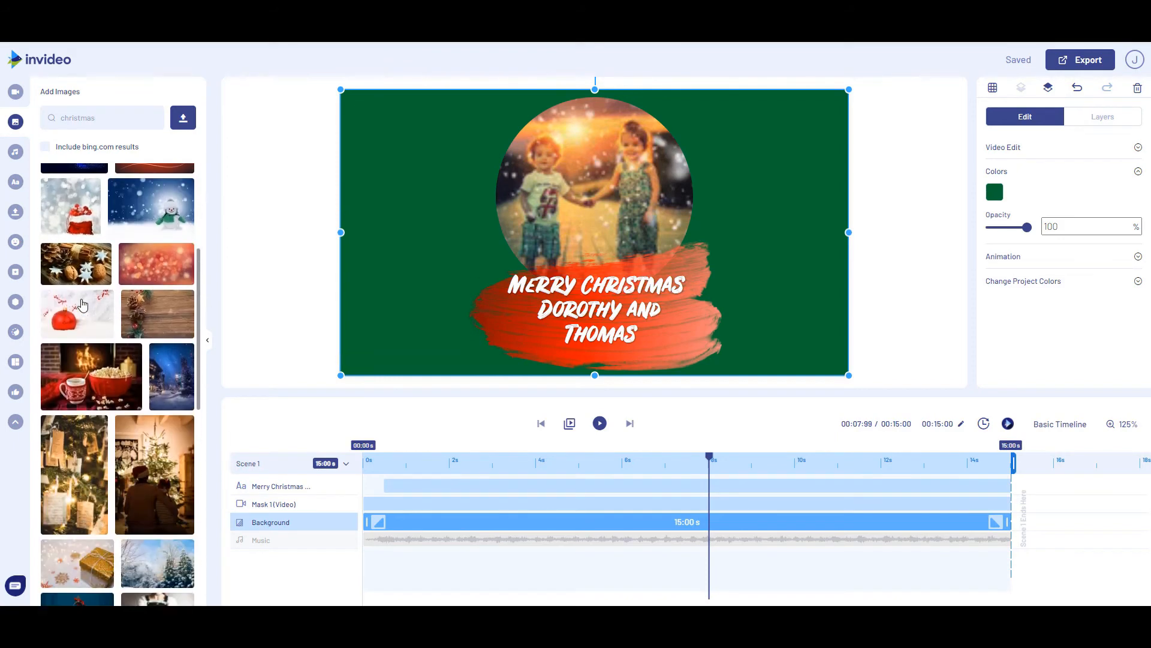
scroll(54, 464, "down", 3)
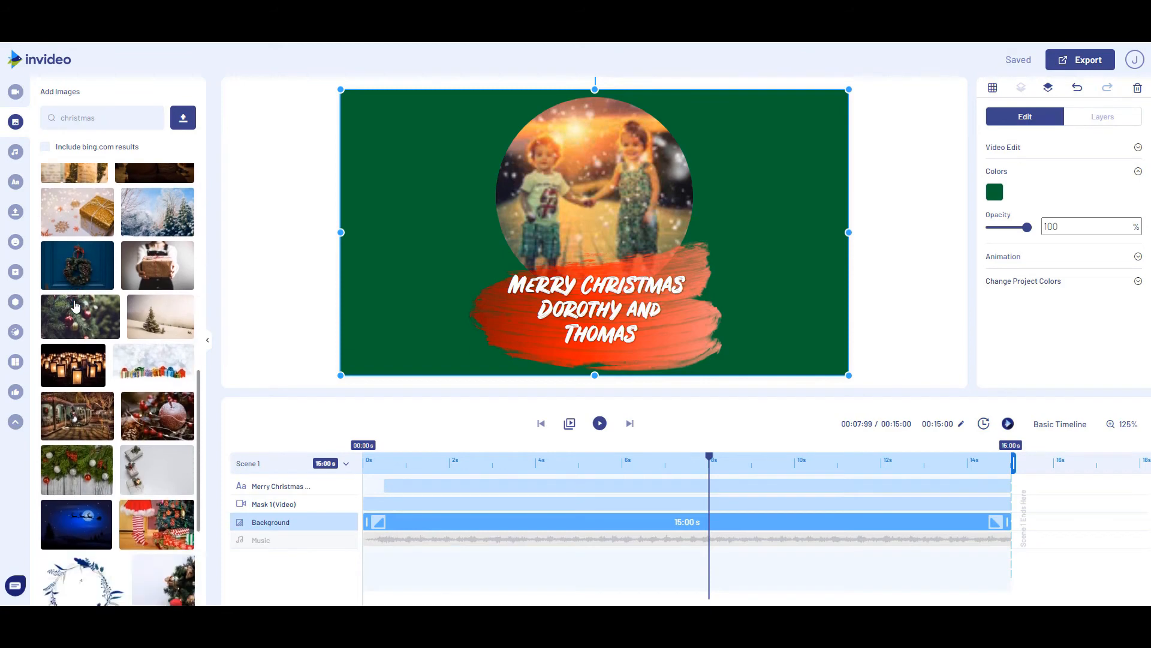
Add the fir branches and baubles on wood image behind the greeting and stretch it horizontally to fill the whole frame
left_click(66, 474)
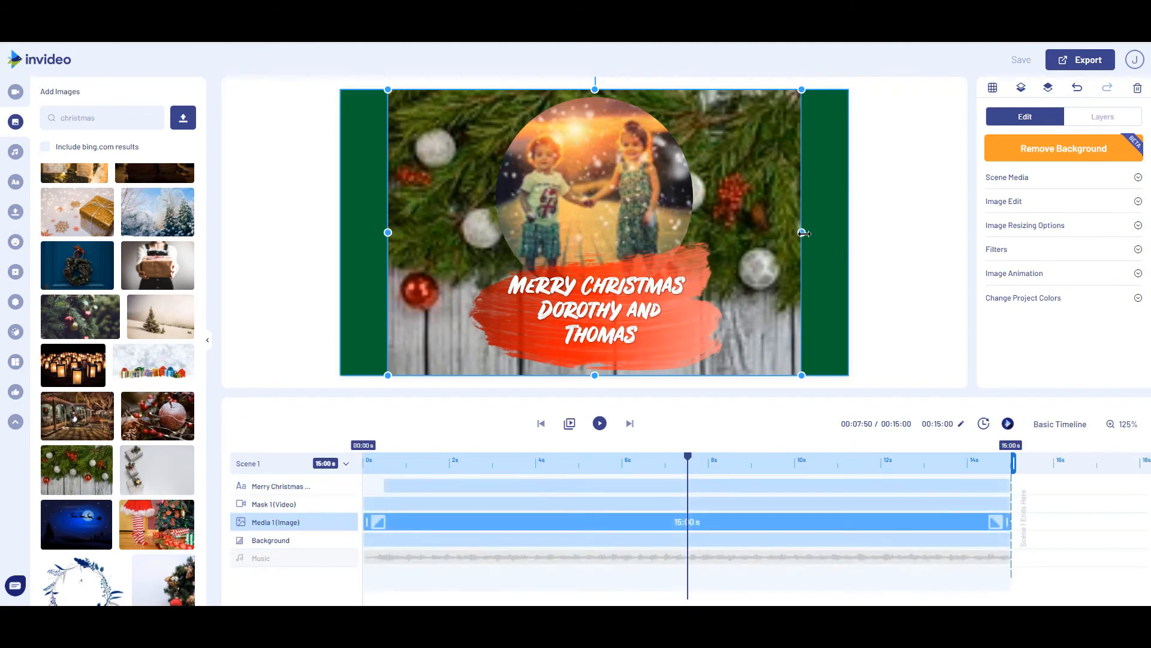
left_click_drag(806, 232, 850, 234)
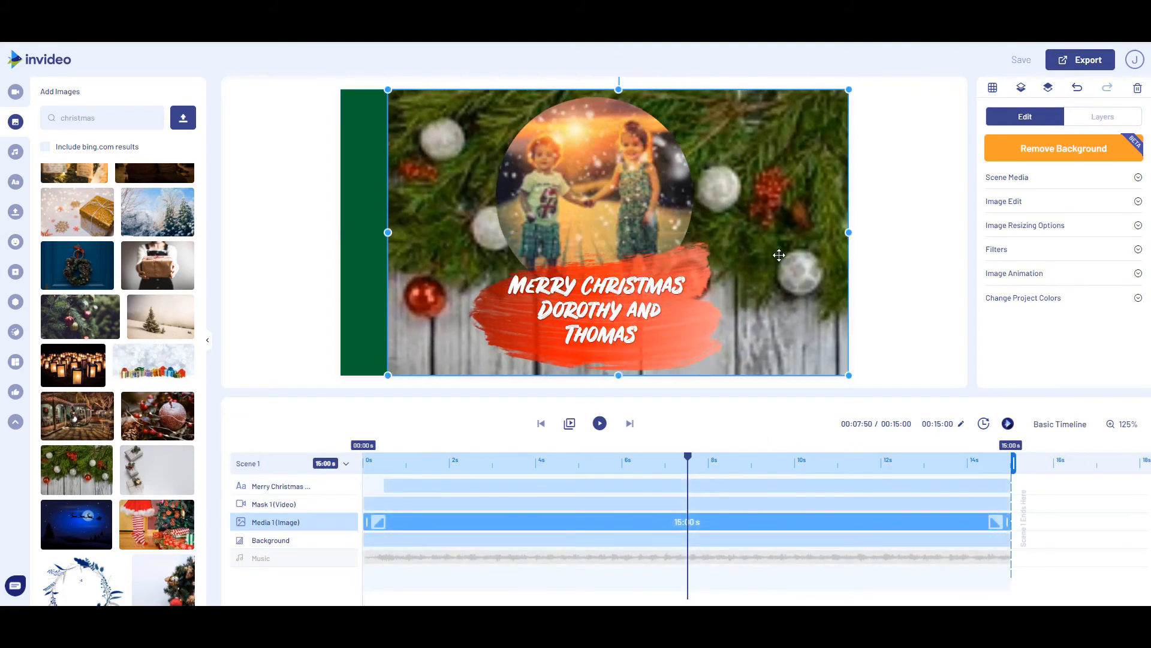
left_click_drag(388, 233, 341, 229)
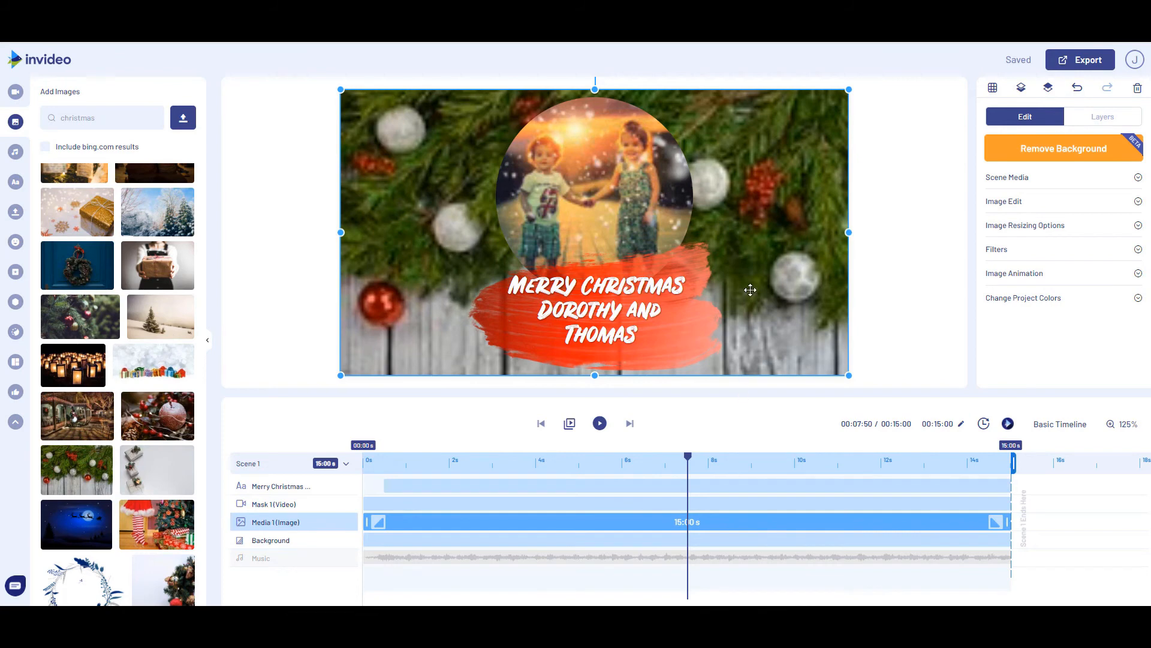
Set the background image's In Place animation to None
left_click(1014, 279)
scroll(1067, 270, "down", 1)
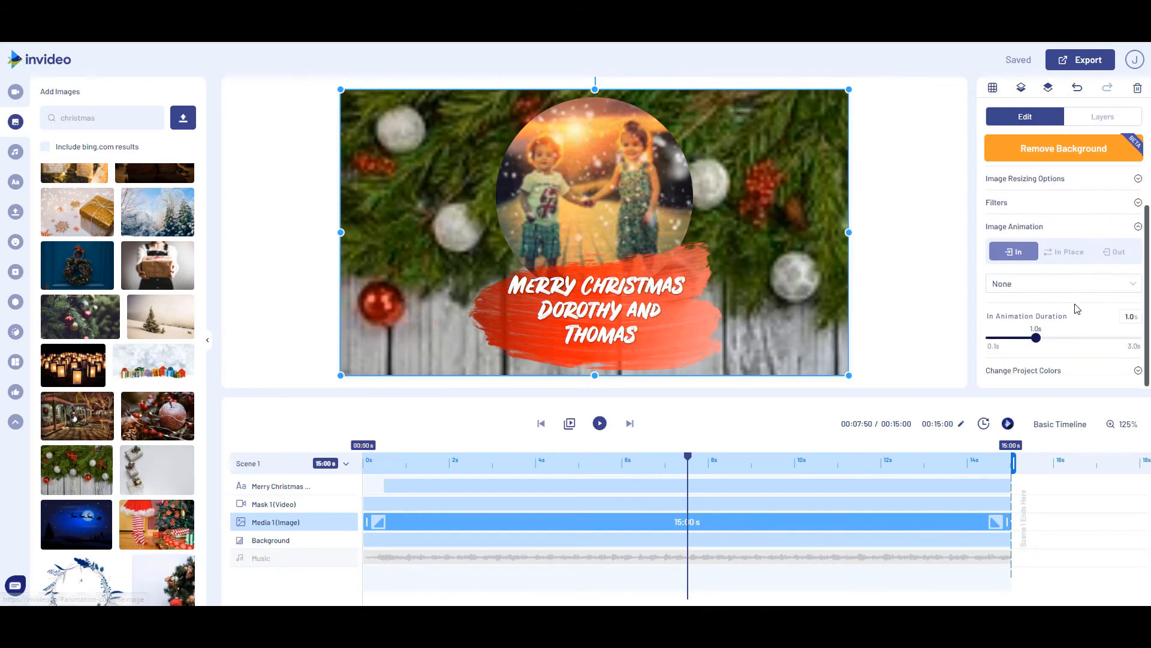
left_click(1065, 257)
left_click(1037, 334)
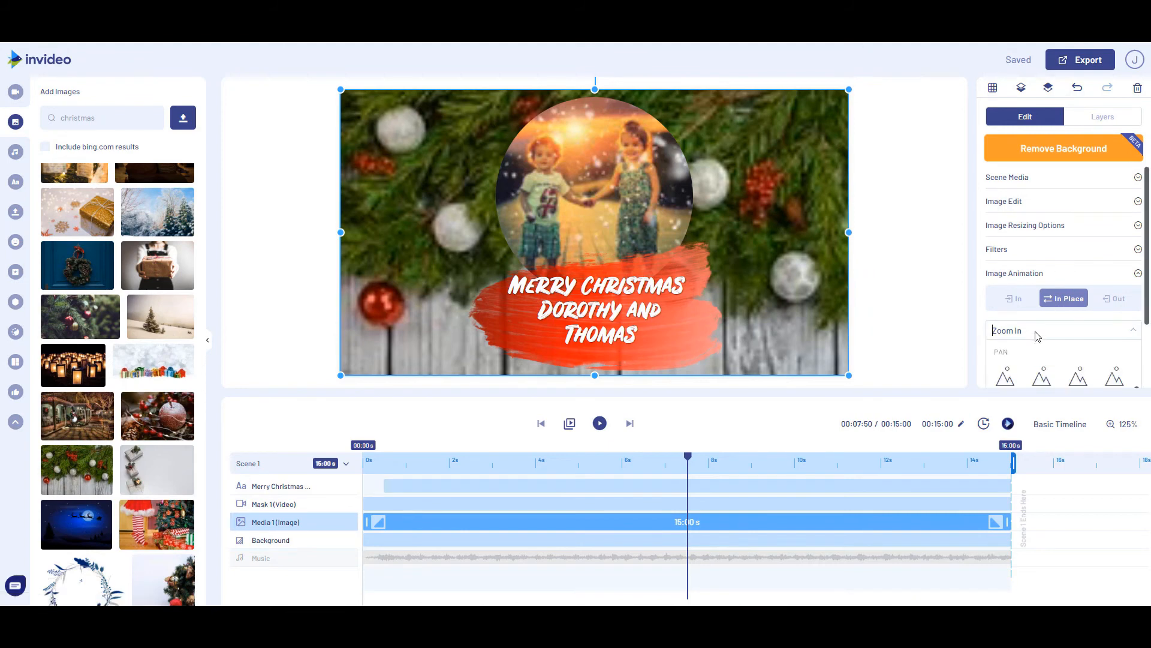
scroll(1005, 379, "up", 1)
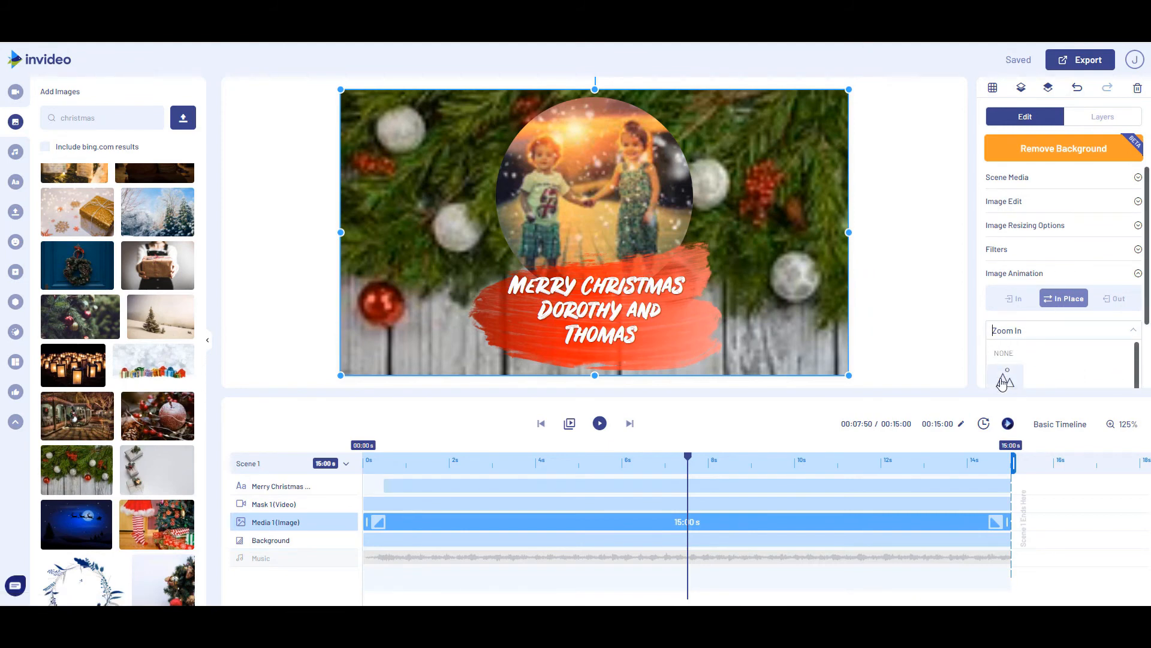
left_click(1002, 382)
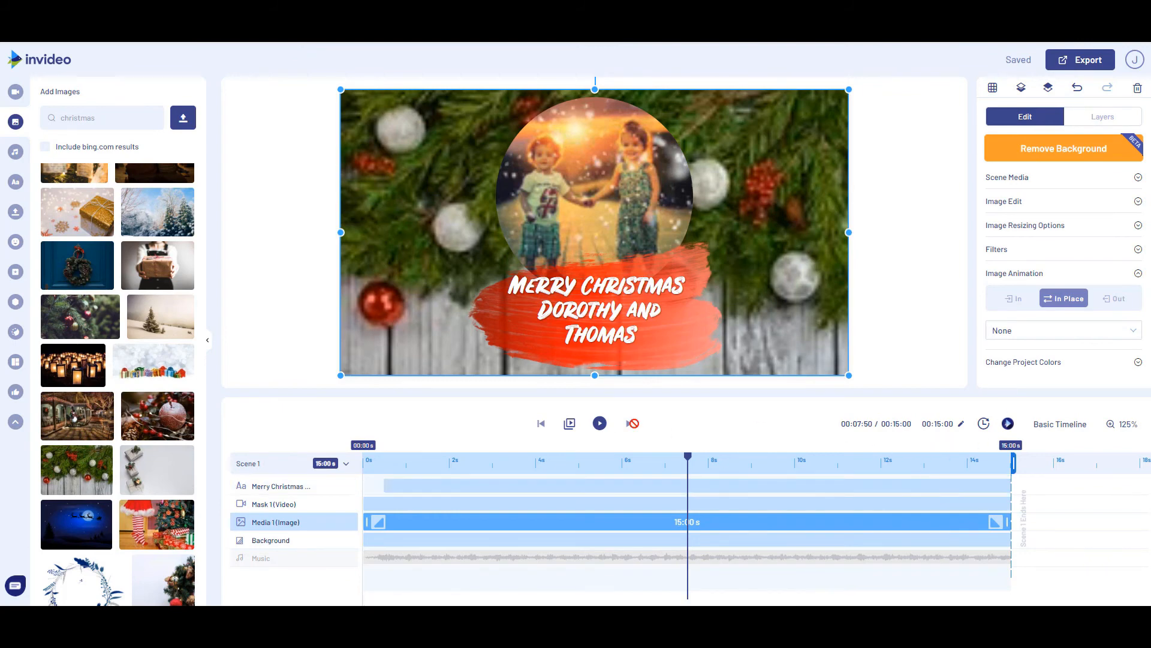
Preview the scene and extend the greeting text layer so it starts at 0 s and spans the full 15 seconds
left_click(599, 424)
left_click(405, 486)
left_click(388, 486)
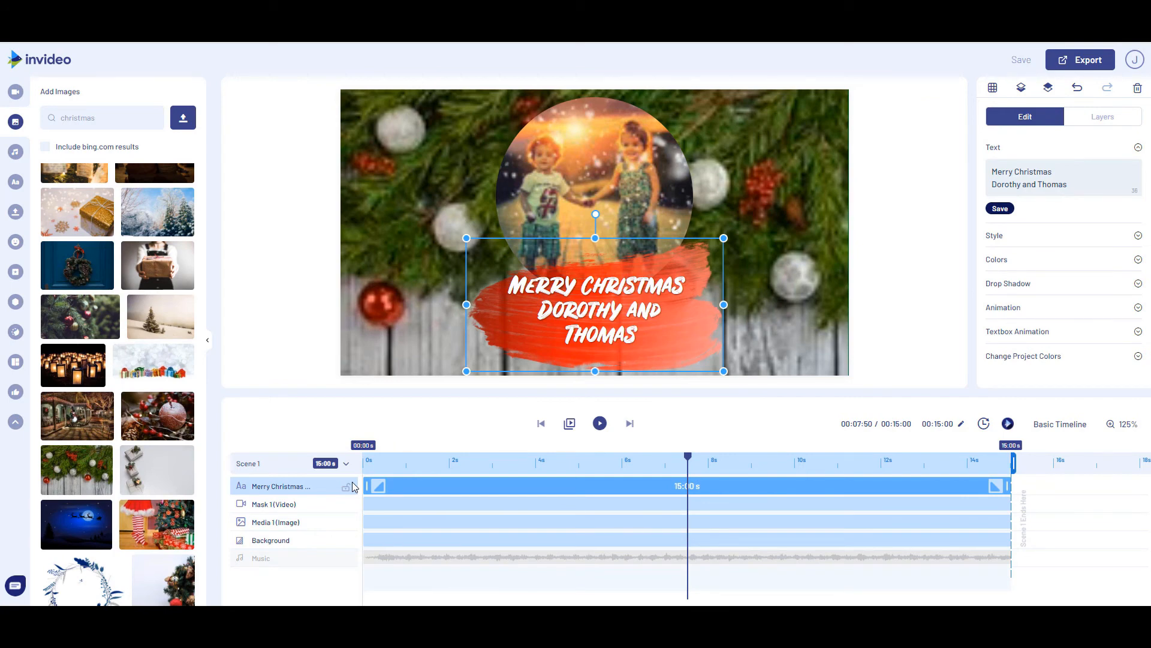
Switch to the basic timeline, showing the uploaded media and the voice-over options
left_click(1061, 425)
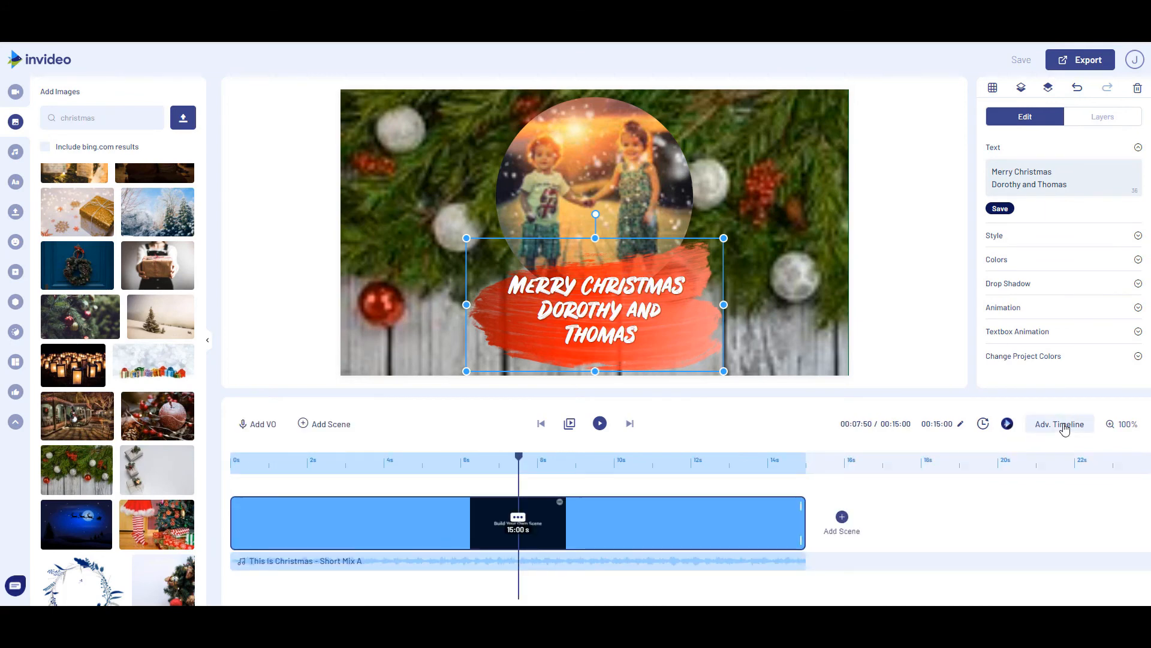
left_click(15, 211)
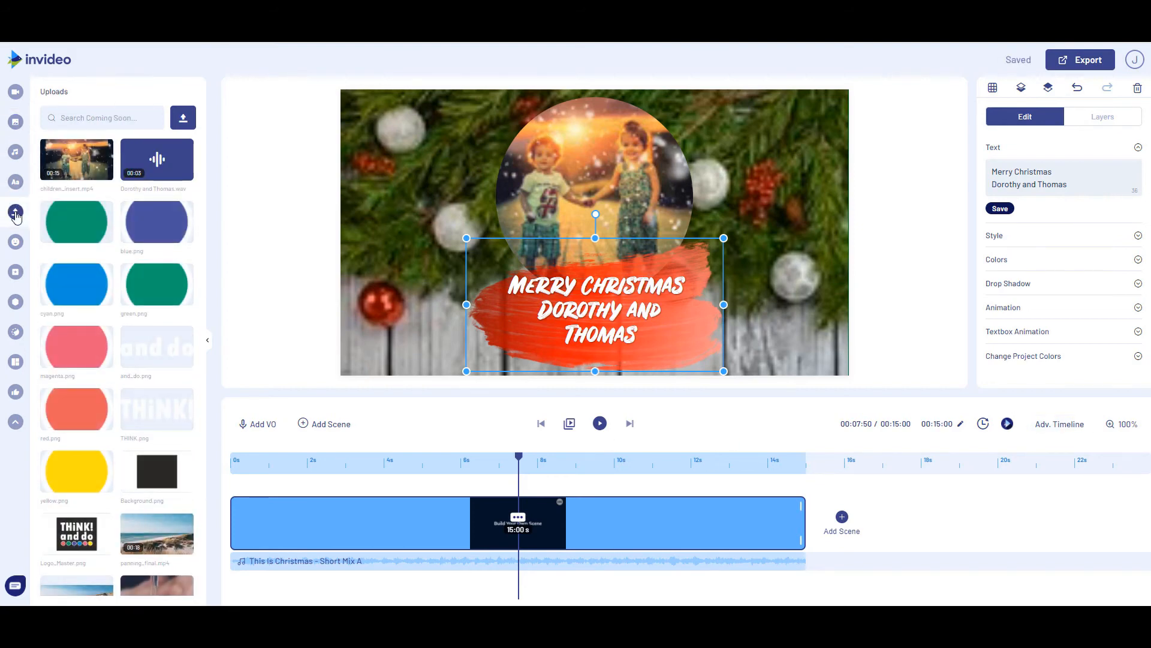
left_click(257, 425)
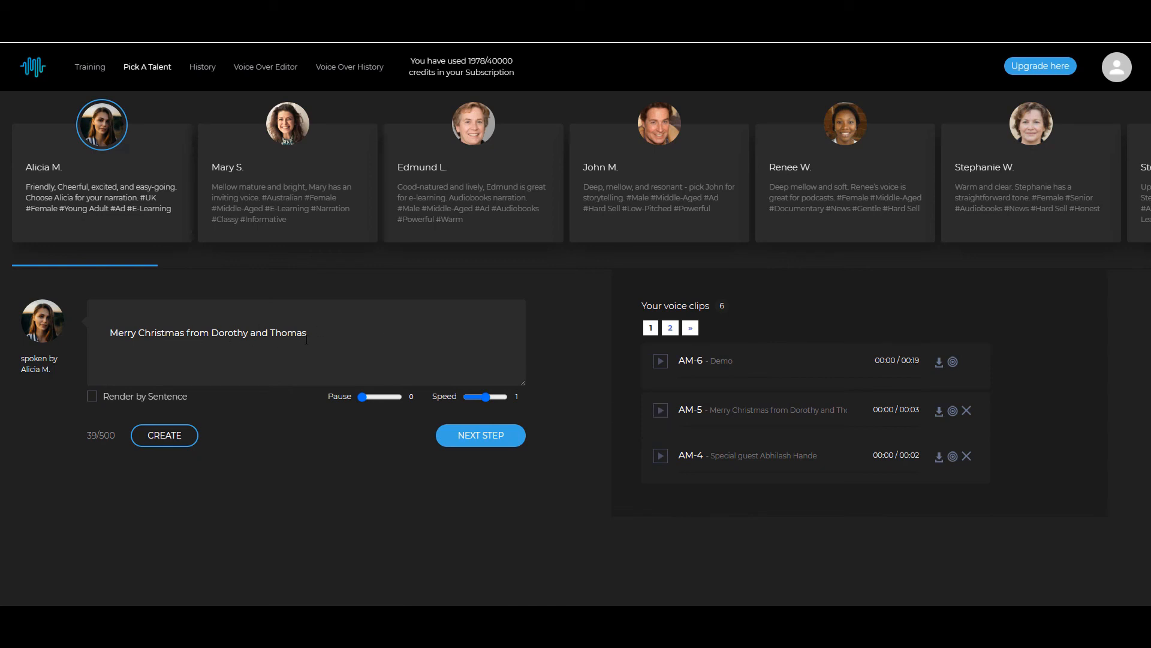
Listen to voice clip AM-5 on the text-to-speech site and add the matching uploaded 3-second WAV as the video's voice-over
left_click(661, 413)
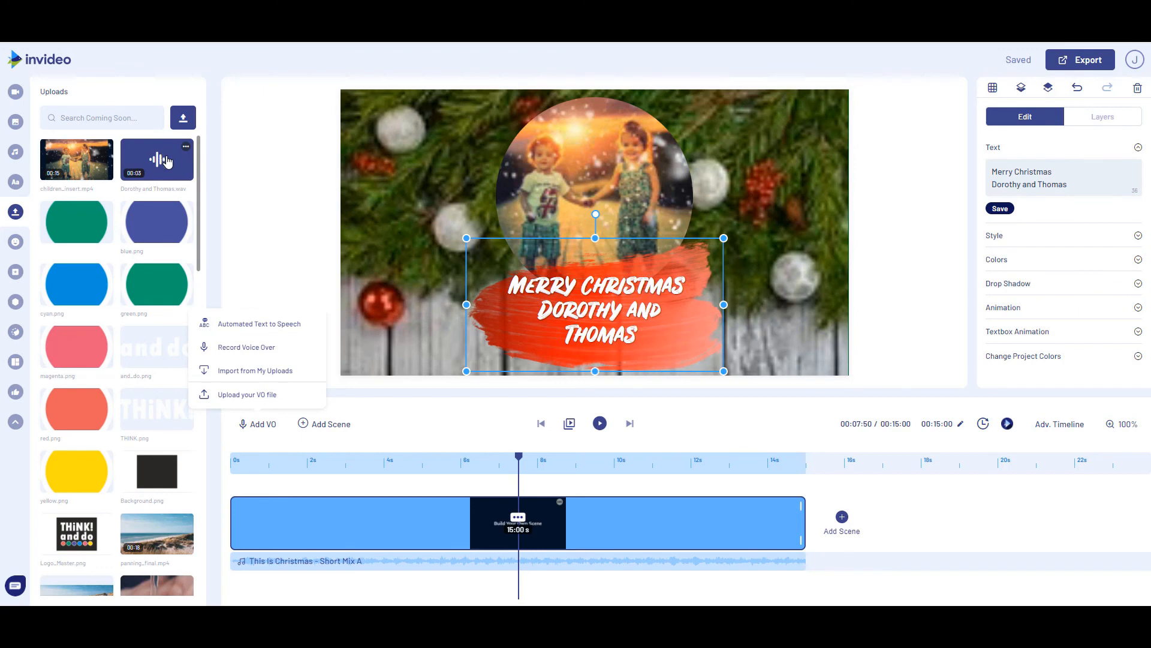
left_click(245, 372)
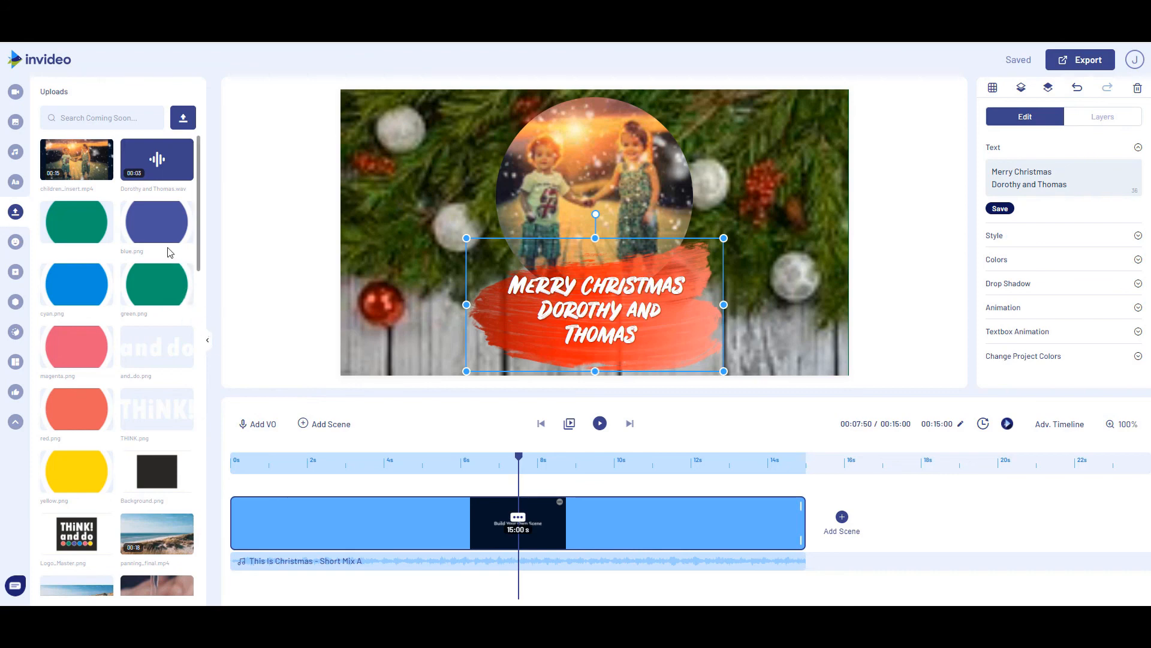
mouse_move(165, 166)
left_click(165, 165)
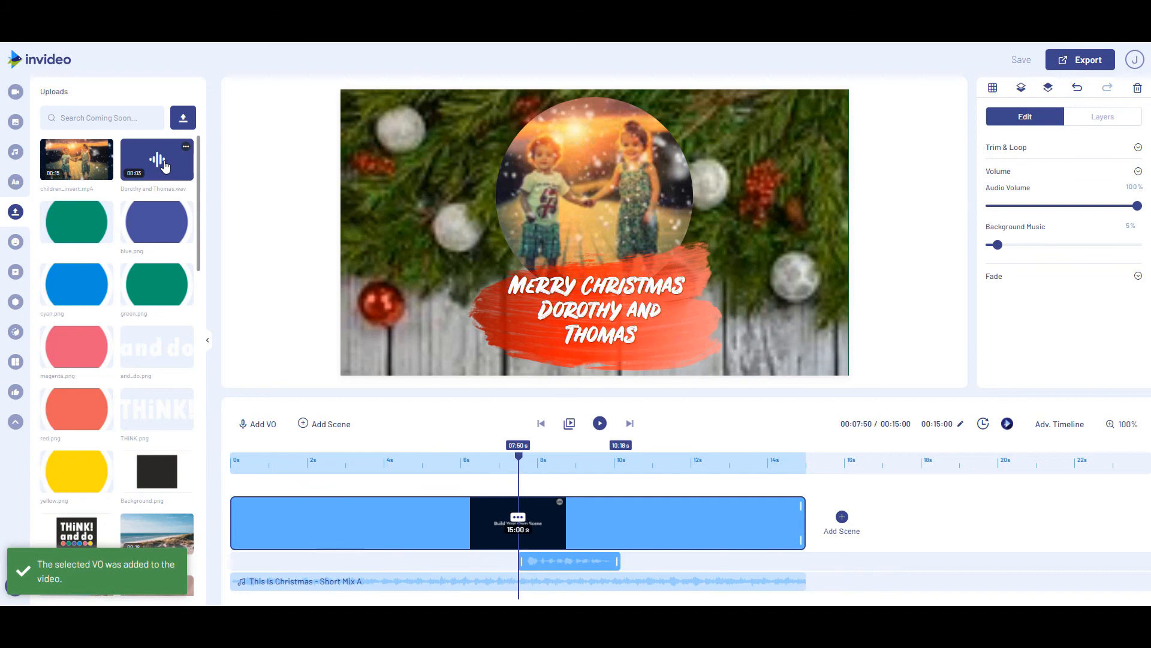
Preview the scene with the voice-over at the start of the timeline, and shift the clip to start at about 0.95 s
mouse_move(584, 561)
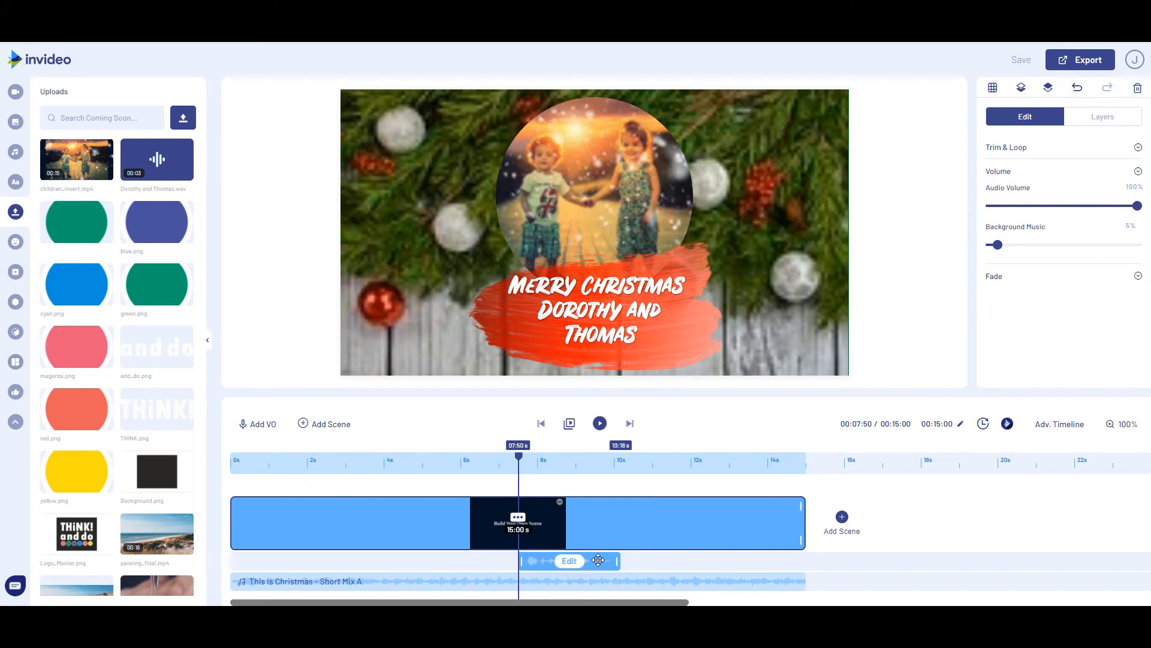
left_click_drag(598, 560, 298, 553)
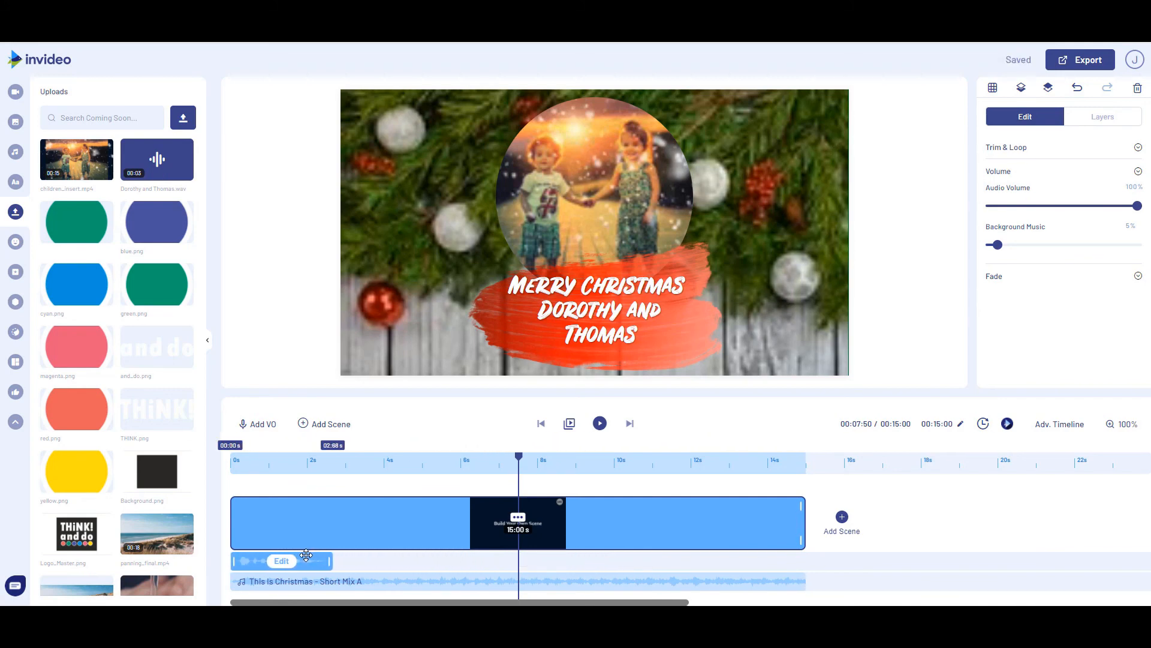
left_click(598, 424)
mouse_move(257, 559)
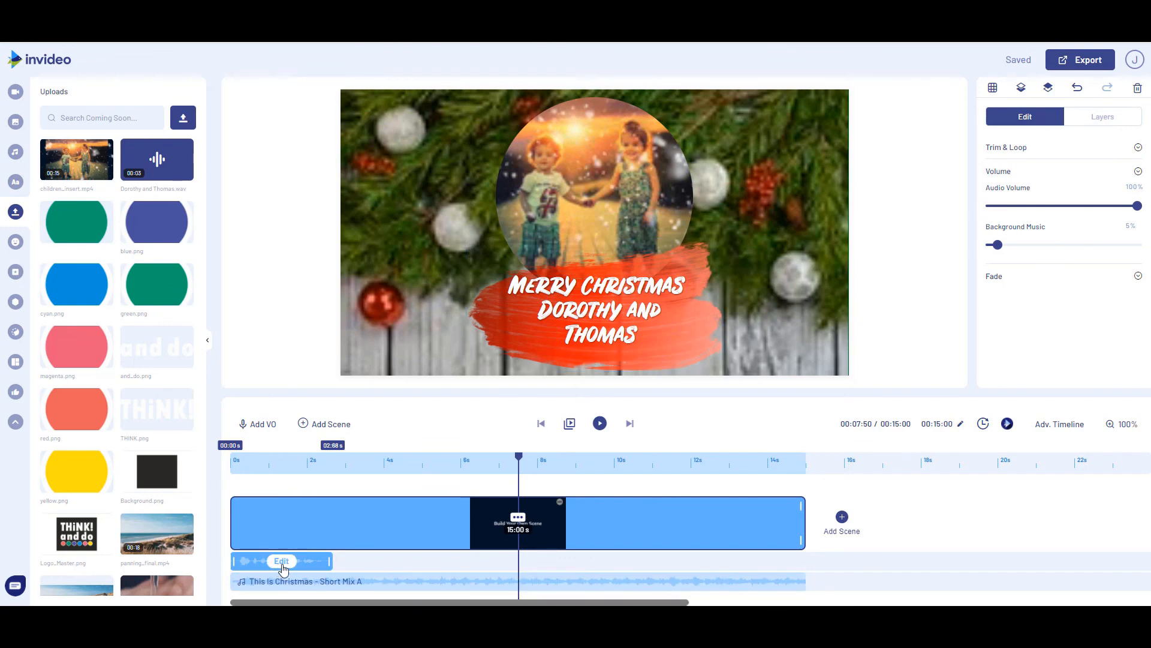
left_click_drag(282, 566, 337, 573)
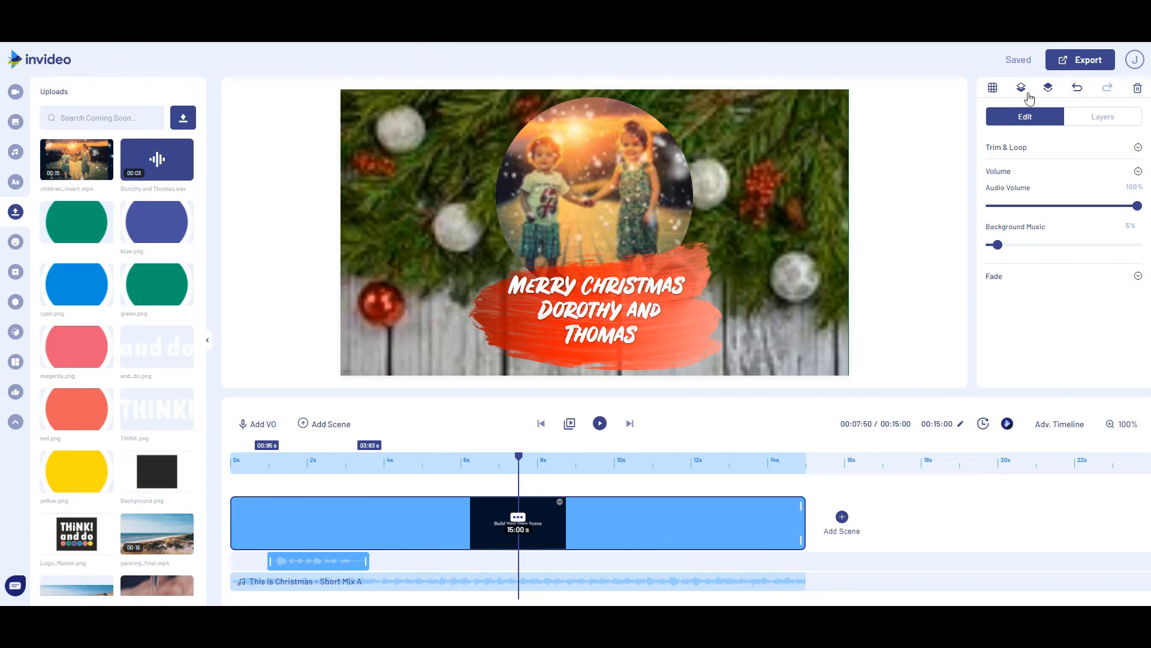
Export the finished Christmas greeting video
left_click(1080, 60)
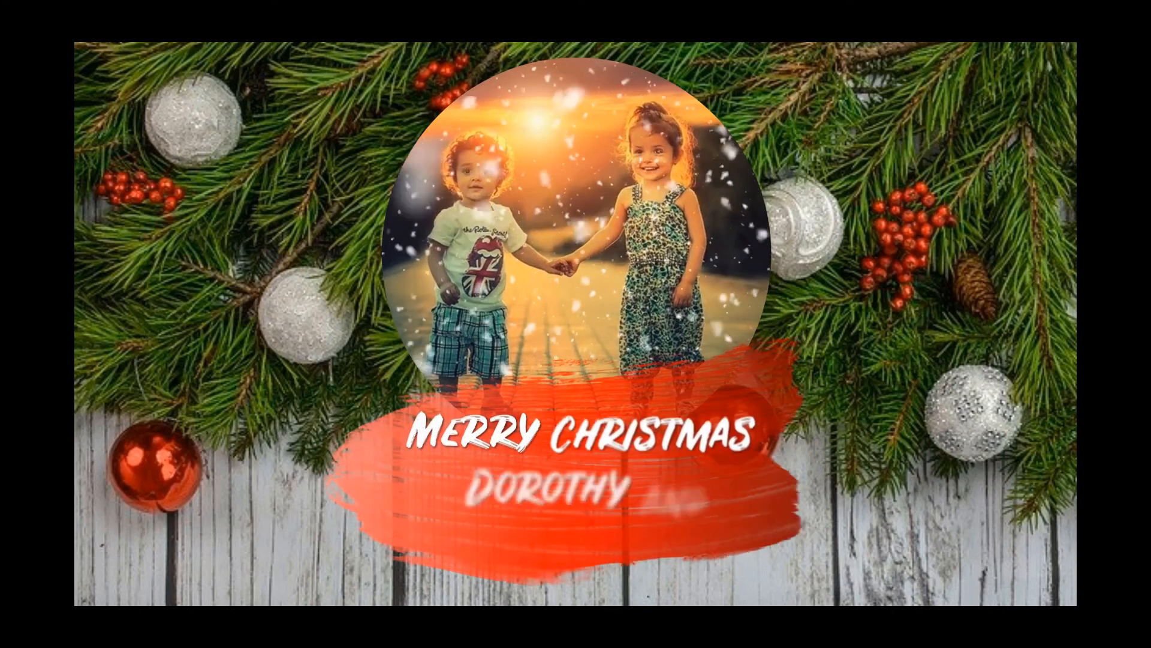